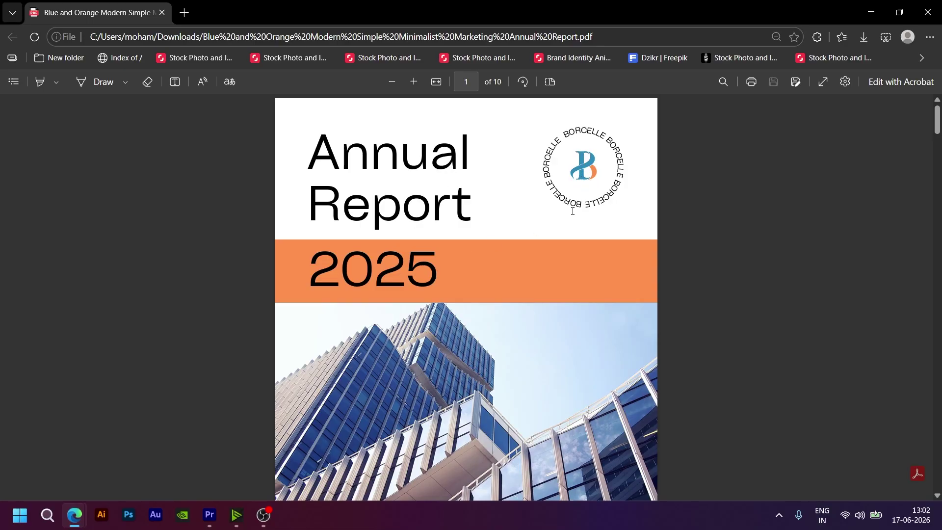
Step: Scroll through the ten-page report PDF, return to the top, then scroll to the cover's footer
scroll(542, 271, down, 2)
scroll(541, 269, down, 2)
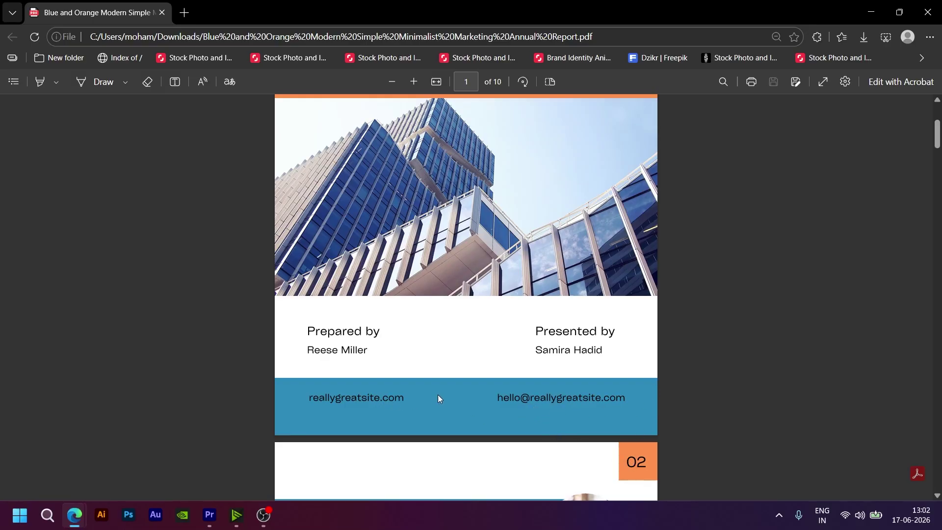
scroll(466, 372, down, 5)
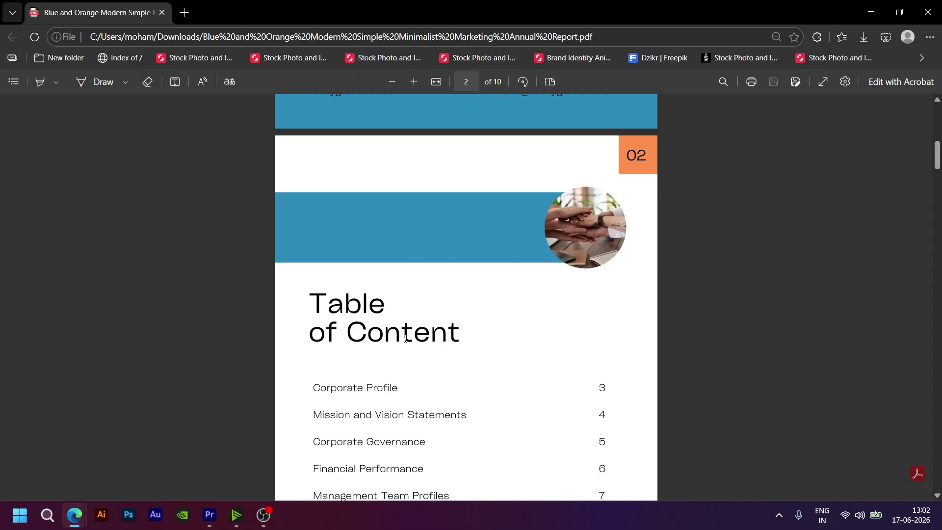
scroll(297, 294, down, 4)
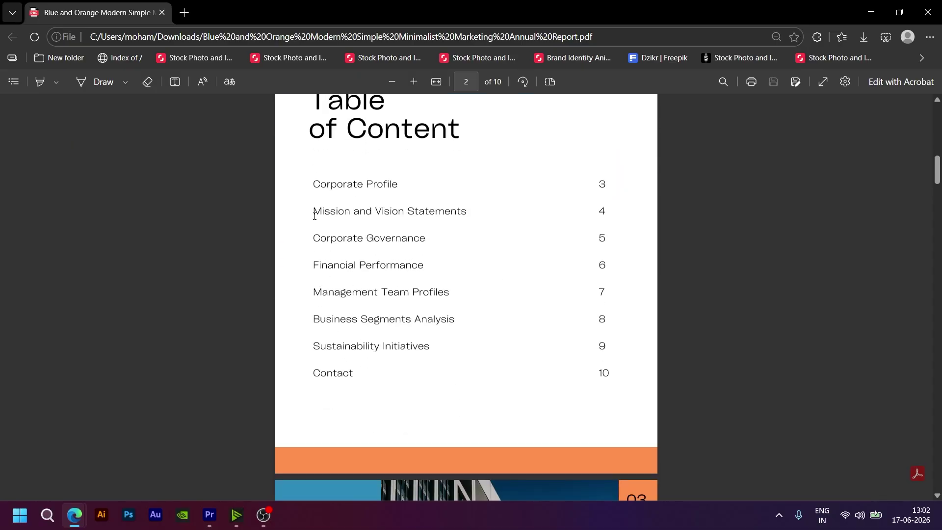
scroll(449, 375, down, 2)
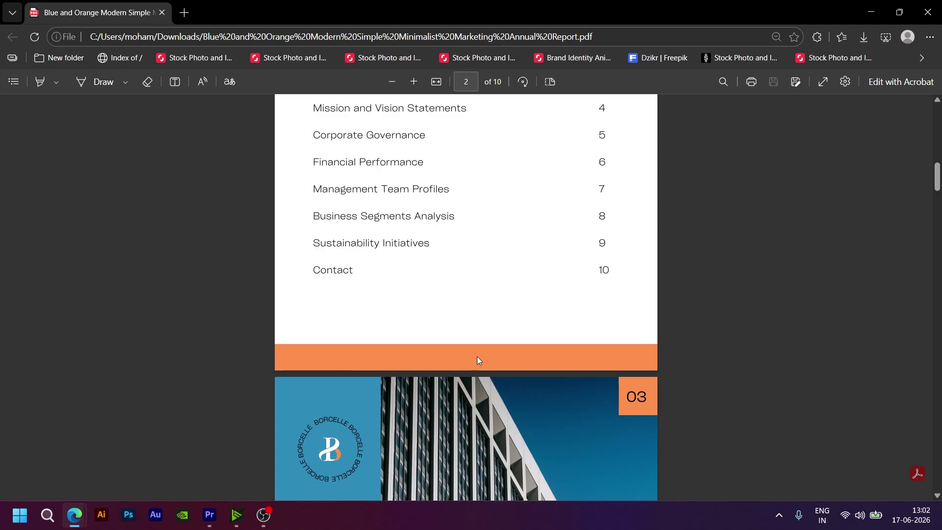
scroll(478, 361, down, 6)
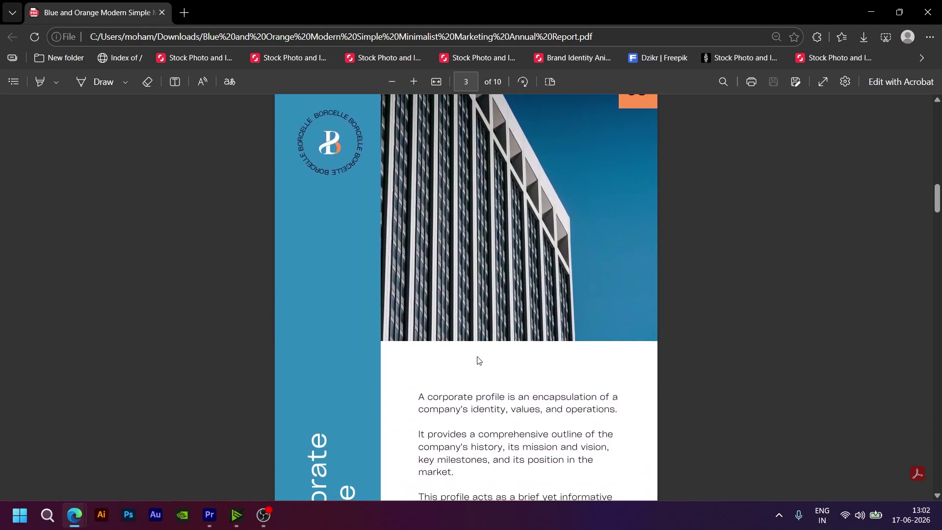
scroll(479, 361, down, 20)
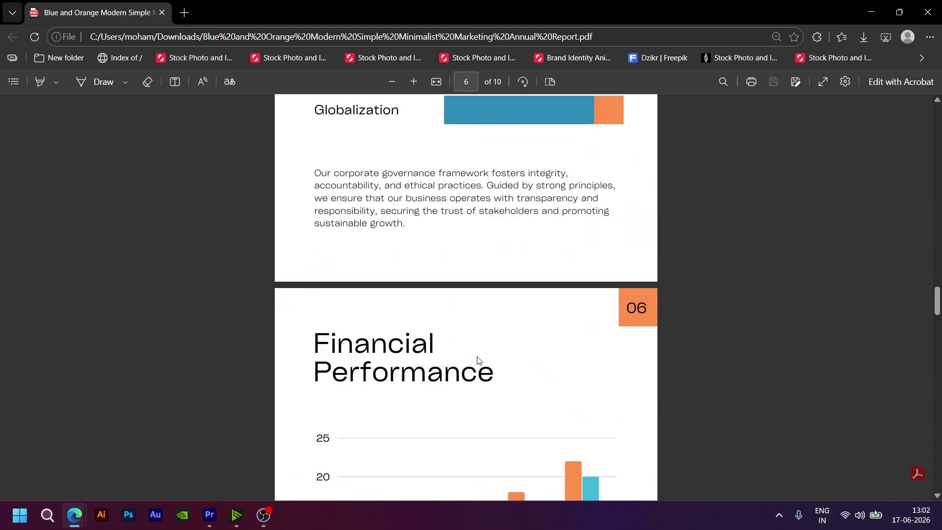
scroll(479, 360, down, 20)
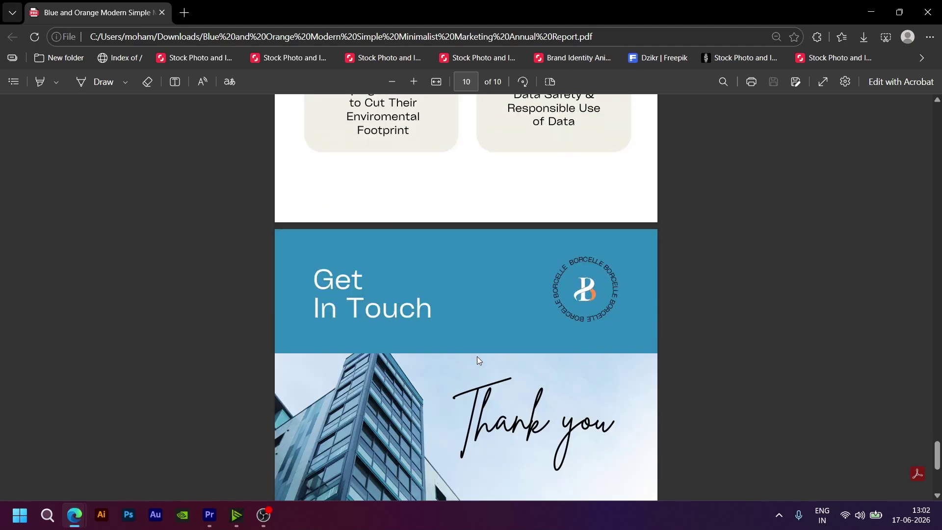
scroll(479, 361, down, 5)
scroll(477, 360, up, 20)
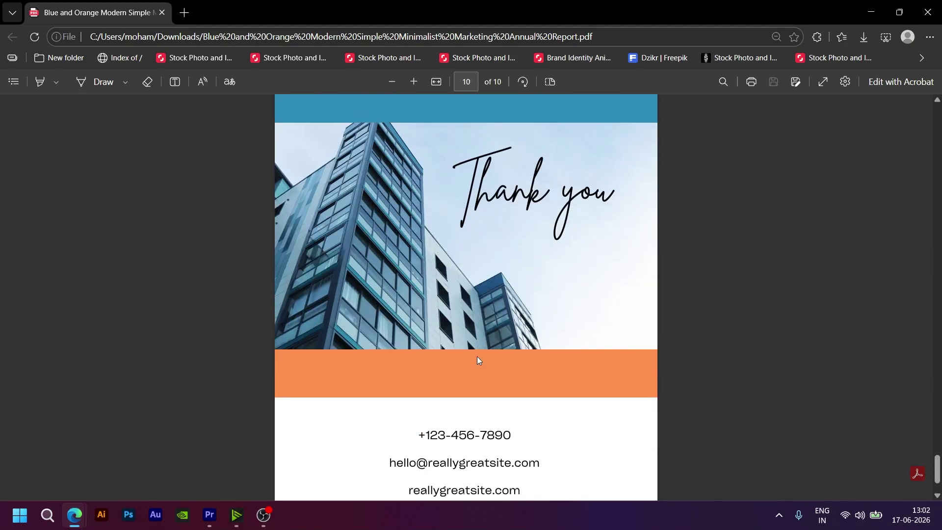
drag(938, 381, 936, 118)
scroll(486, 297, down, 12)
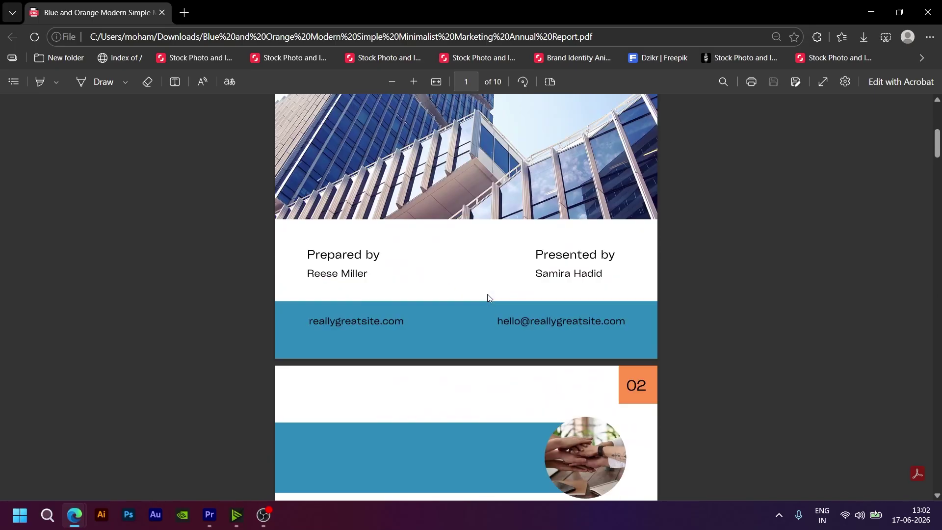
Step: Skim pages 2 through 10 to the contact page, then press Home to return to the cover
scroll(488, 297, down, 15)
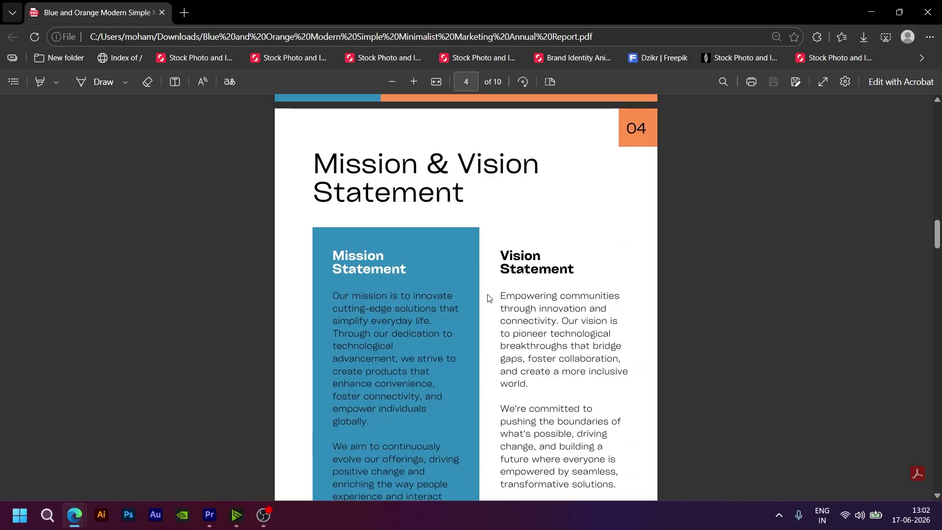
scroll(489, 298, down, 12)
scroll(488, 298, down, 10)
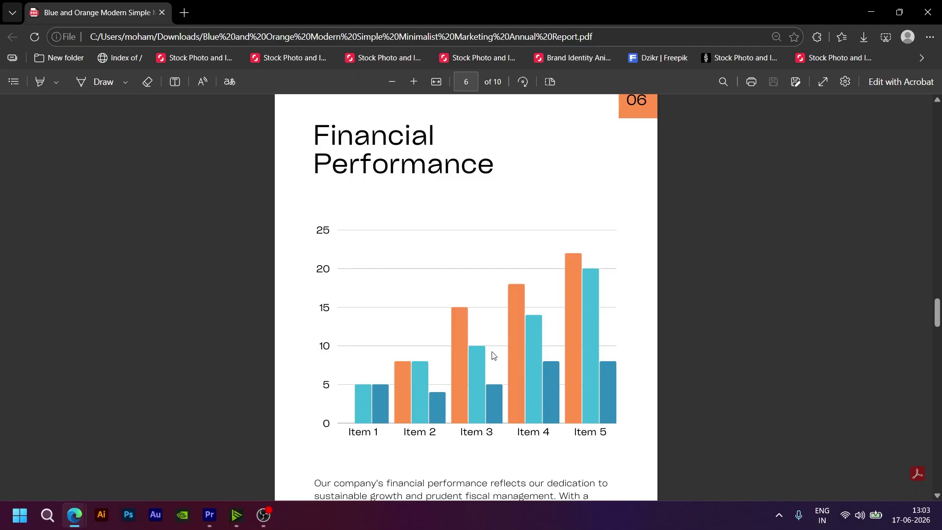
scroll(494, 355, down, 10)
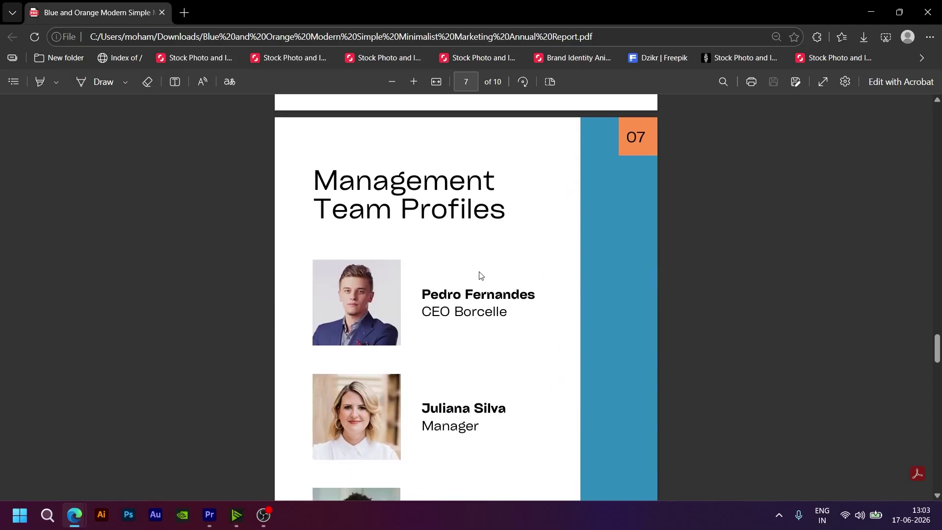
scroll(491, 282, down, 2)
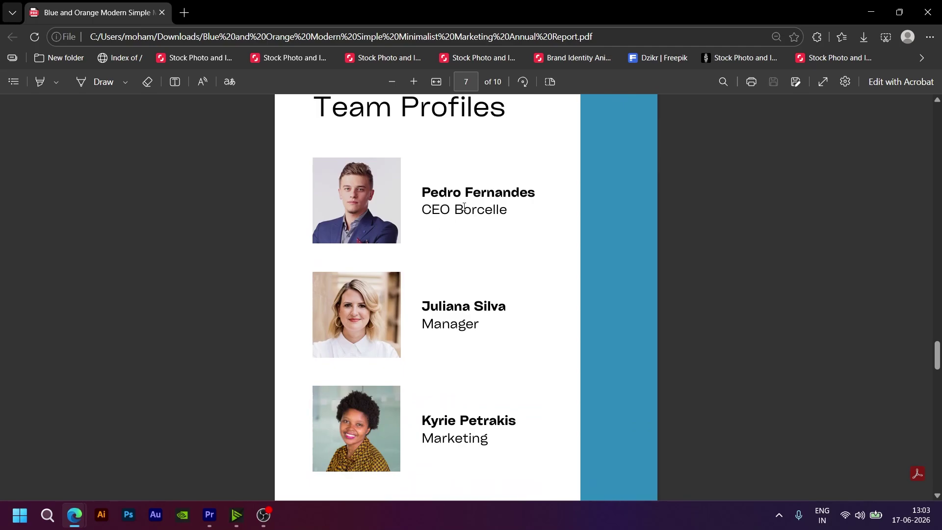
scroll(450, 313, down, 2)
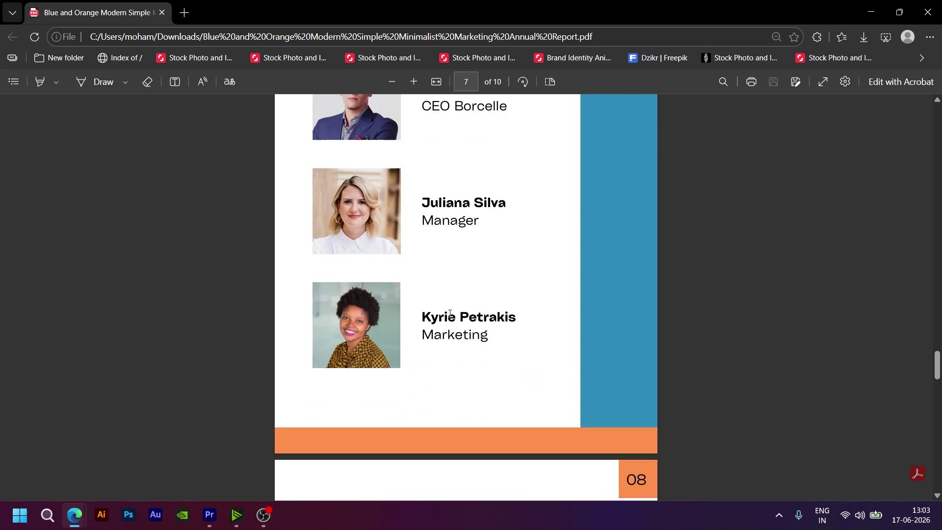
scroll(450, 313, down, 12)
scroll(453, 312, down, 6)
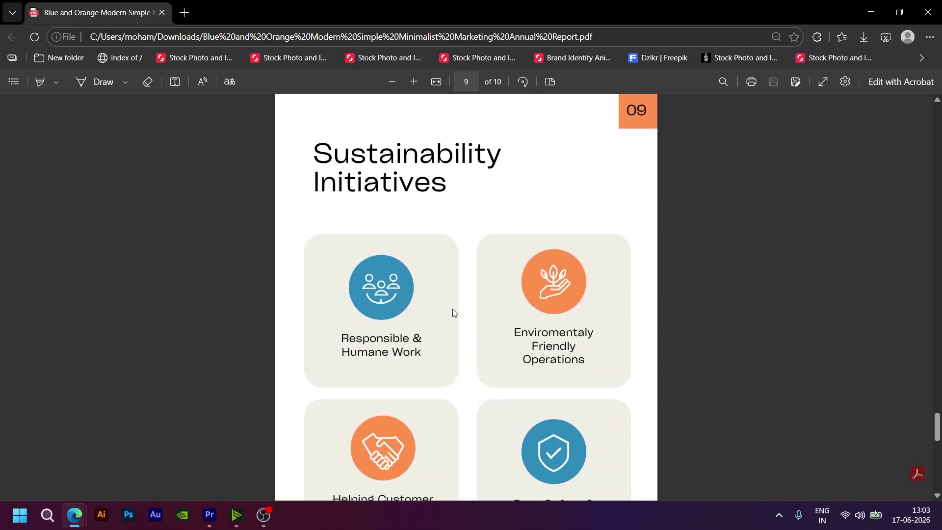
scroll(452, 307, down, 12)
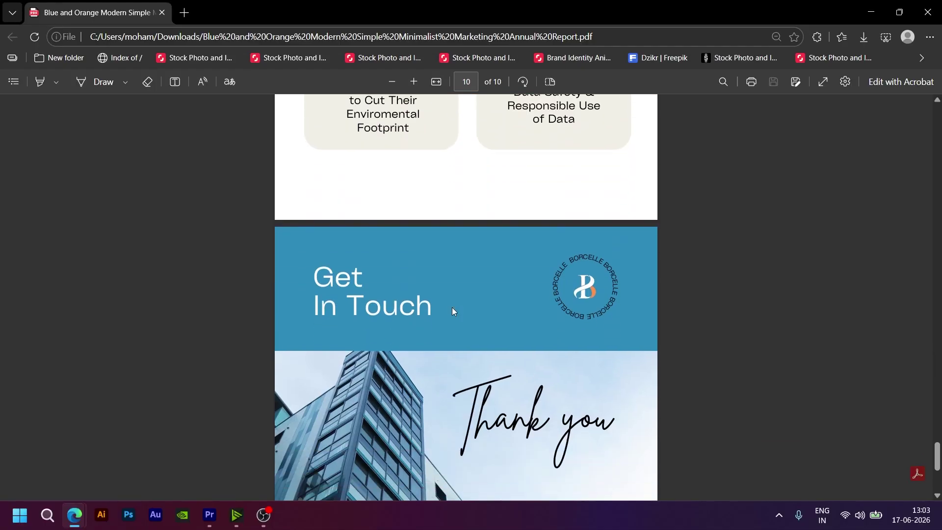
scroll(452, 308, down, 1)
scroll(452, 307, up, 4)
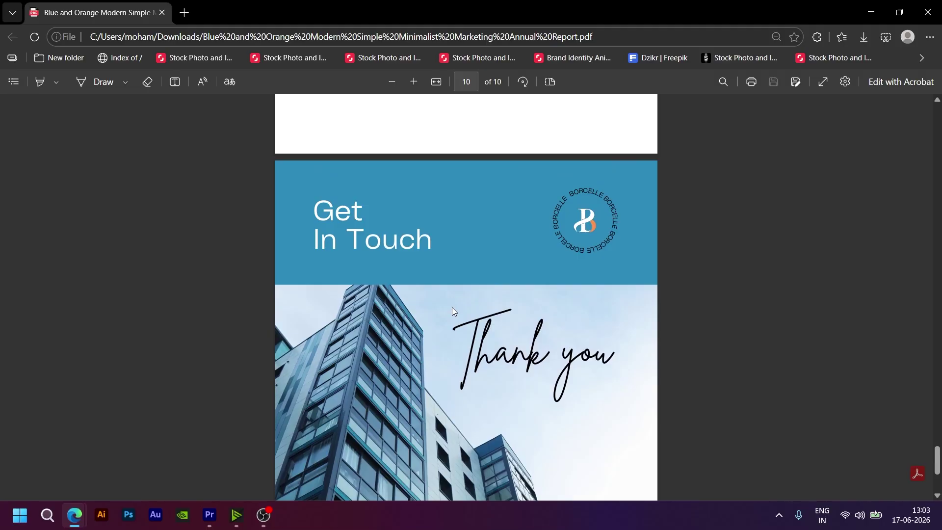
scroll(452, 308, down, 4)
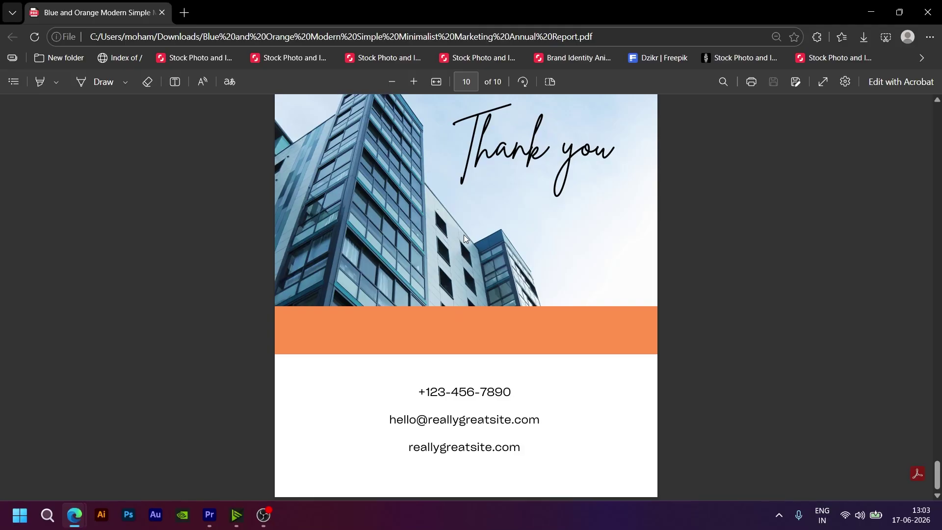
key(Home)
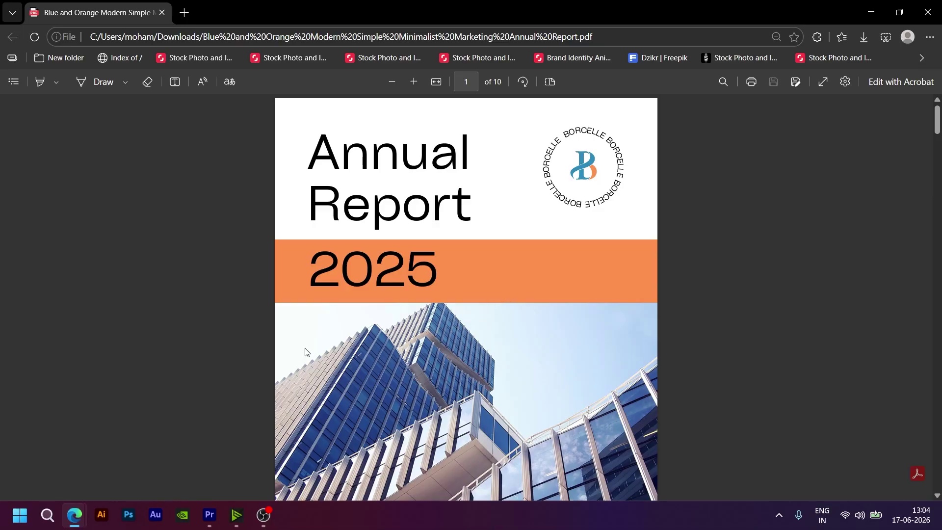
Step: Launch Word, dismiss the activation warning, and open a maximized blank document
click(54, 510)
text(word)
key(Return)
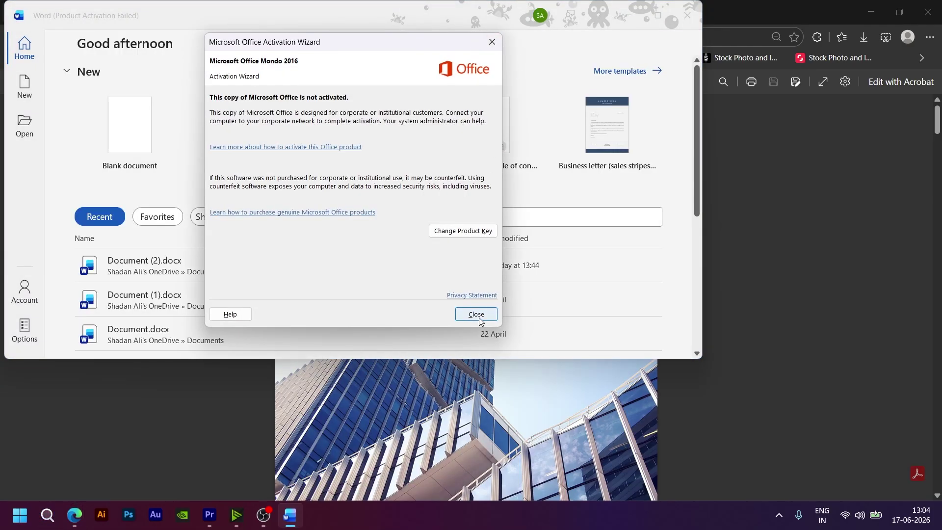
click(476, 314)
key(Return)
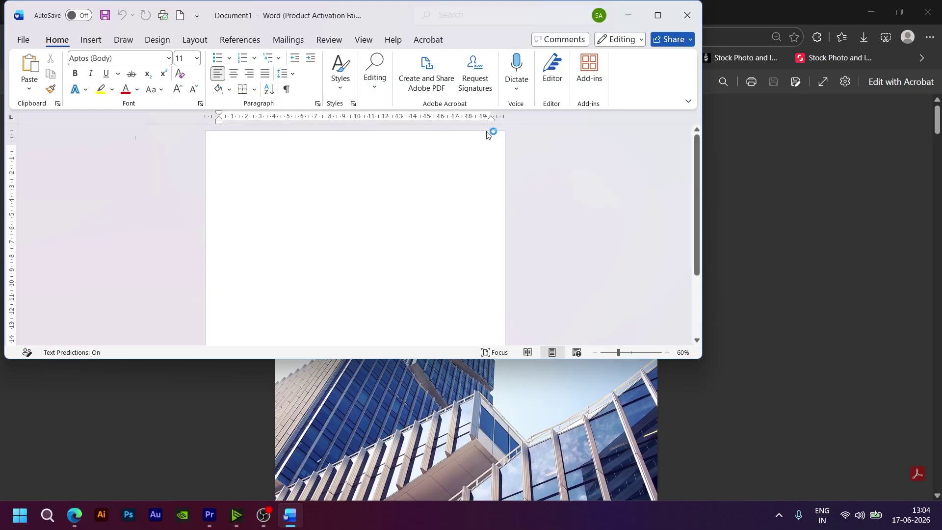
click(658, 15)
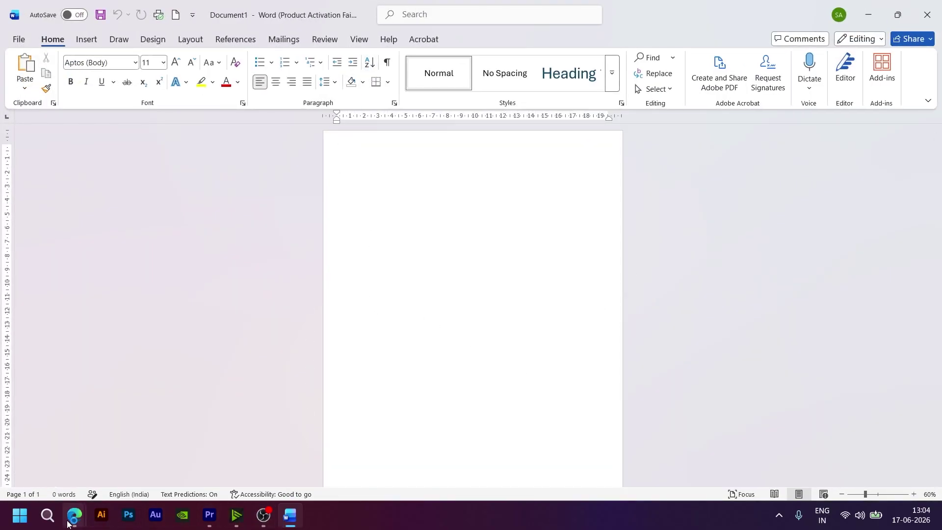
Step: Bring the Annual Report PDF in Edge back in front of the blank document
mouse_move(68, 524)
click(203, 461)
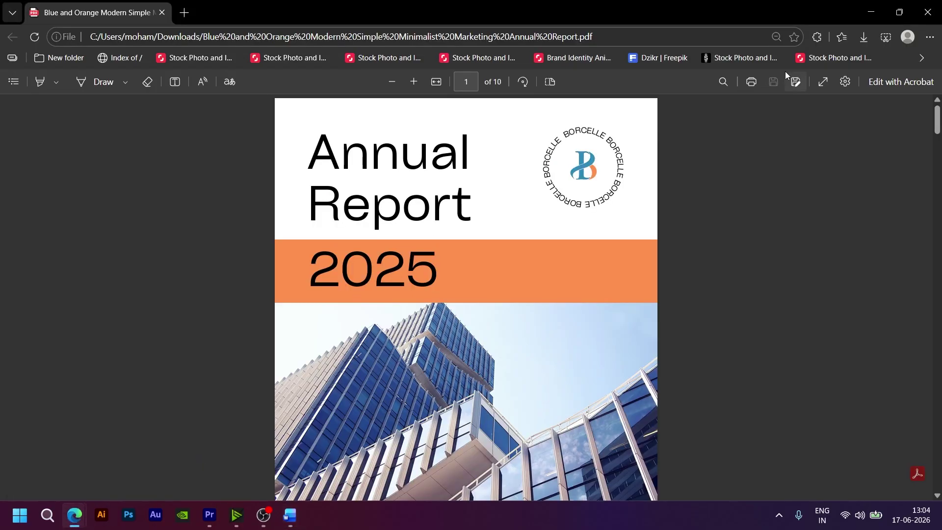
click(871, 11)
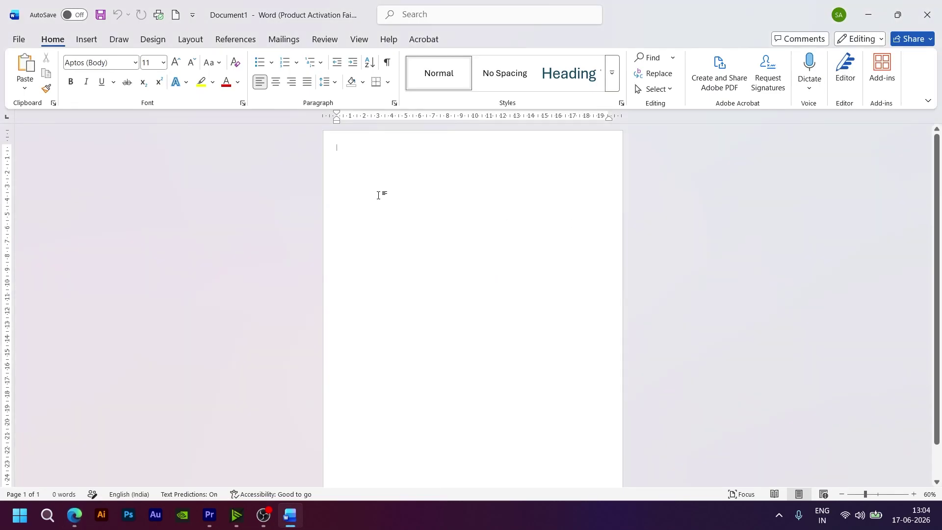
mouse_move(76, 520)
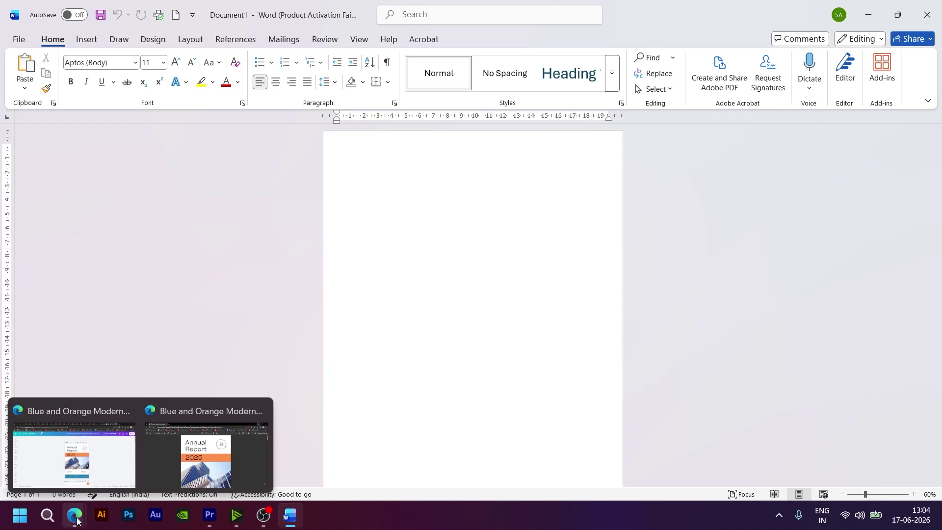
click(226, 461)
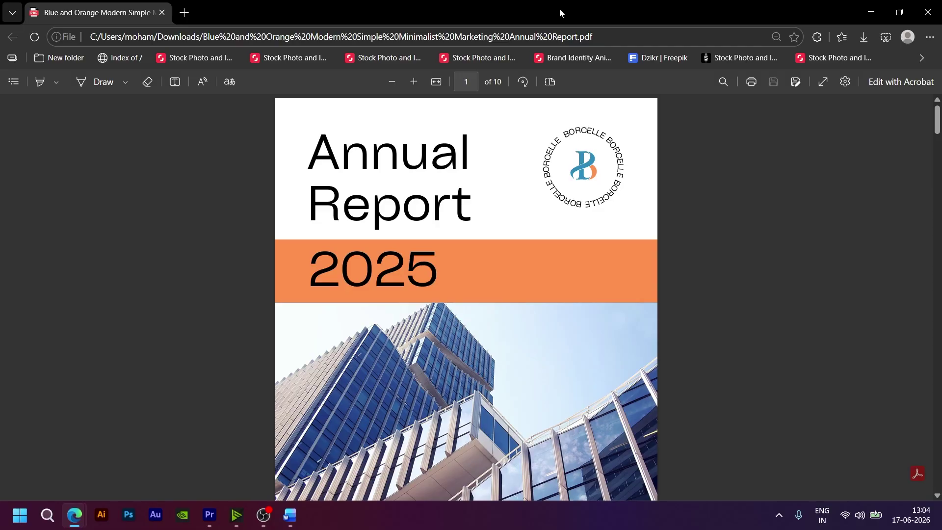
Step: Snap the Edge PDF to the left half and Word to the right half of the screen
drag(560, 8, 1, 127)
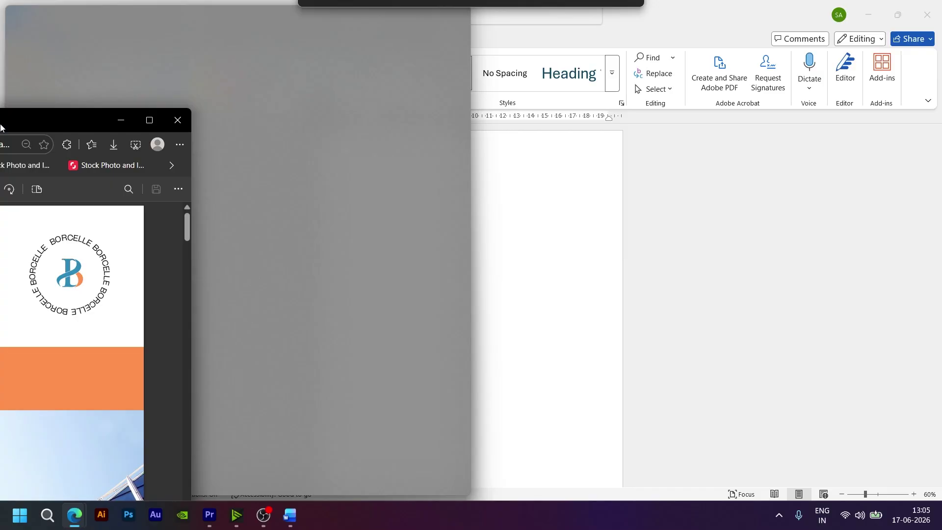
drag(0, 127, 1, 127)
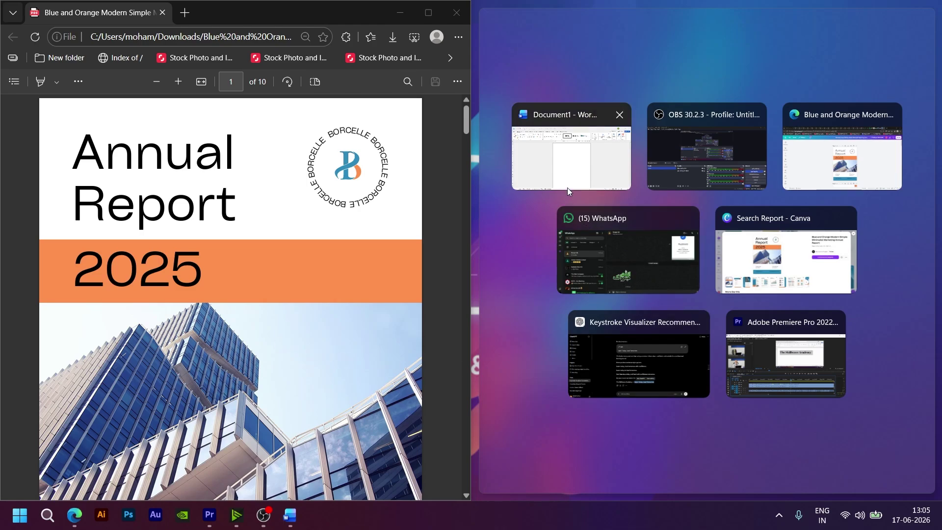
click(577, 157)
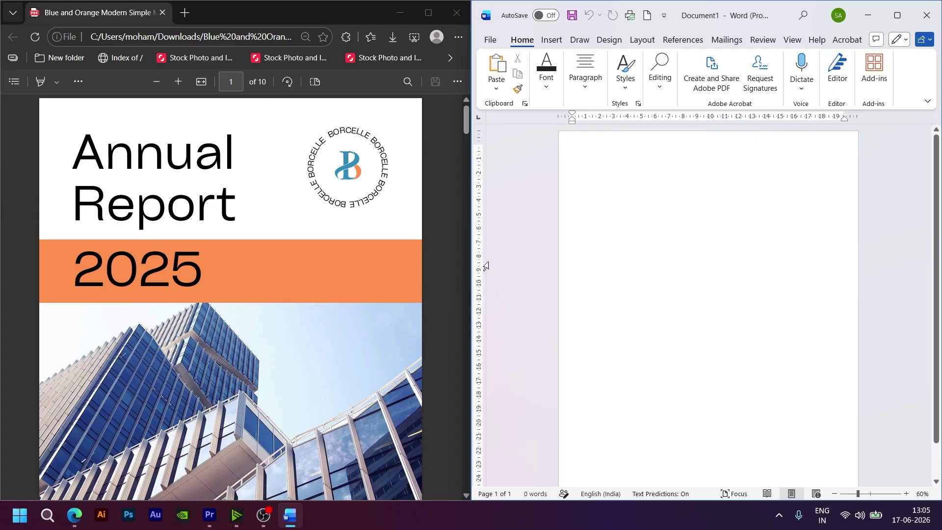
Step: Drag the divider left to widen Word, then zoom the page to 100%
drag(472, 241, 402, 245)
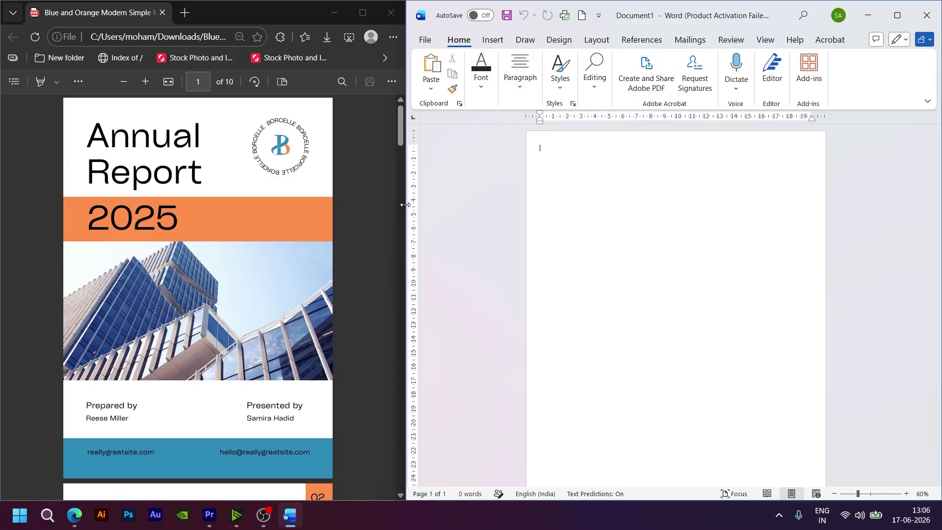
drag(406, 205, 382, 208)
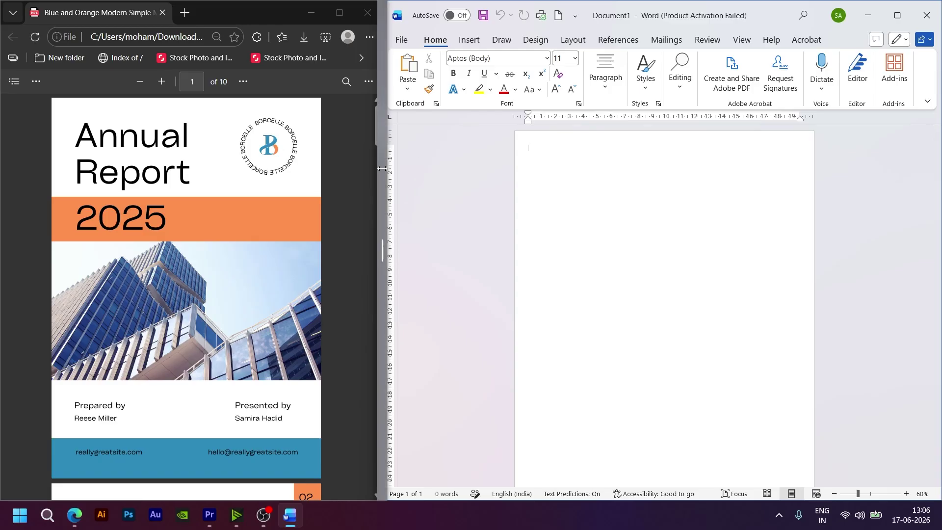
drag(382, 168, 355, 178)
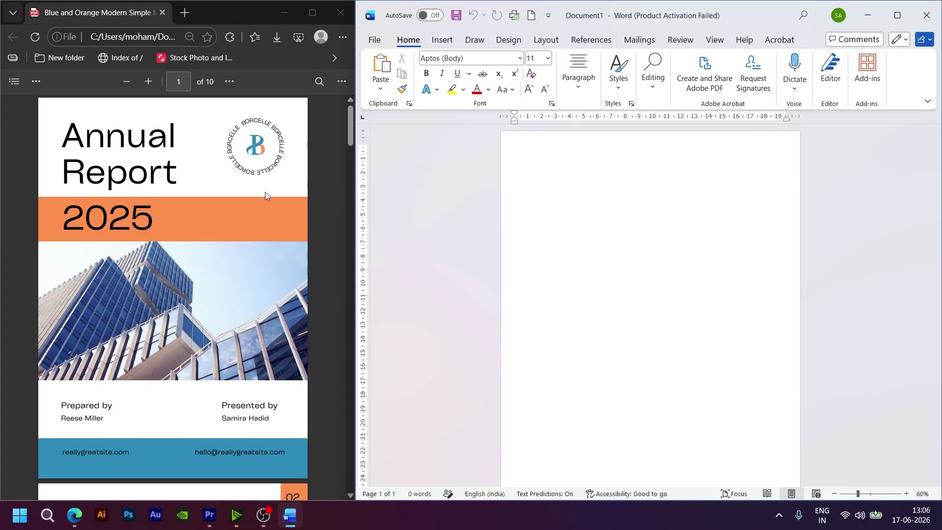
scroll(633, 188, up, 3)
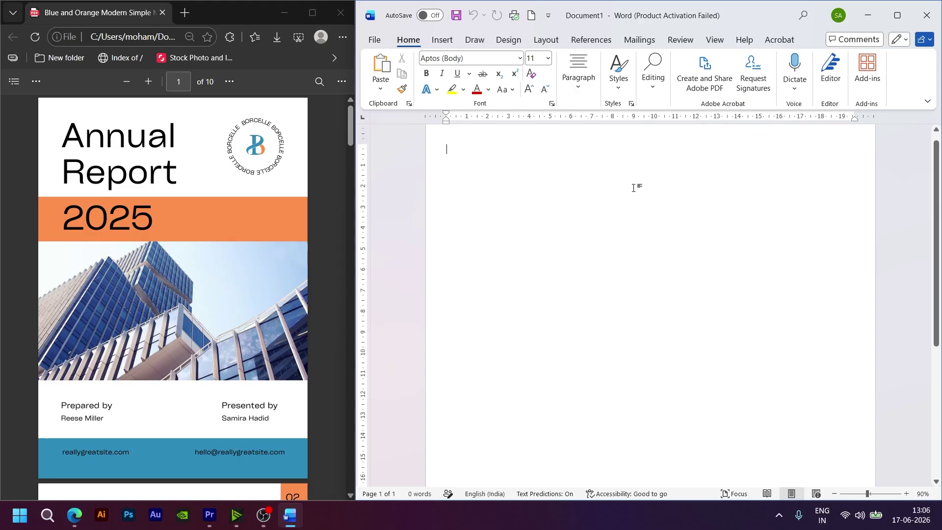
scroll(633, 188, up, 1)
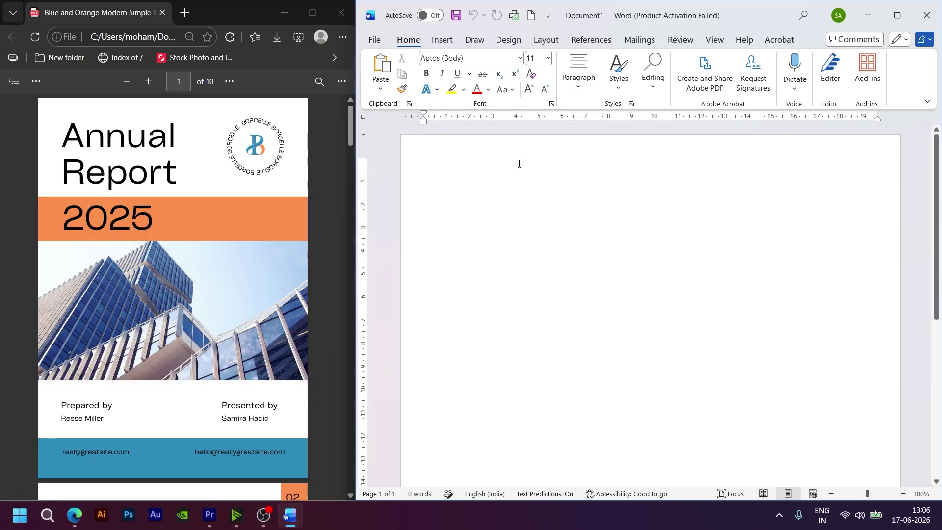
Step: Type 'Anuual Report' and '2025' on two lines and select both lines
text(A)
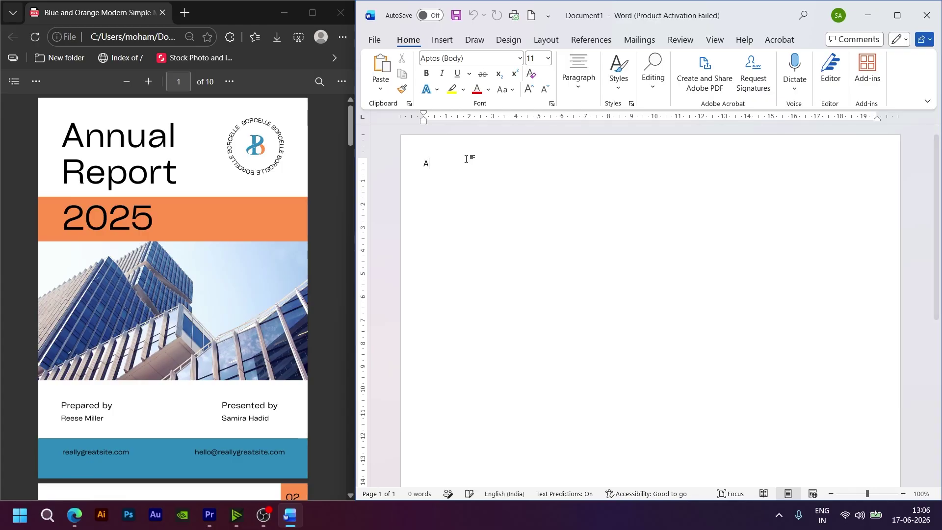
text(nuual Report )
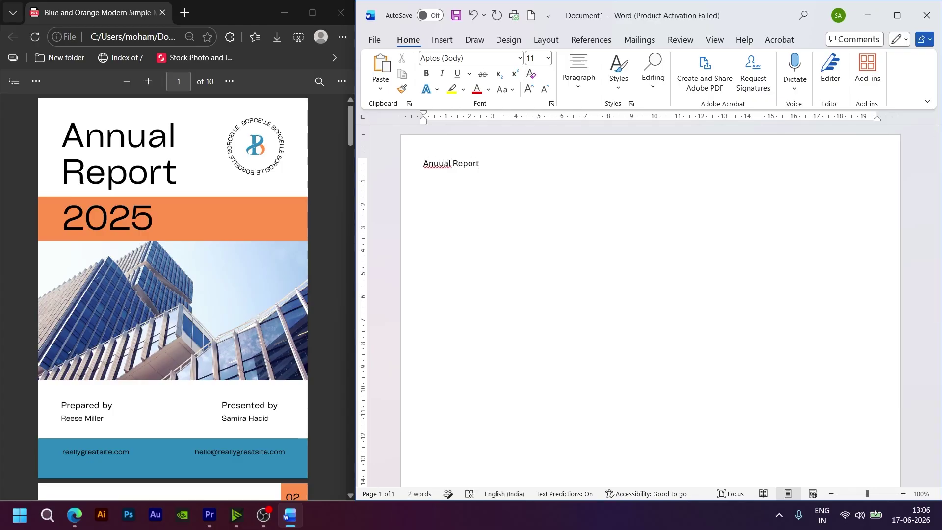
text(2025)
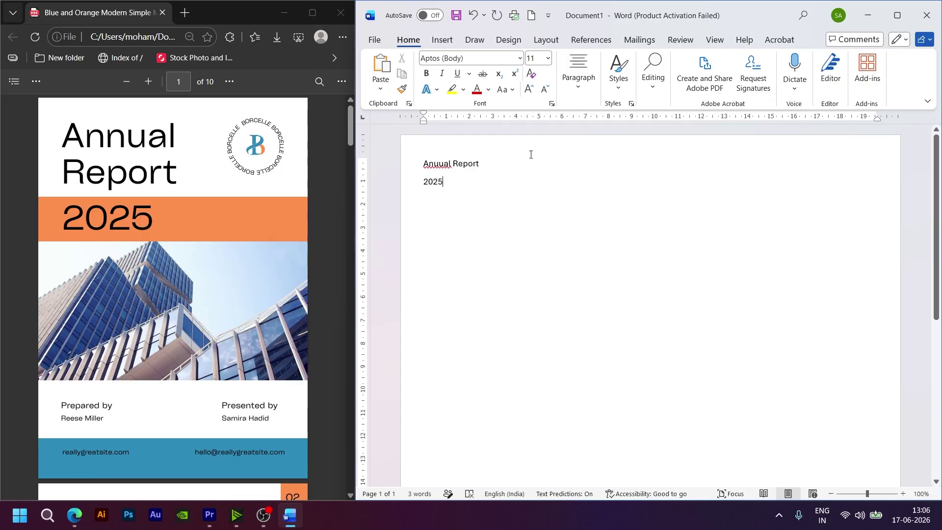
drag(456, 183, 423, 162)
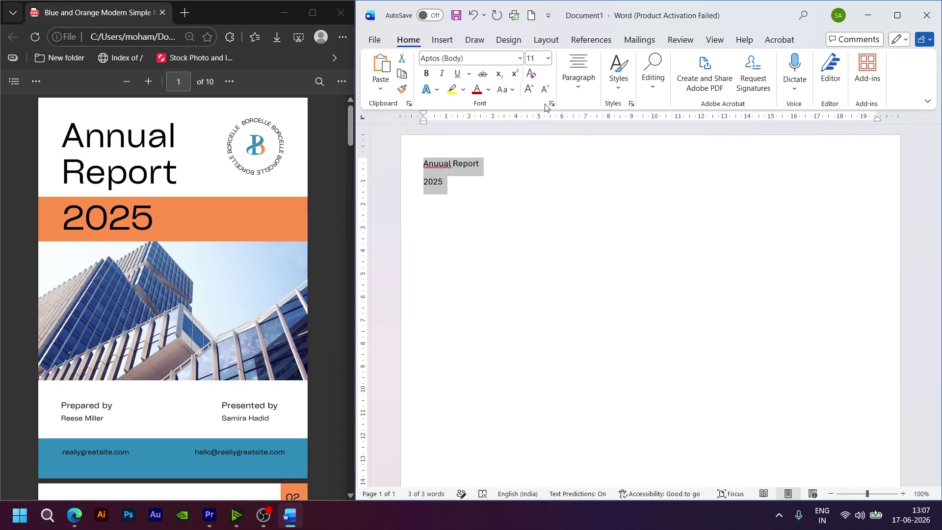
Step: Enlarge the title font with six Grow Font steps, then shrink it back two steps
click(529, 92)
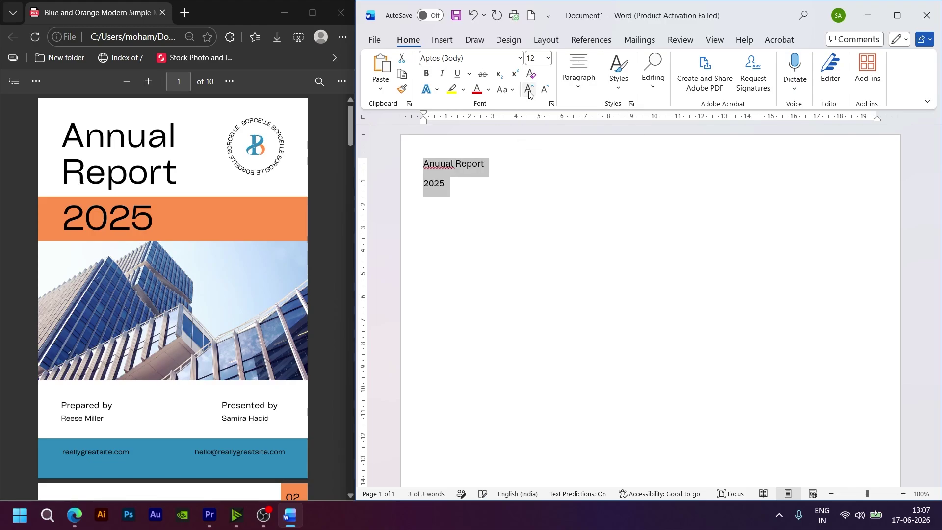
click(529, 92)
click(529, 92)
click(529, 92)
click(529, 92)
click(529, 91)
click(529, 91)
click(529, 92)
click(529, 91)
click(529, 91)
click(529, 92)
click(529, 91)
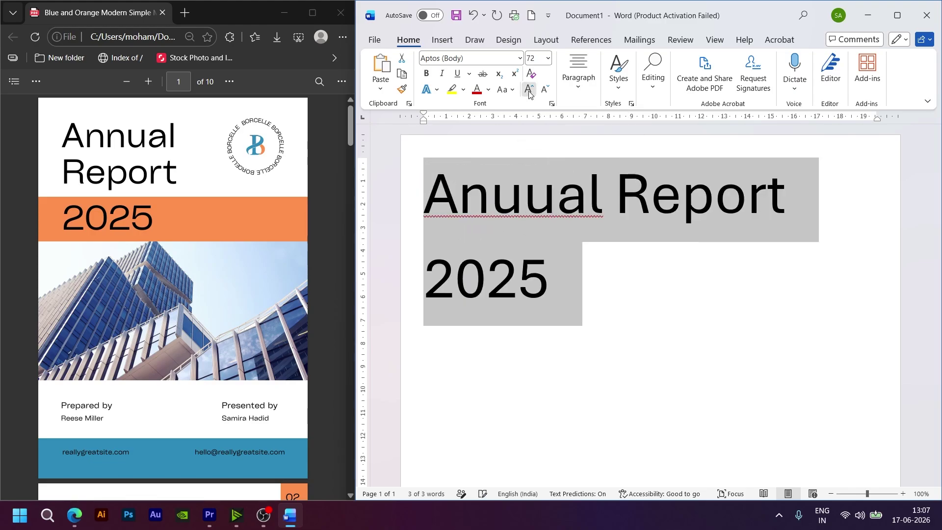
click(529, 92)
click(544, 91)
click(544, 91)
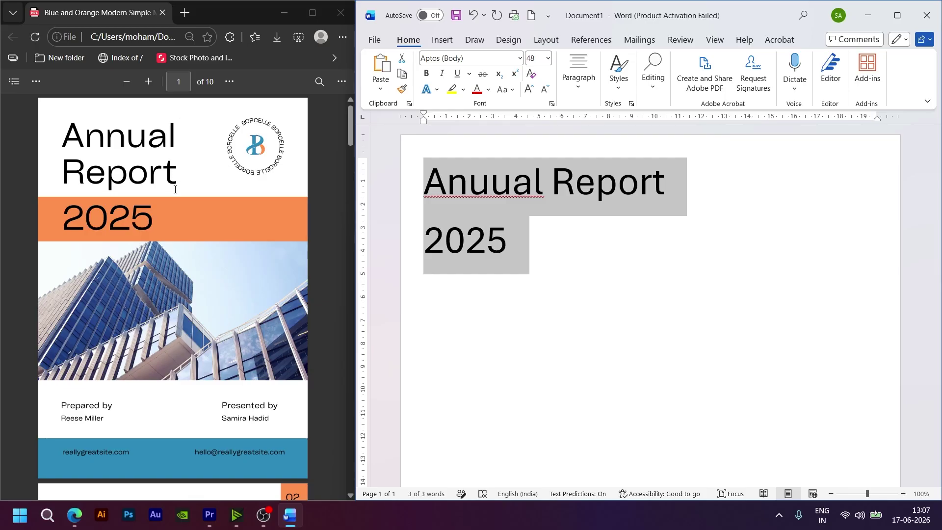
Step: Break the title into Annual, Report and 2025 on separate lines and select them
drag(175, 190, 282, 174)
drag(437, 195, 516, 211)
click(556, 245)
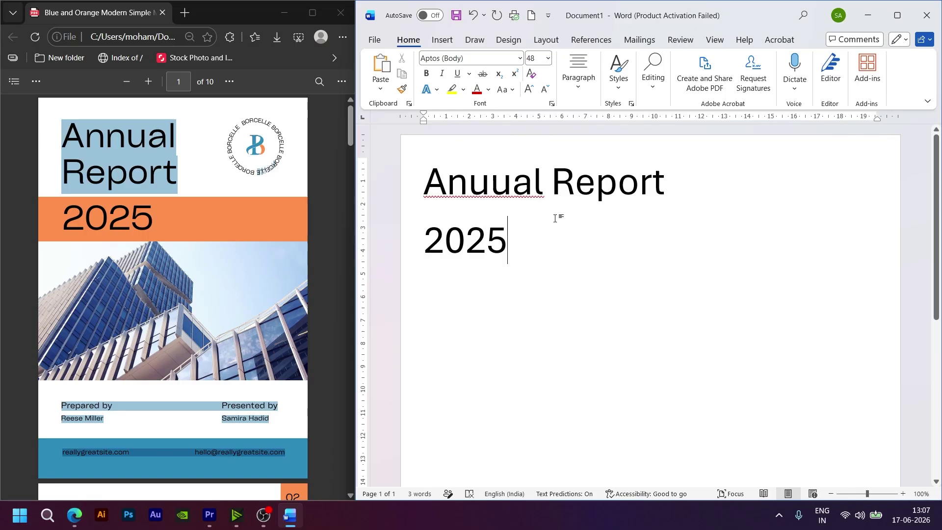
key(Return)
key(BackSpace)
key(Return)
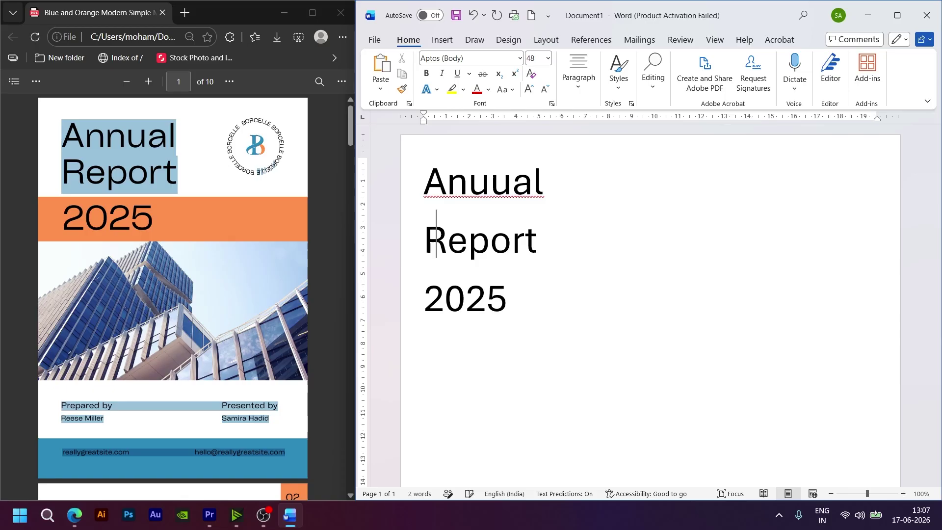
click(520, 298)
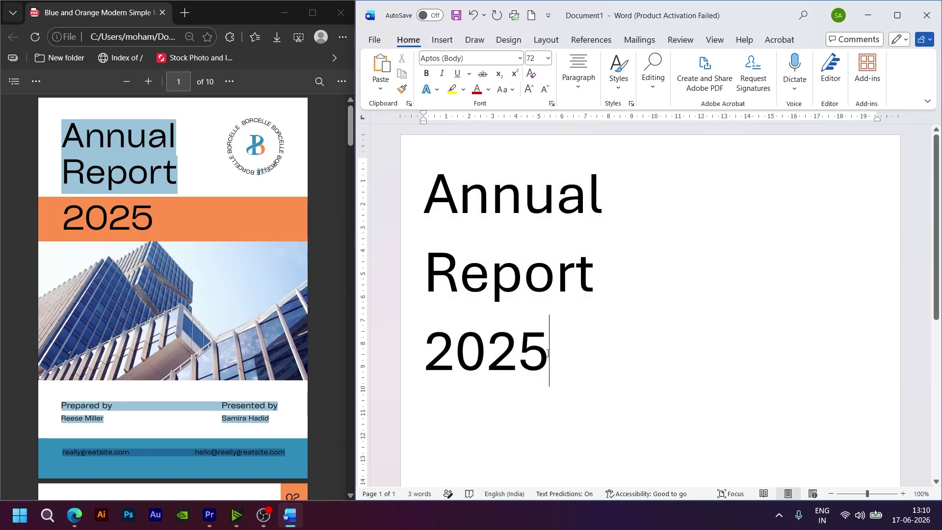
drag(569, 362, 418, 160)
Step: Remove the space after the title paragraphs
click(576, 89)
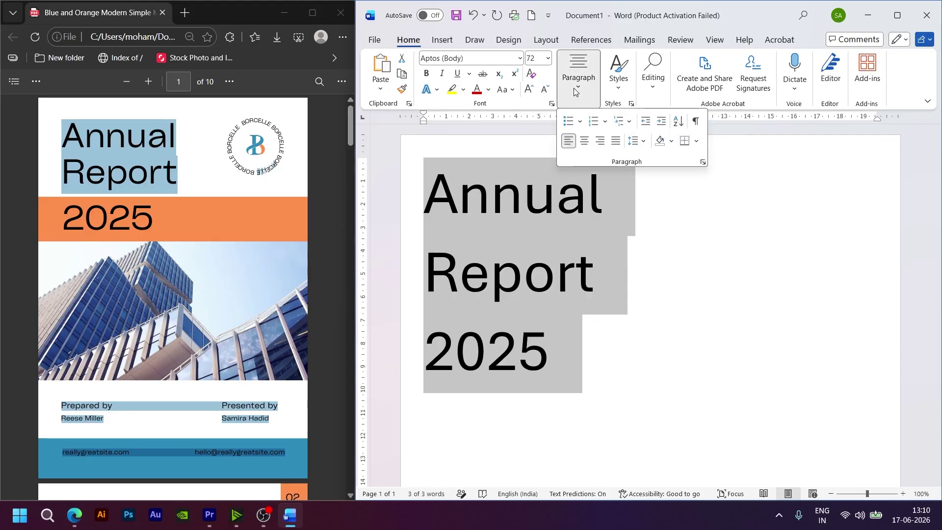
click(643, 142)
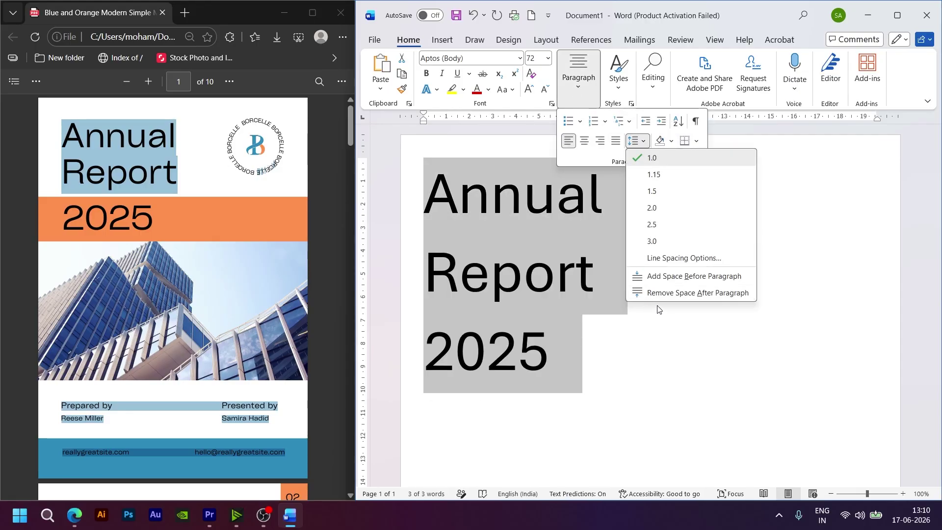
click(686, 295)
click(686, 293)
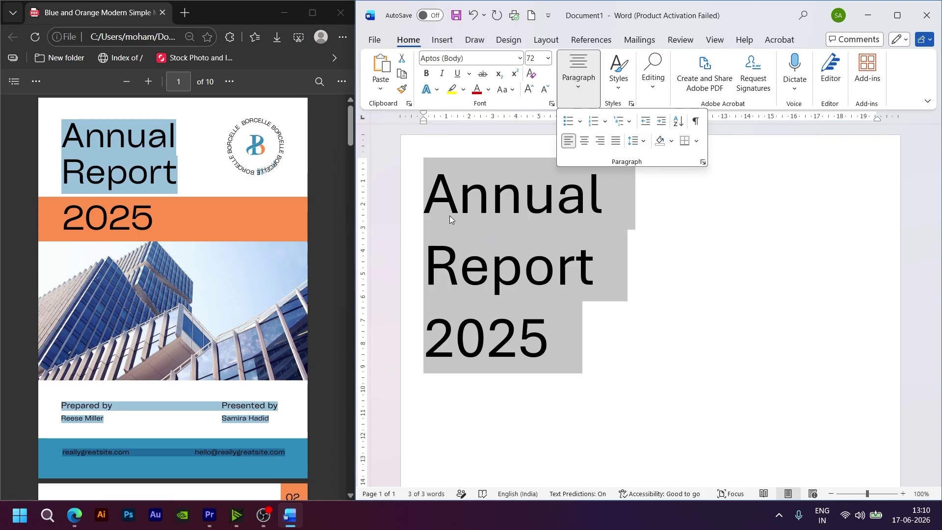
Step: Set the title's line spacing to Multiple at 0.5
click(643, 143)
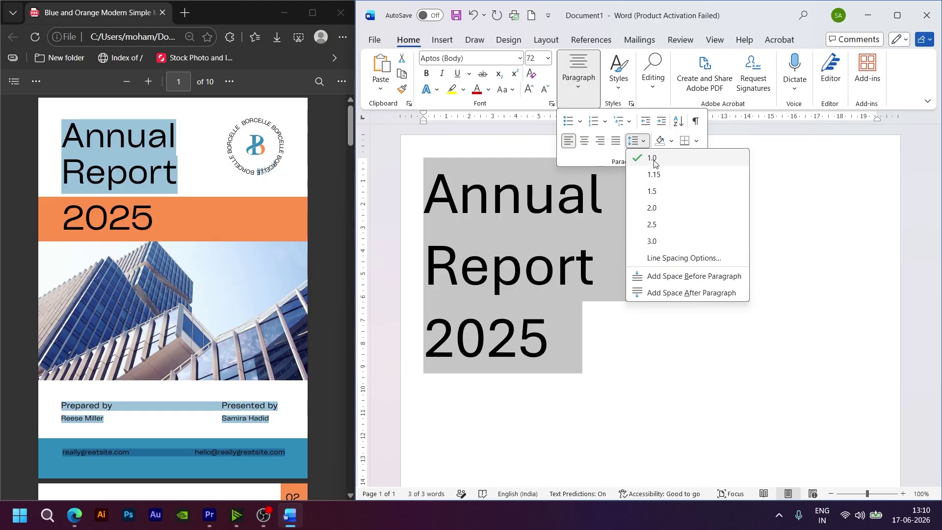
click(669, 263)
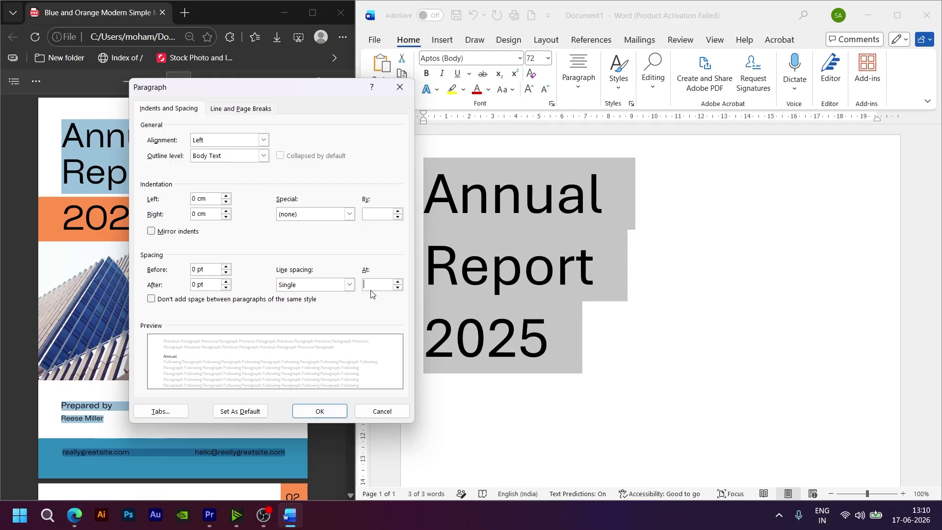
click(398, 288)
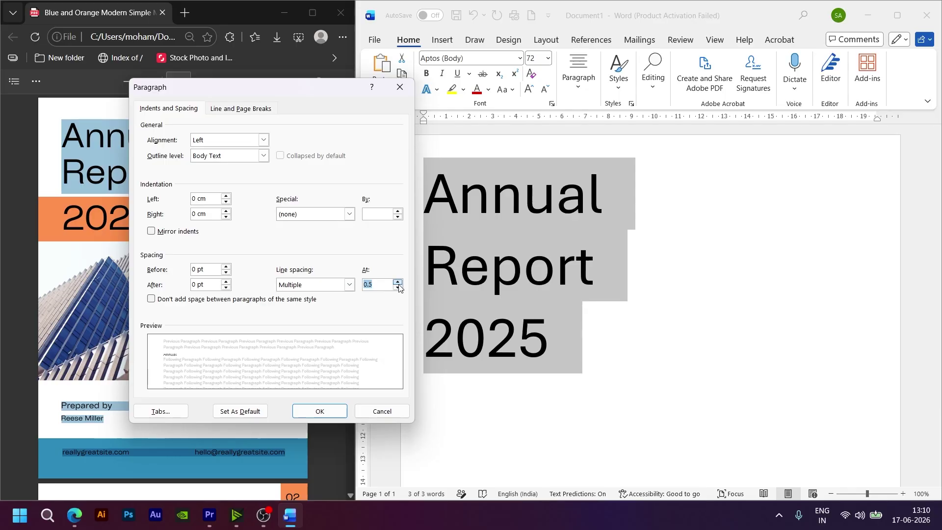
click(398, 283)
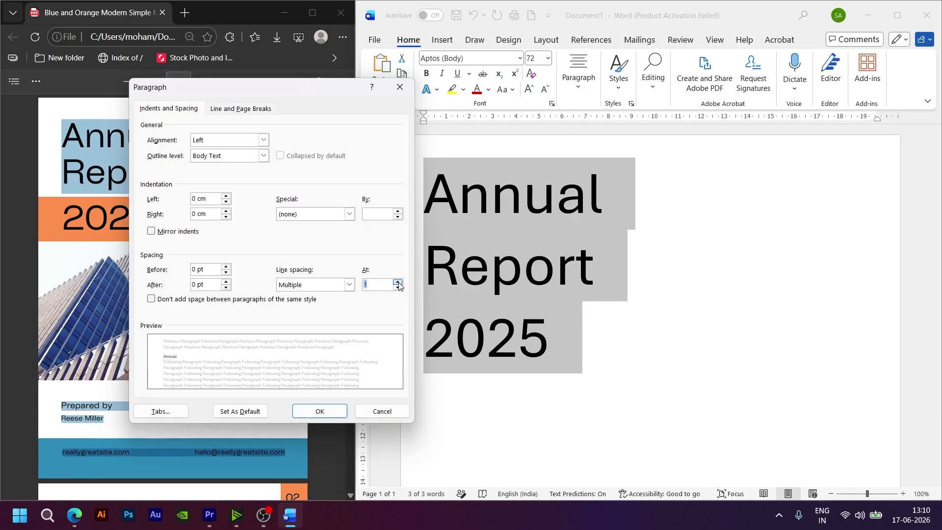
click(398, 288)
click(326, 409)
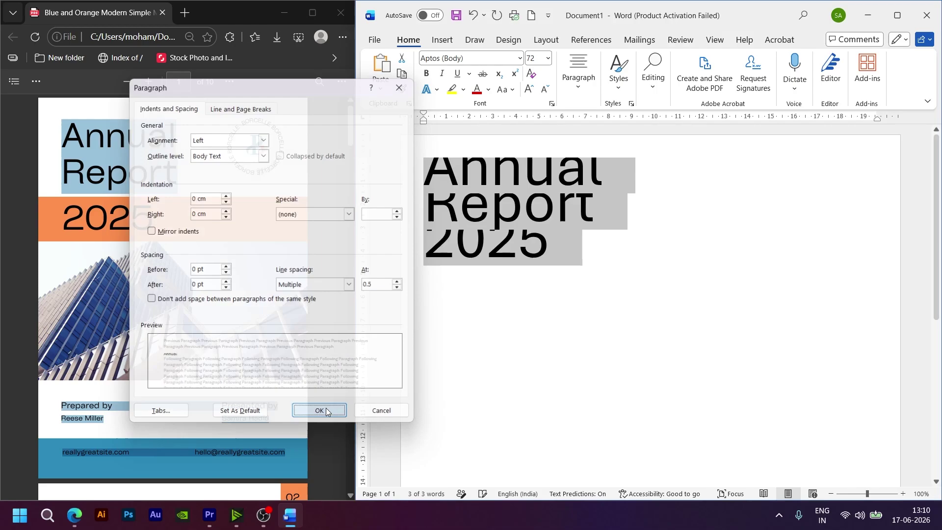
Step: Add space before the title paragraphs, then test-select the 2025 line
click(582, 99)
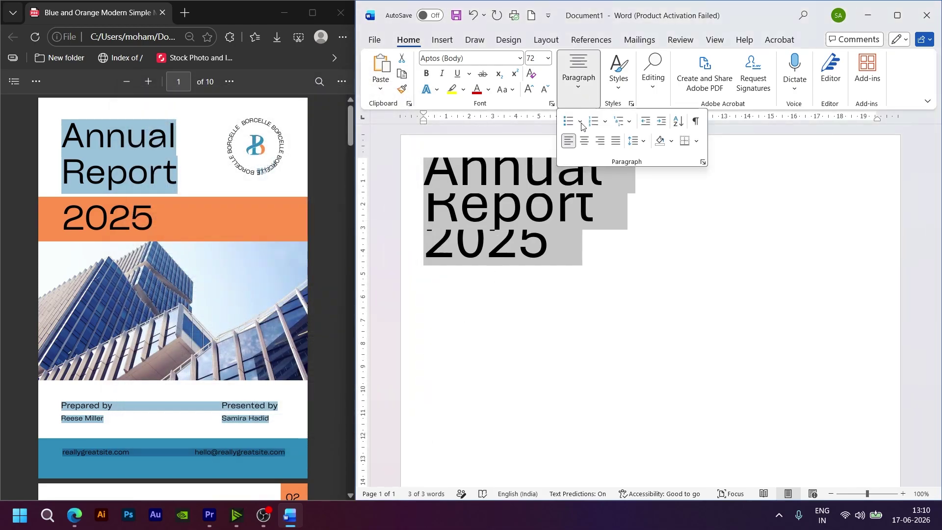
click(641, 141)
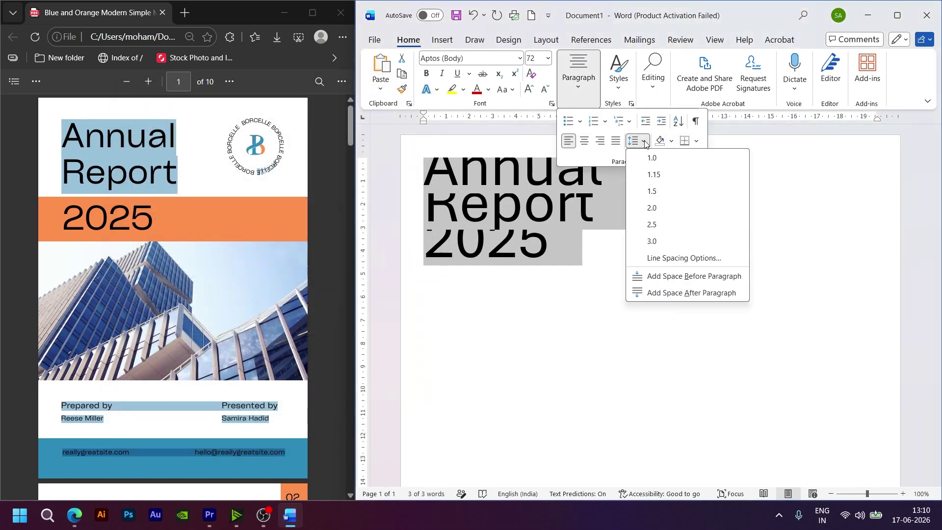
click(668, 278)
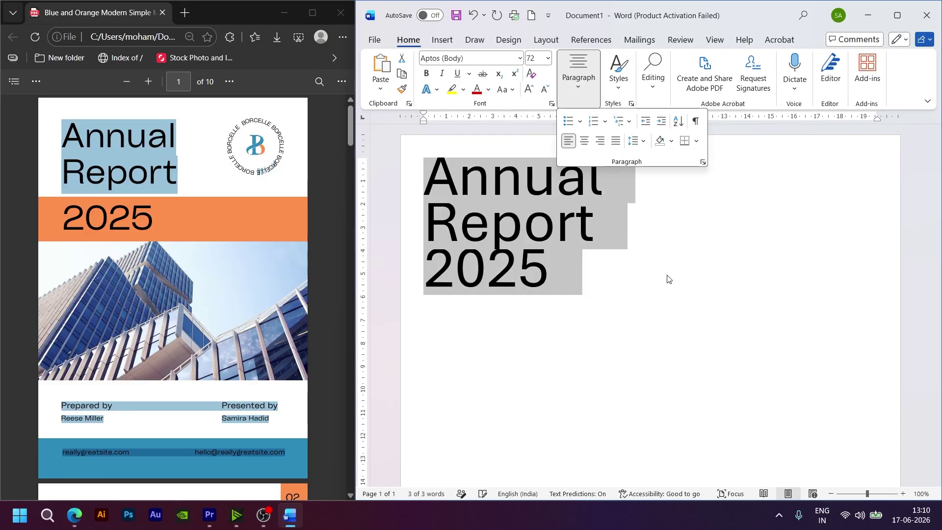
click(618, 252)
click(623, 292)
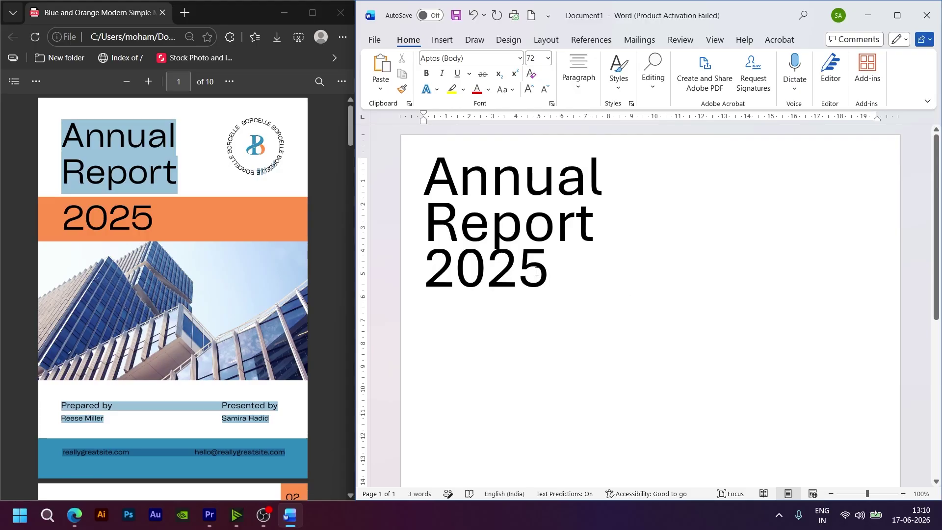
drag(560, 277, 425, 272)
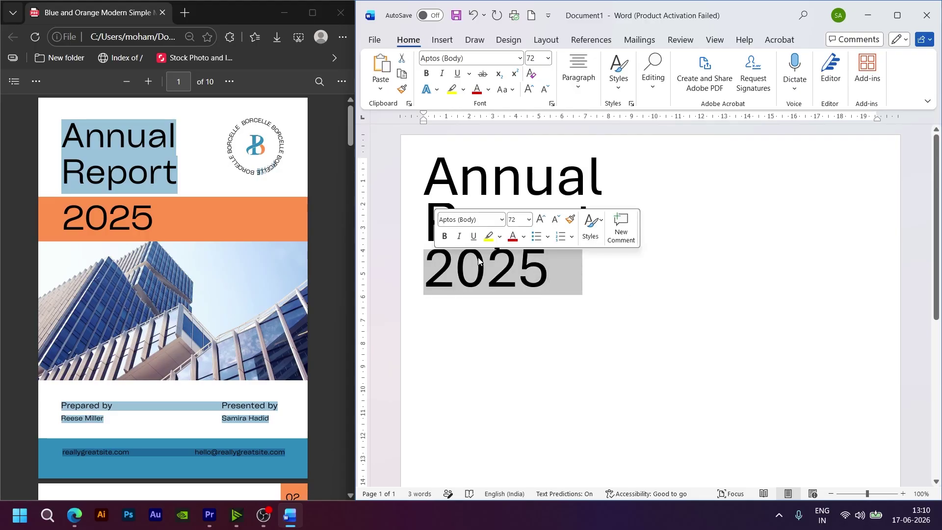
click(696, 292)
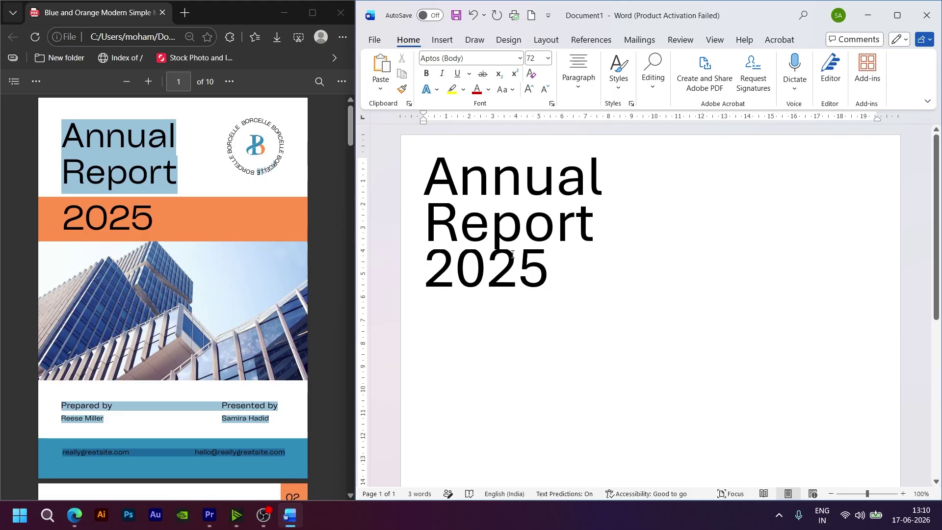
Step: Set the whole title's line spacing to Multiple at 0.6
triple_click(415, 214)
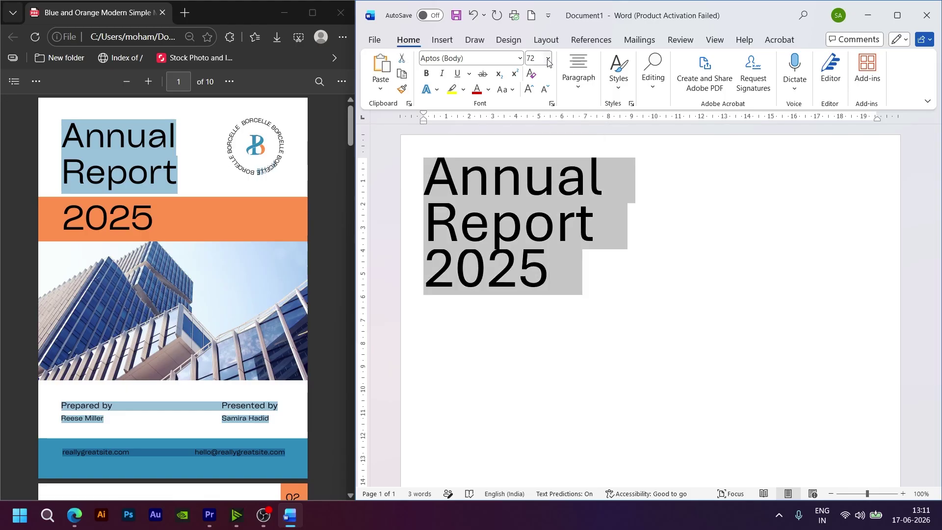
click(582, 96)
click(638, 142)
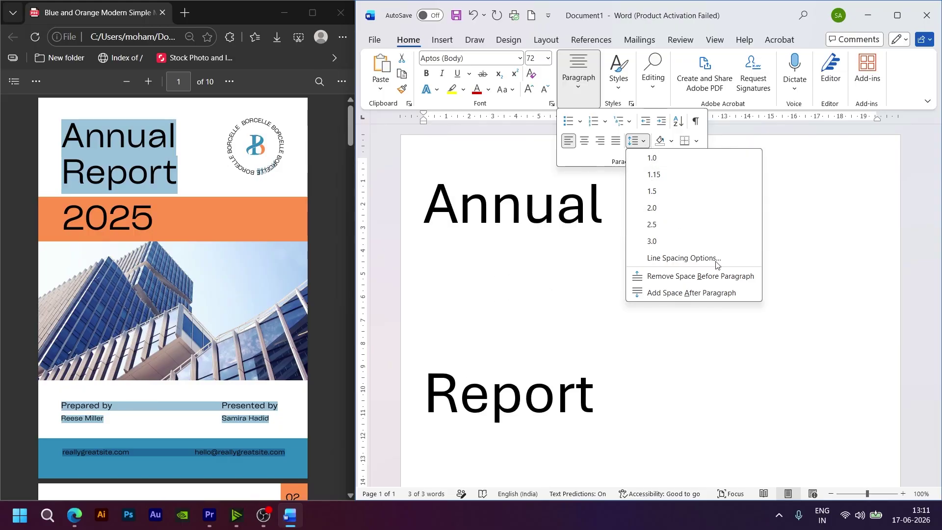
click(684, 259)
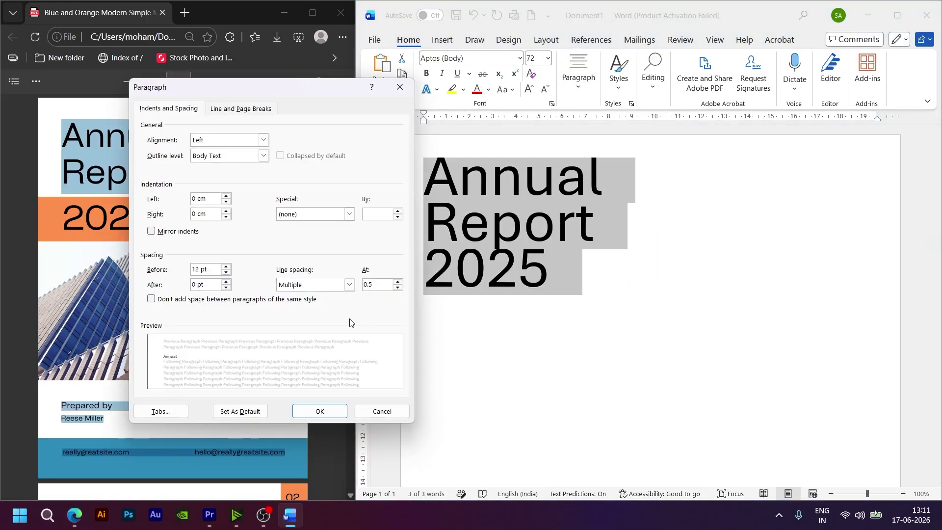
click(386, 284)
text(6)
click(335, 412)
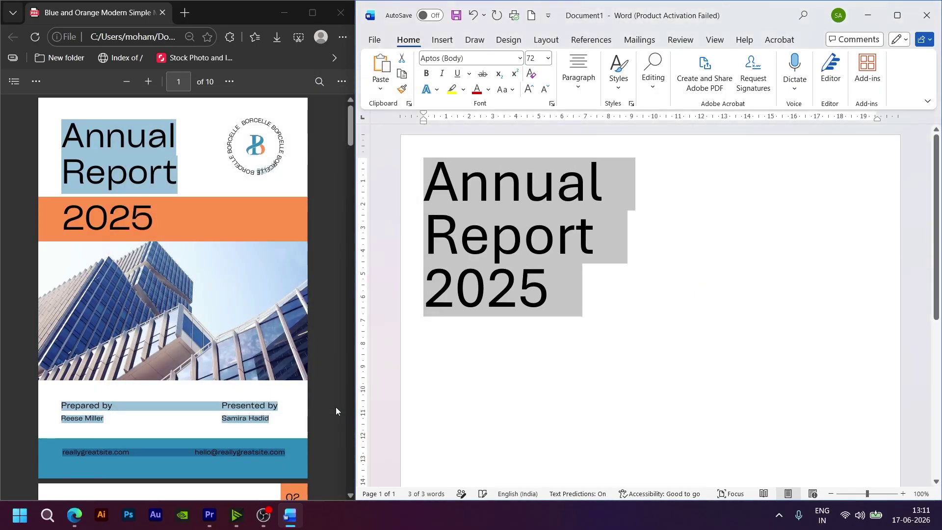
Step: Select the 2025 line of the title
click(555, 391)
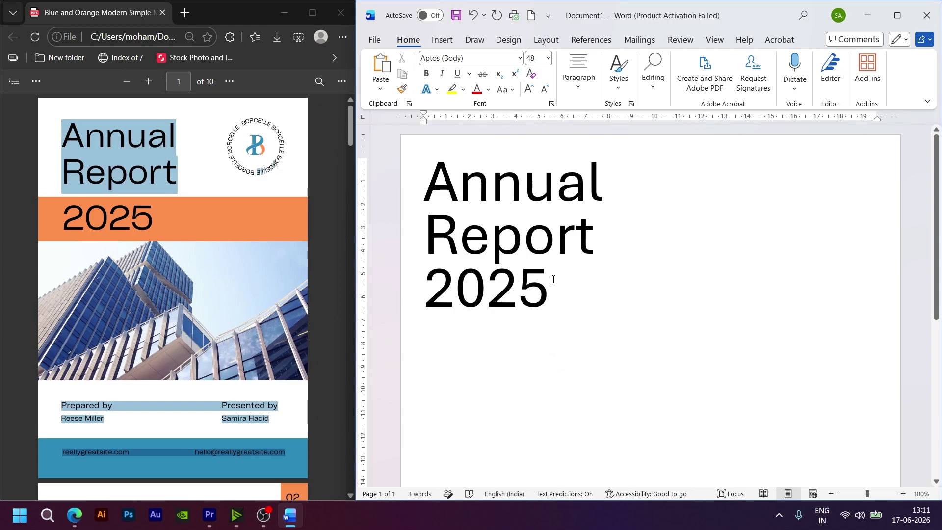
drag(547, 289, 424, 292)
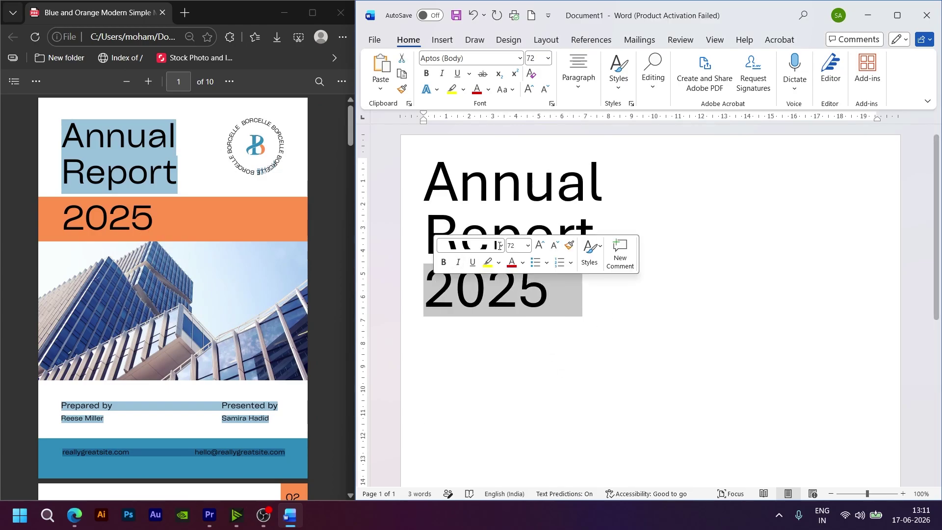
click(608, 359)
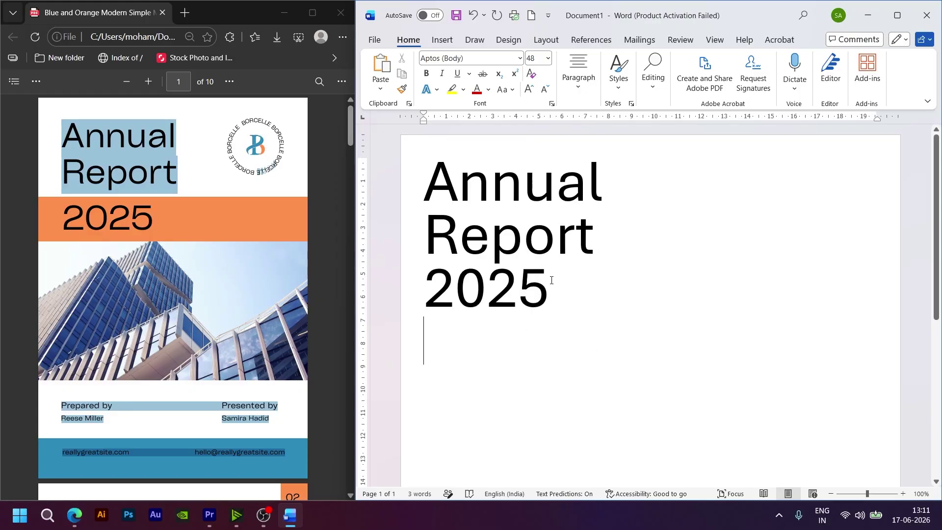
drag(552, 280, 352, 280)
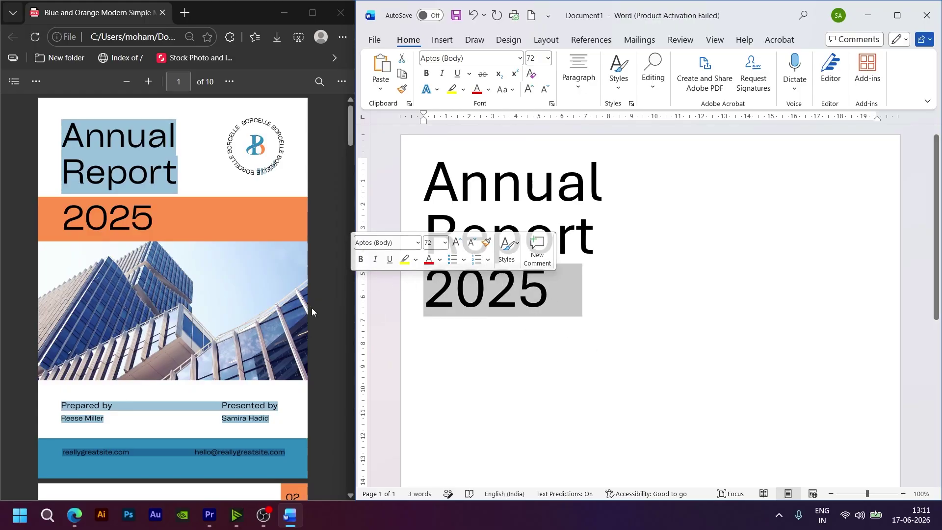
Step: Delete the 2025 line and remove the leading spaces before Annual and Report
key(BackSpace)
key(BackSpace)
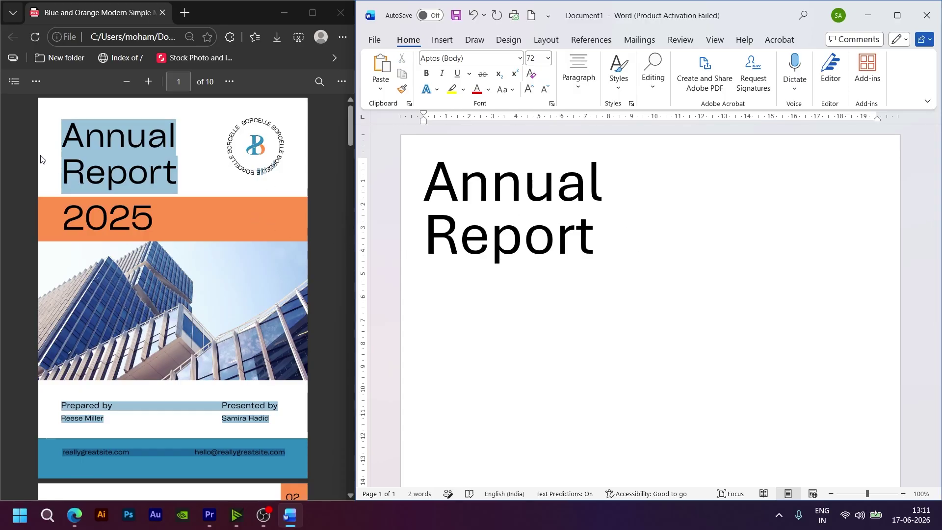
click(57, 144)
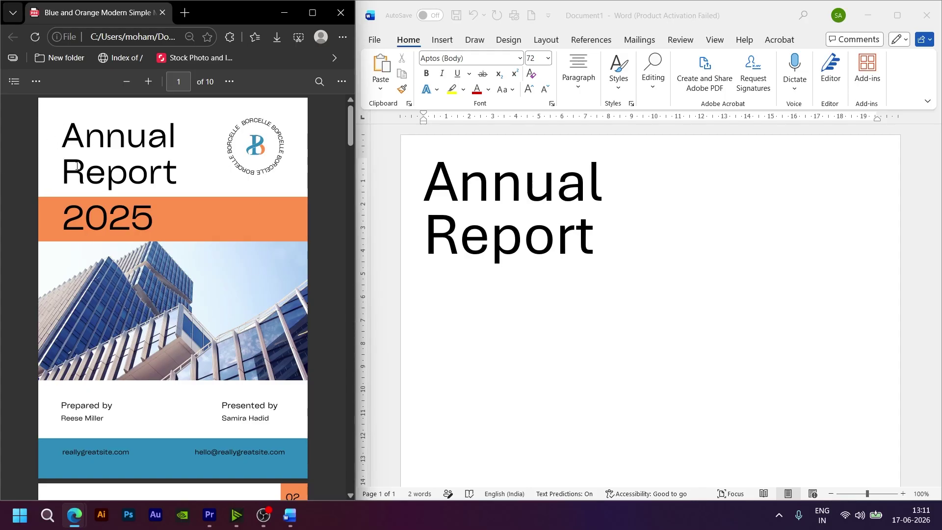
click(431, 195)
click(428, 190)
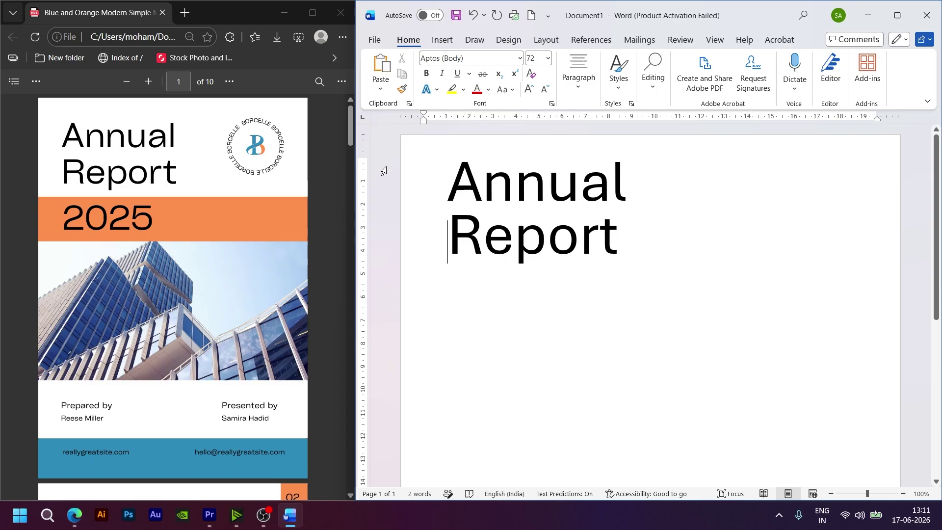
key(BackSpace)
click(445, 177)
key(BackSpace)
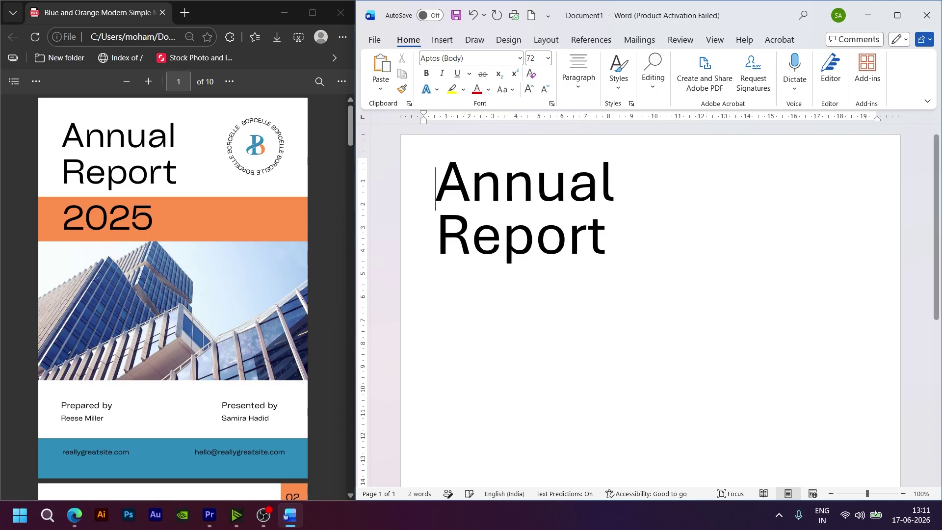
click(547, 39)
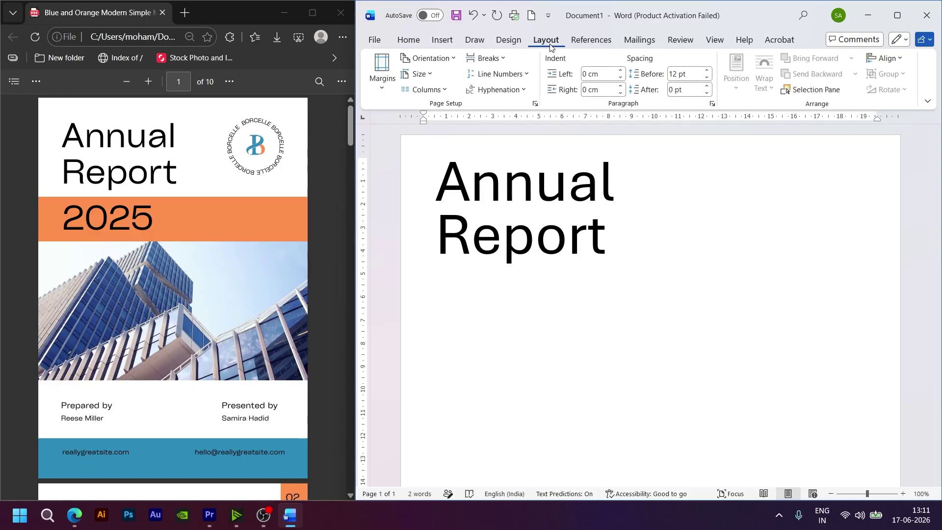
Step: Set the top, left and right page margins to 2 cm in Page Setup
click(535, 104)
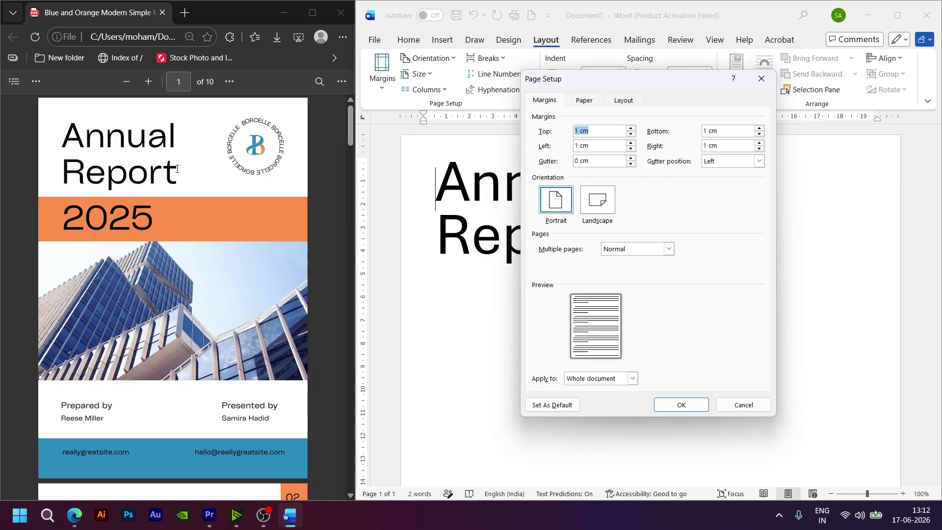
text(2)
drag(580, 146, 572, 148)
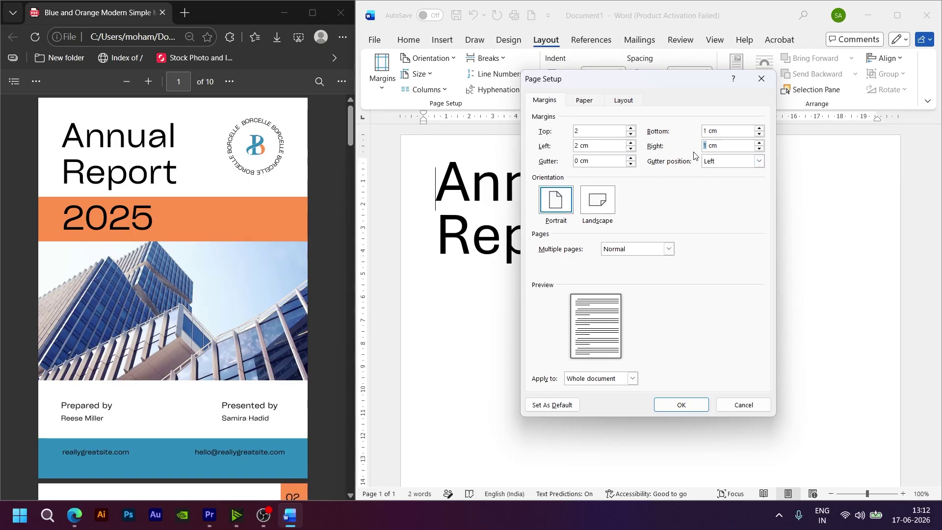
text(2)
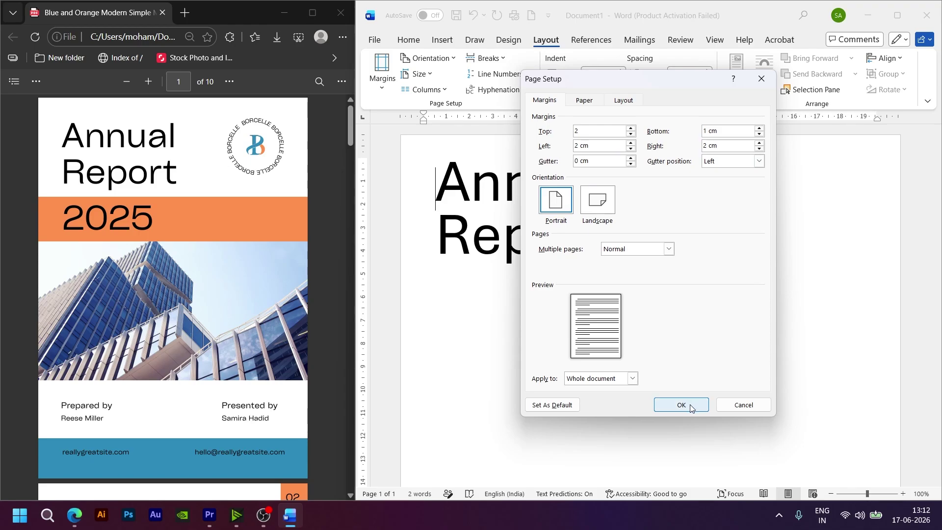
click(681, 405)
Step: Remove the leading spaces so 'Annual' and 'Report' start flush at the left margin
key(Return)
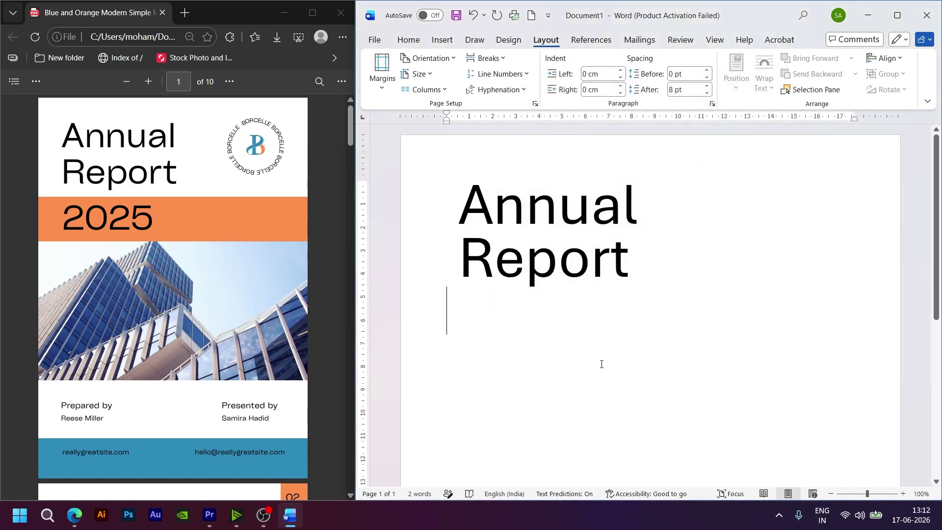
click(463, 213)
key(BackSpace)
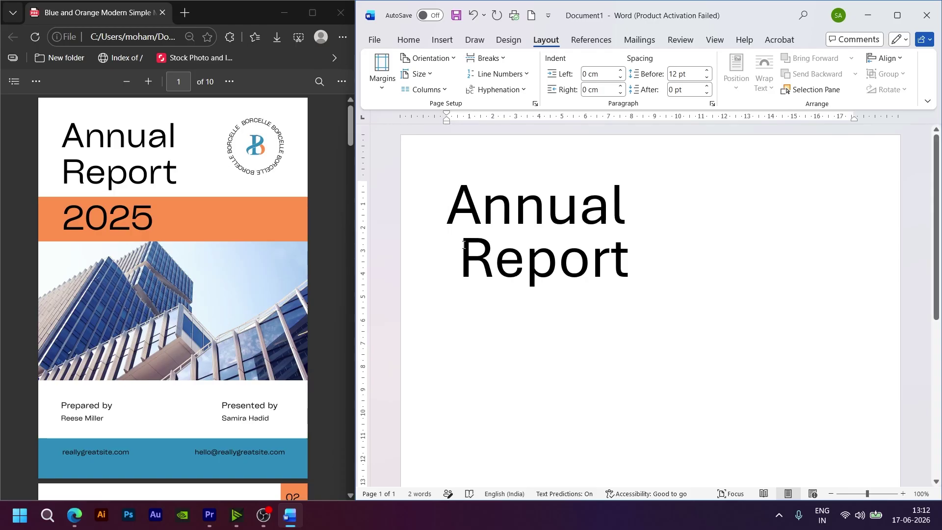
click(460, 260)
key(BackSpace)
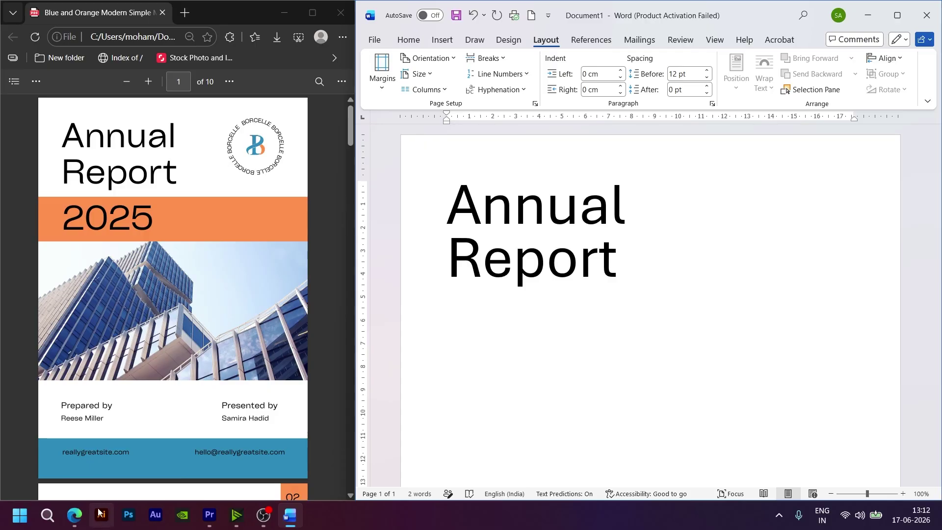
Step: In a new Edge tab, search for 'Circular Logo', then 'Circular Logo png'
mouse_move(69, 523)
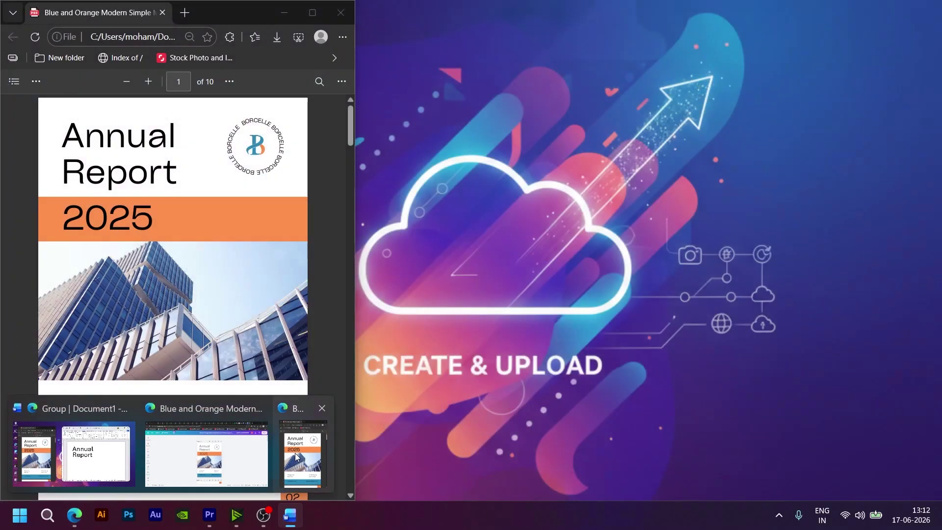
click(296, 456)
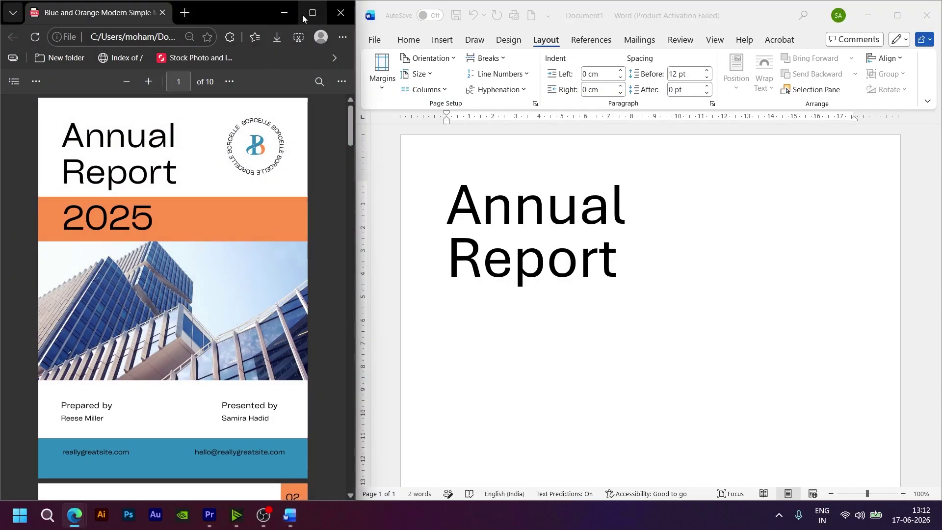
click(186, 12)
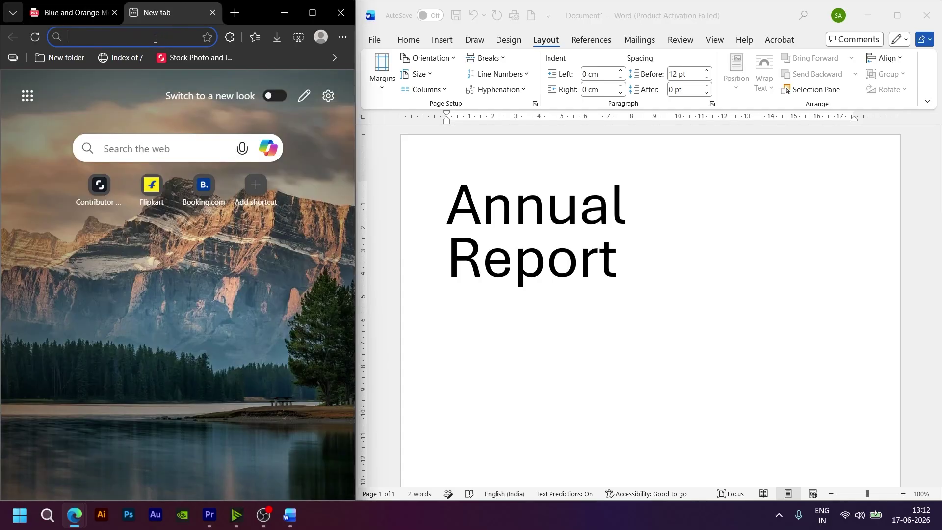
text(Cir)
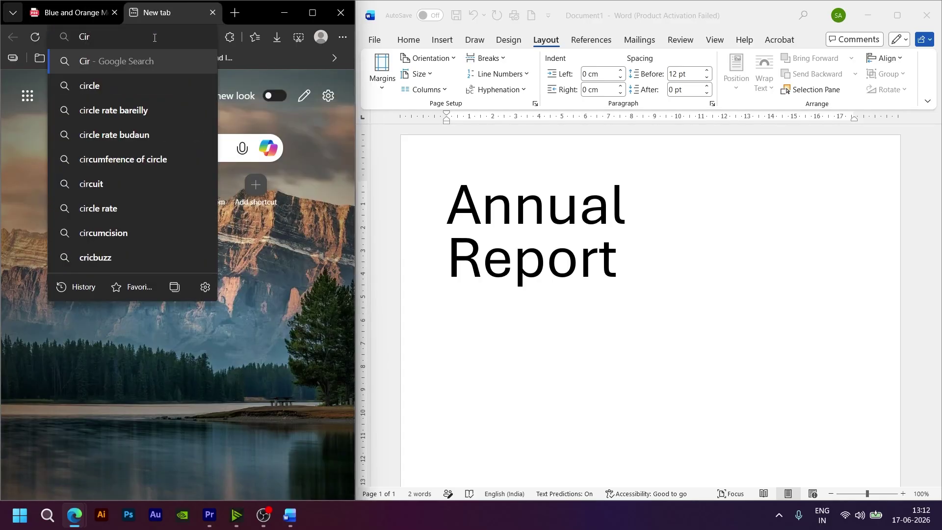
text(cular Logo)
key(Return)
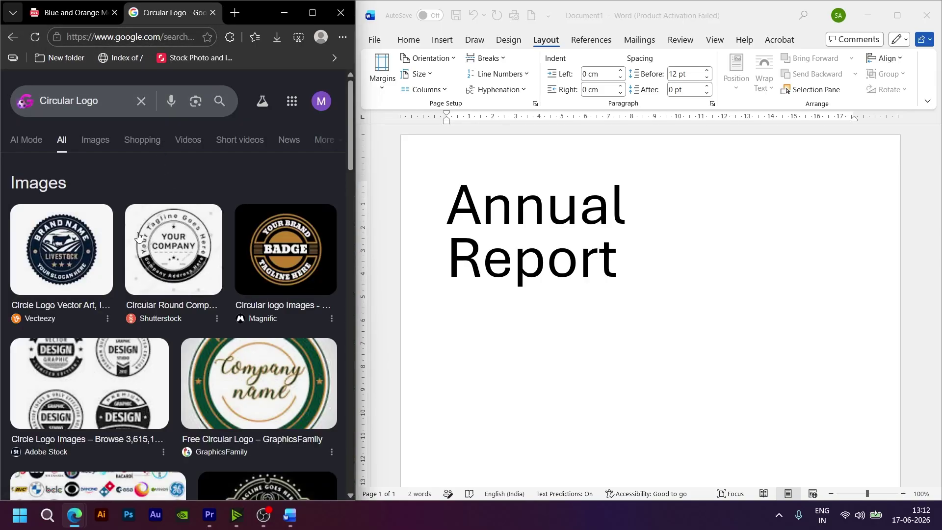
scroll(161, 251, down, 4)
scroll(161, 251, up, 4)
click(111, 104)
text(p)
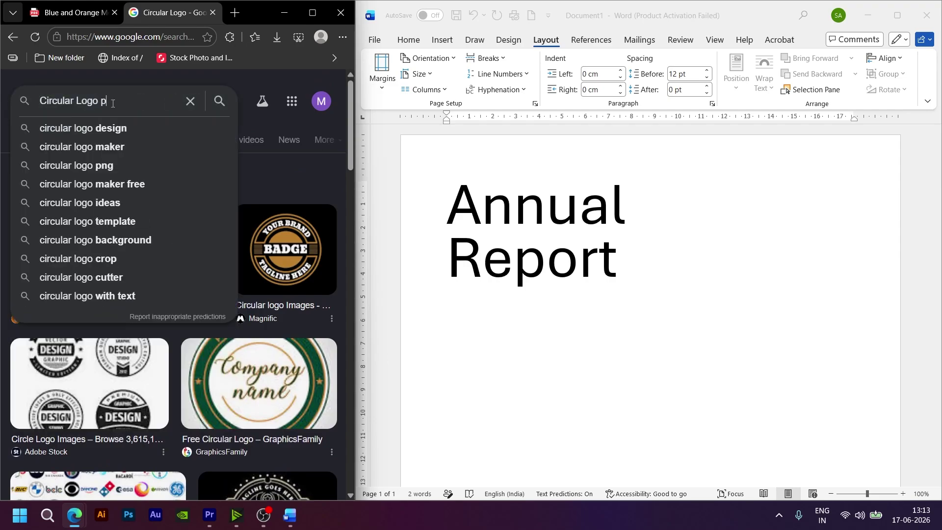
text(ng)
key(Return)
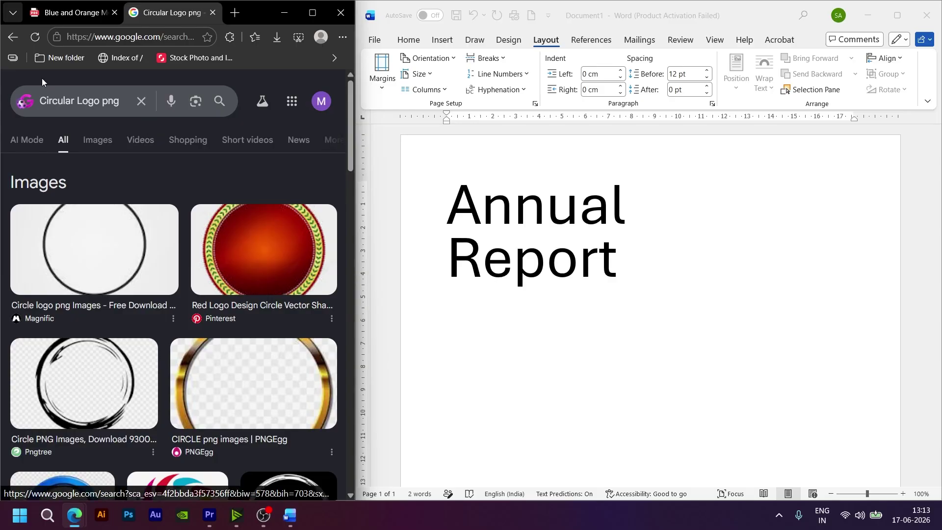
Step: Show image results for 'Circular Logo' and preview the round BRAND logo
key(alt+Left)
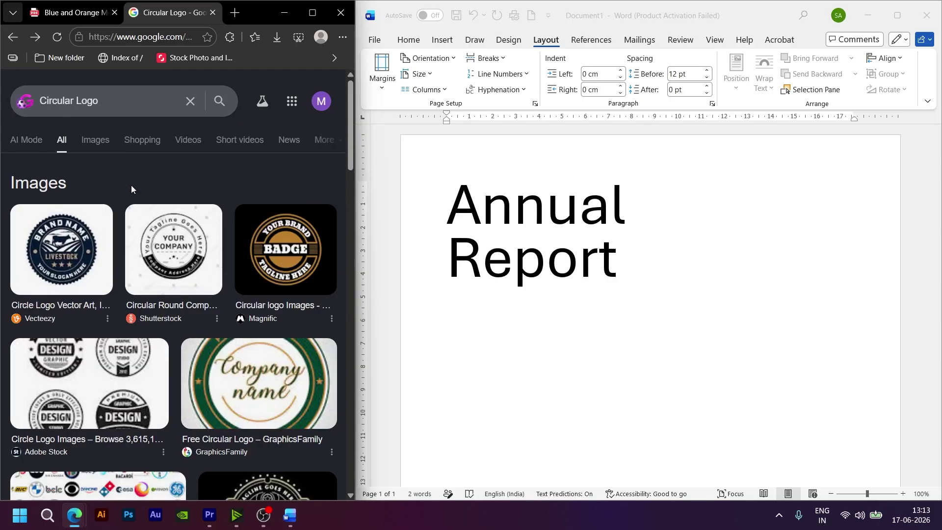
click(98, 147)
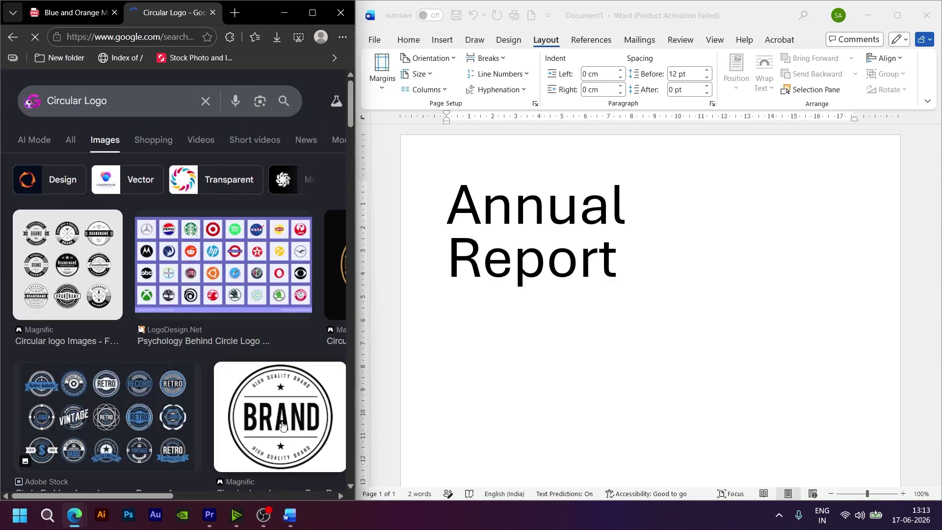
scroll(280, 401, down, 2)
scroll(280, 401, down, 2)
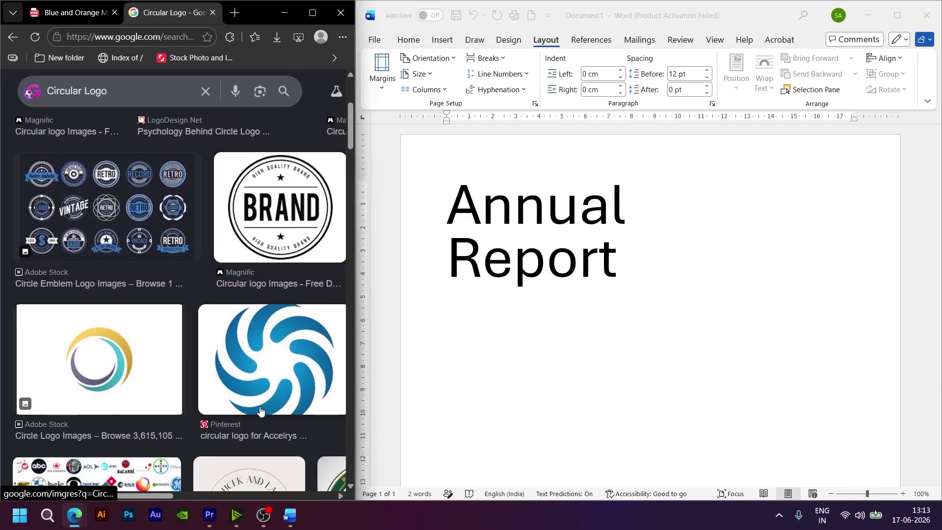
click(275, 215)
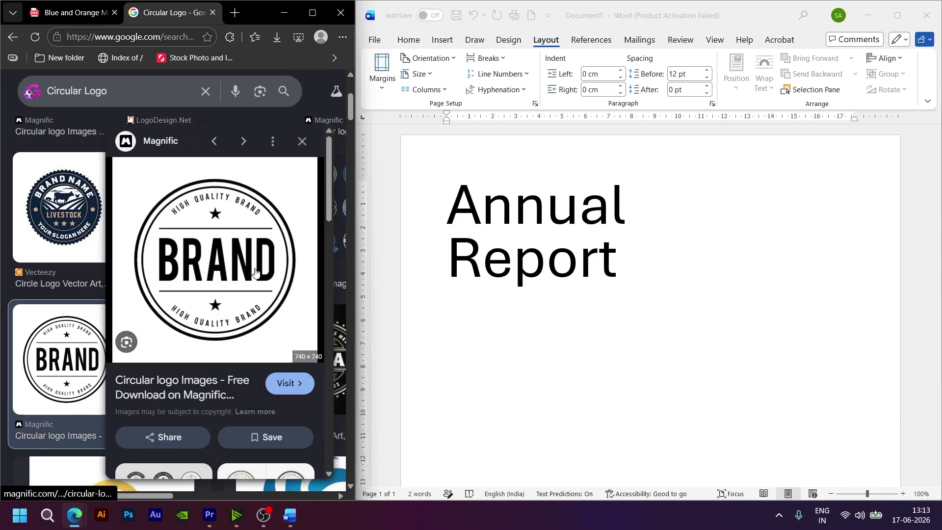
Step: Copy the BRAND logo image from Edge and paste it on a new line after 'Report'
right_click(216, 276)
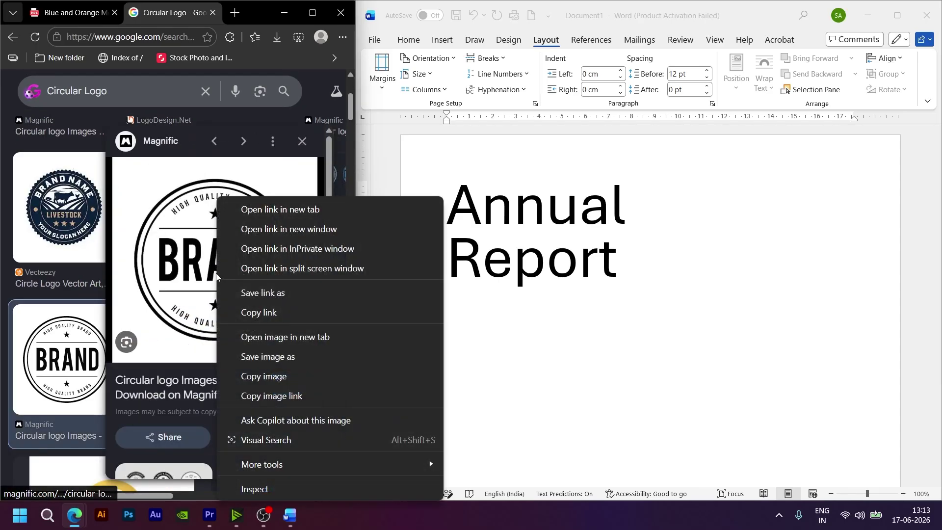
click(257, 377)
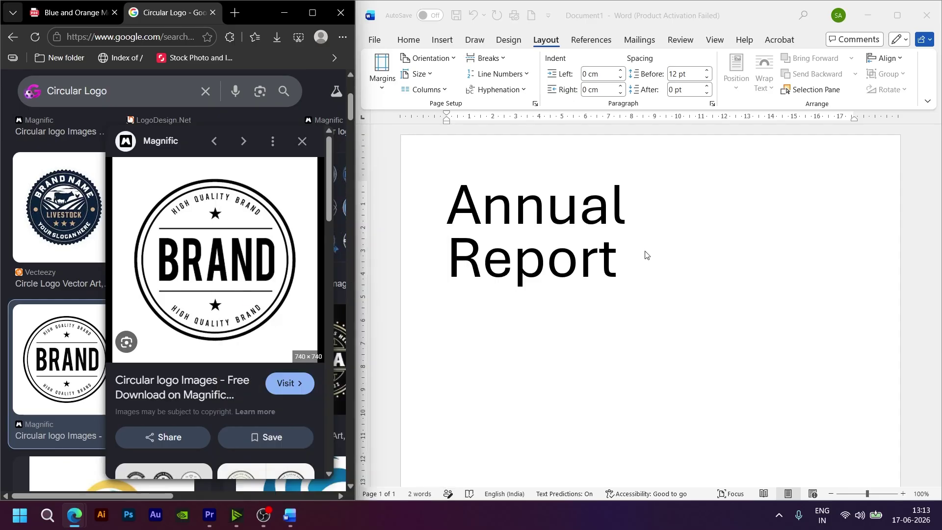
click(678, 214)
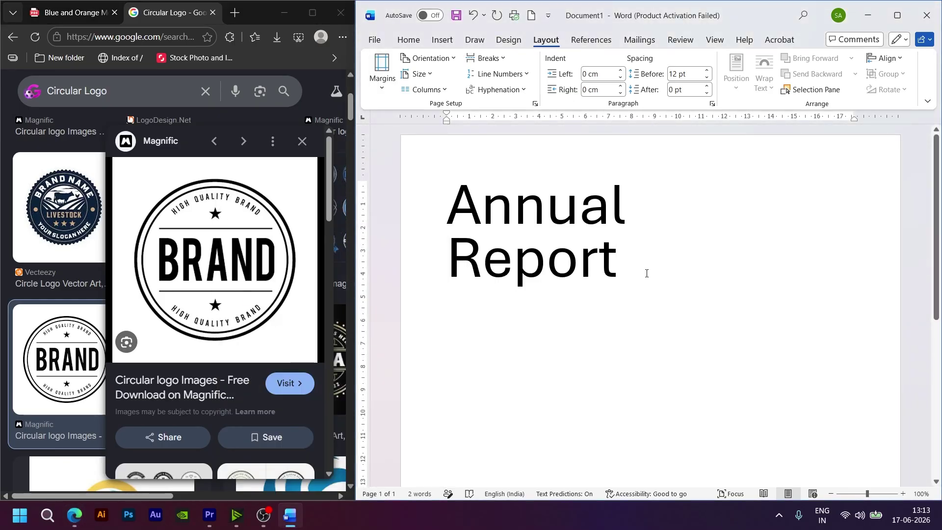
key(Return)
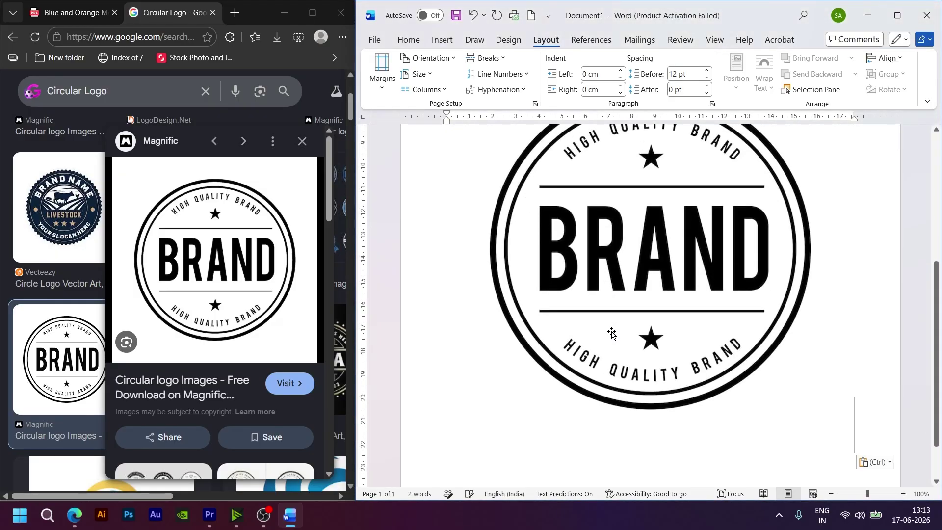
click(614, 328)
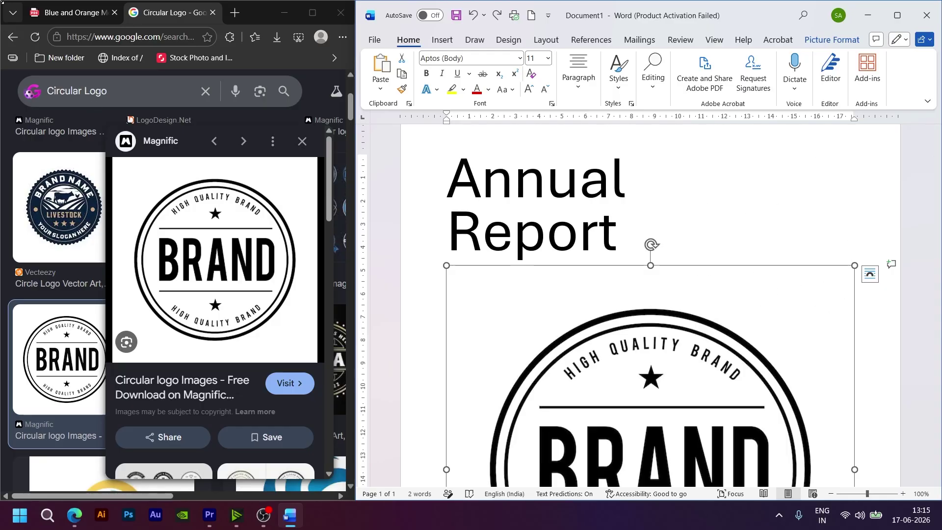
click(74, 12)
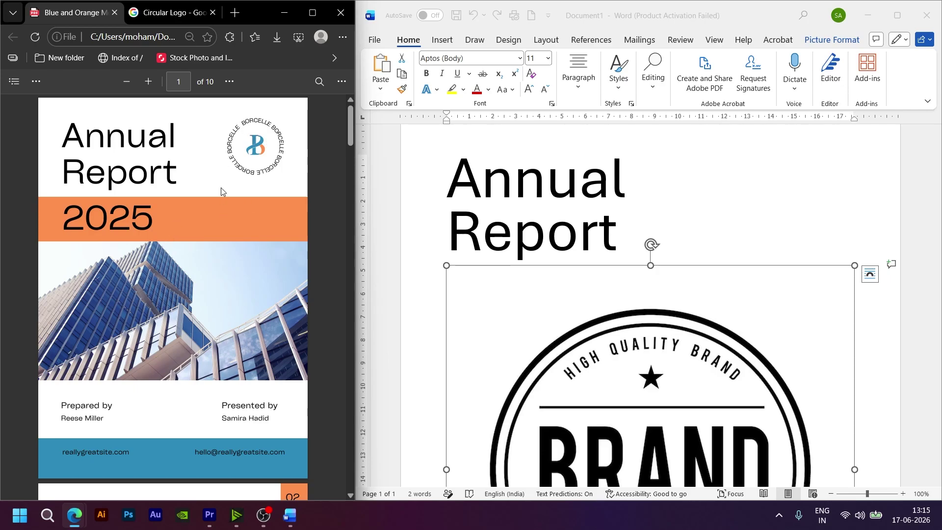
scroll(786, 326, down, 5)
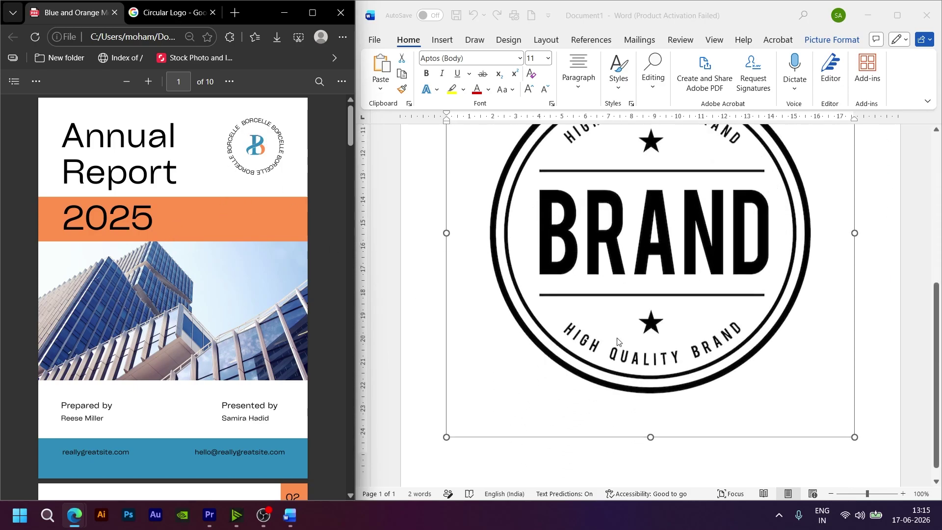
Step: Shrink the BRAND logo proportionally, undoing the distortion, and move it up beside 'Annual'
scroll(760, 236, up, 5)
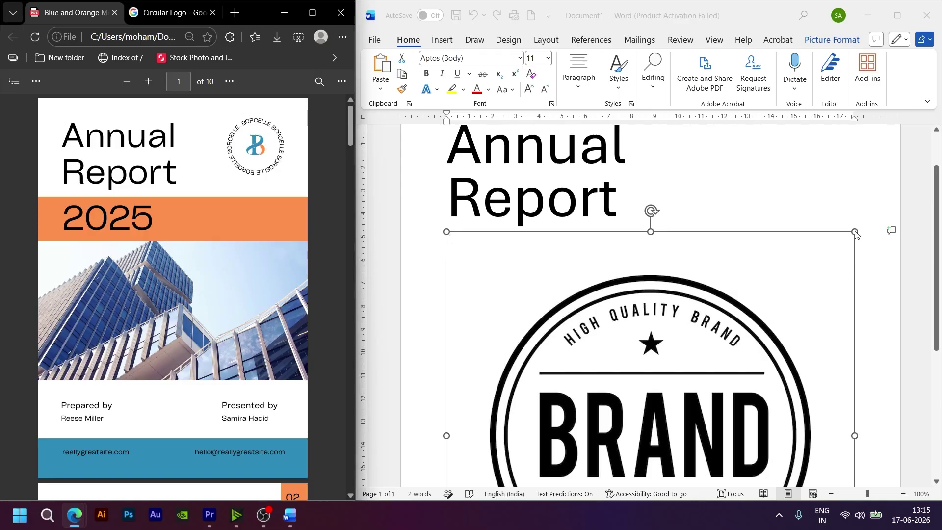
scroll(852, 358, down, 4)
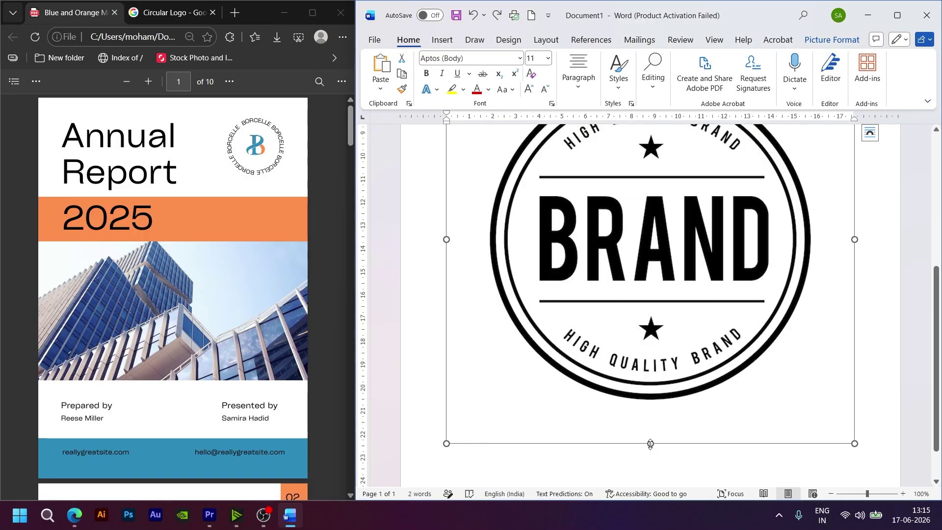
drag(651, 444, 631, 257)
scroll(692, 342, up, 3)
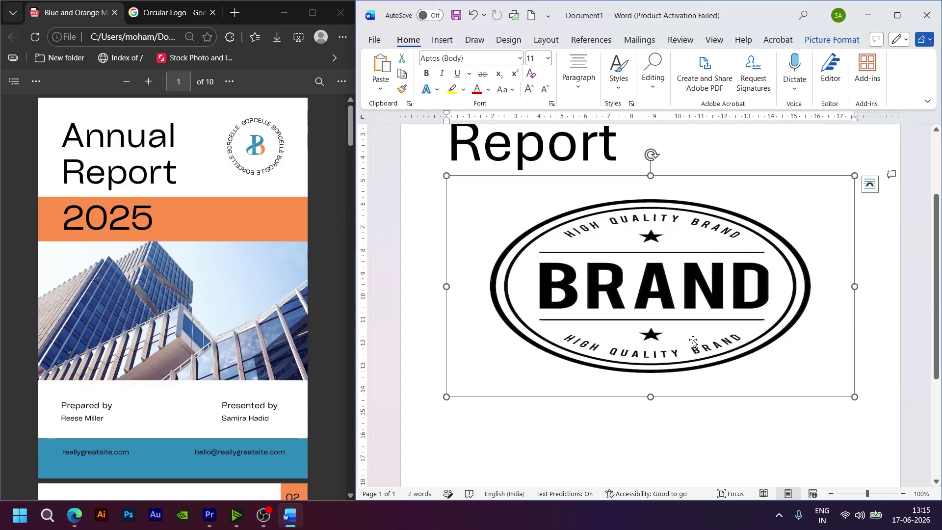
key(ctrl+z)
scroll(695, 334, down, 3)
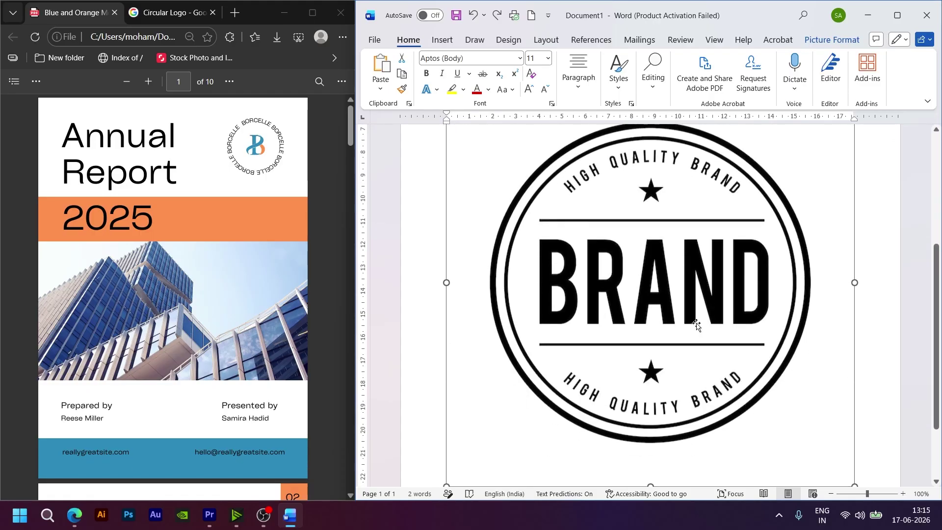
scroll(695, 325, down, 2)
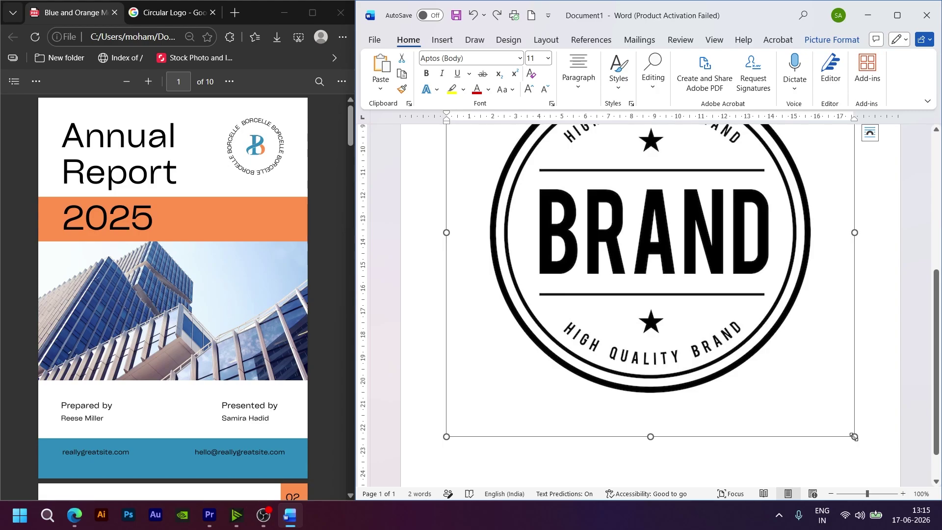
drag(854, 436, 616, 210)
scroll(757, 343, up, 5)
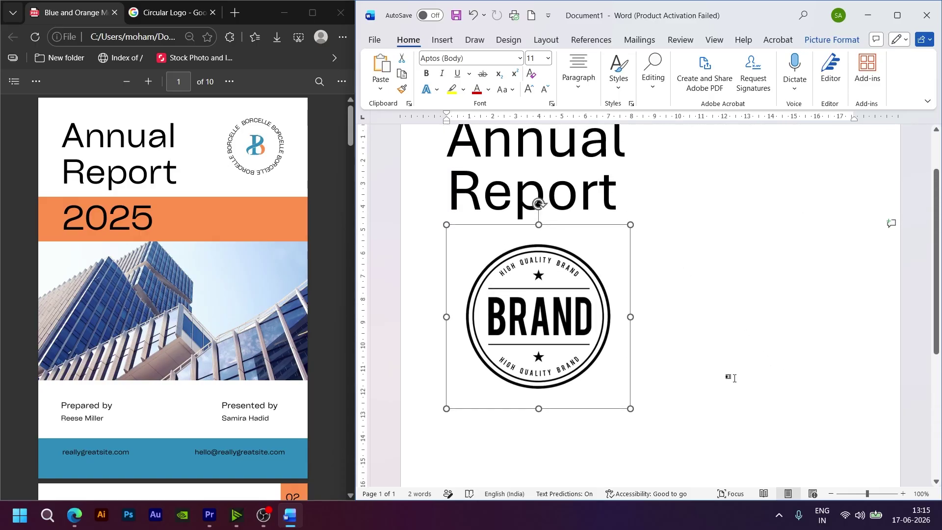
drag(631, 408, 570, 332)
scroll(599, 340, up, 3)
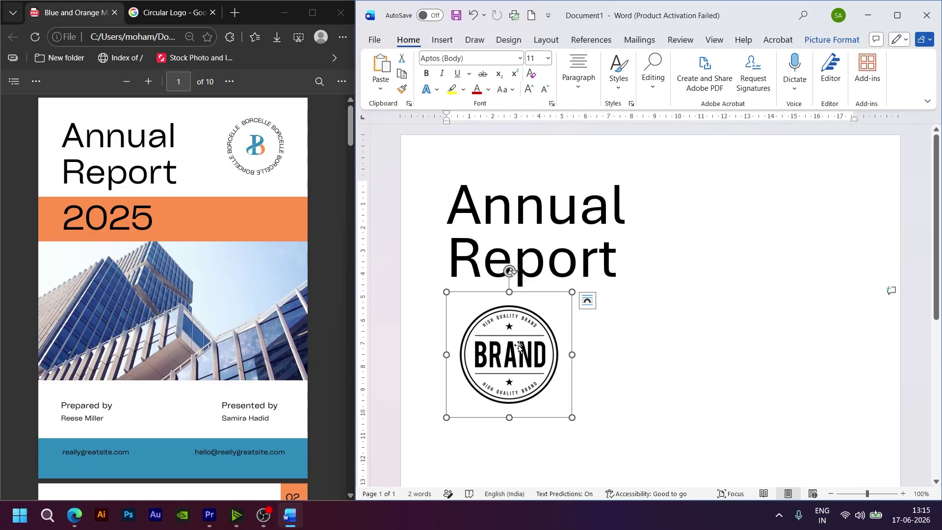
drag(519, 346, 738, 219)
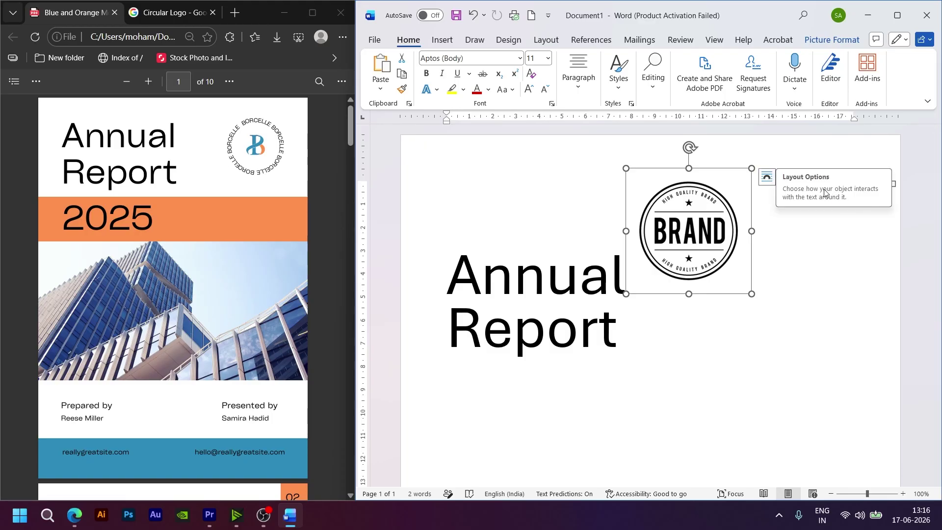
Step: Set the BRAND logo's text wrapping to Behind Text
click(767, 178)
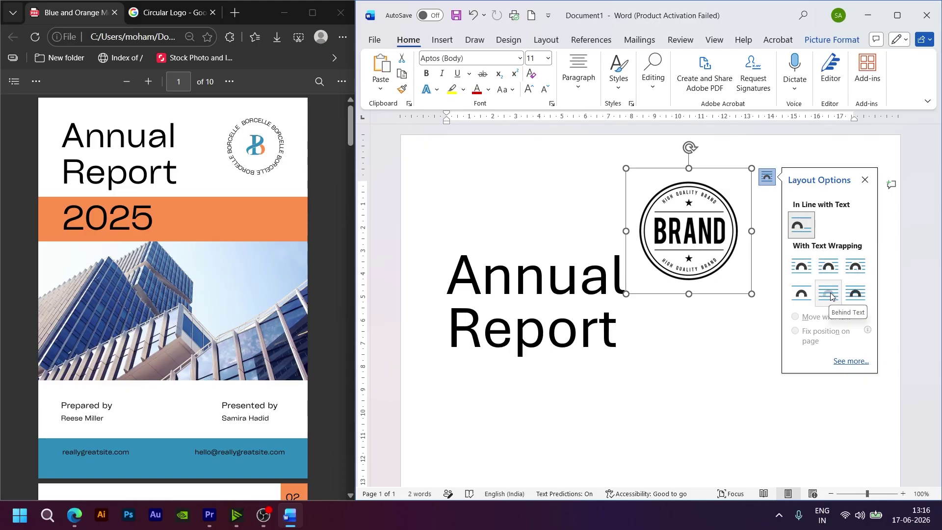
click(829, 293)
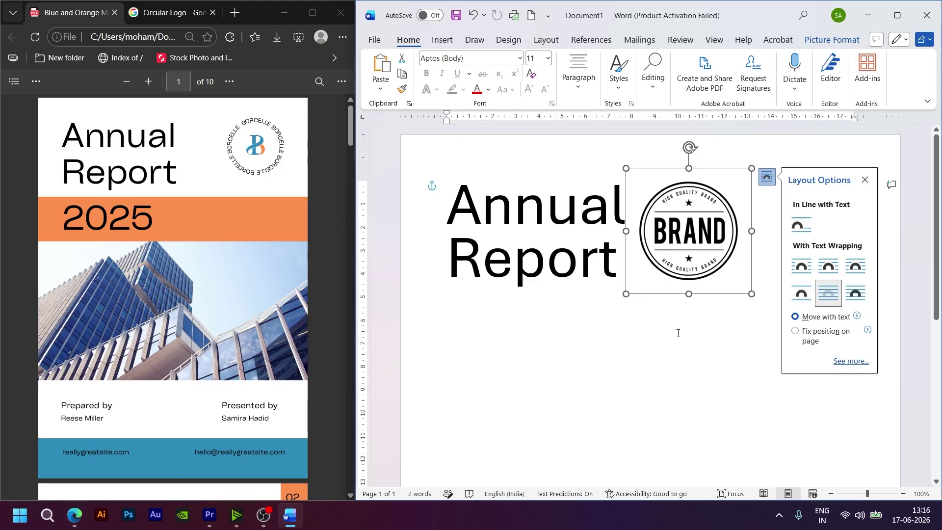
click(685, 348)
Step: Position the logo at the page's top right, level with the Annual Report title
click(692, 245)
drag(692, 246, 765, 242)
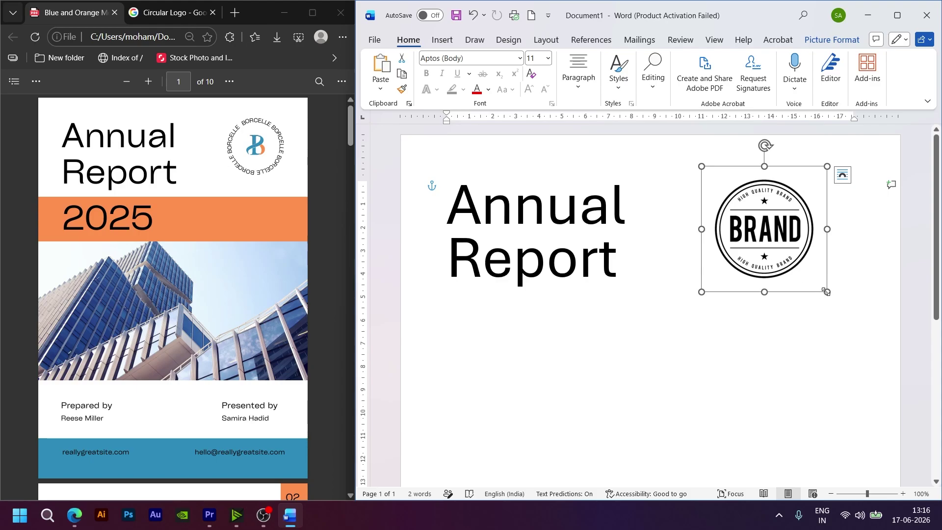
drag(826, 292, 808, 273)
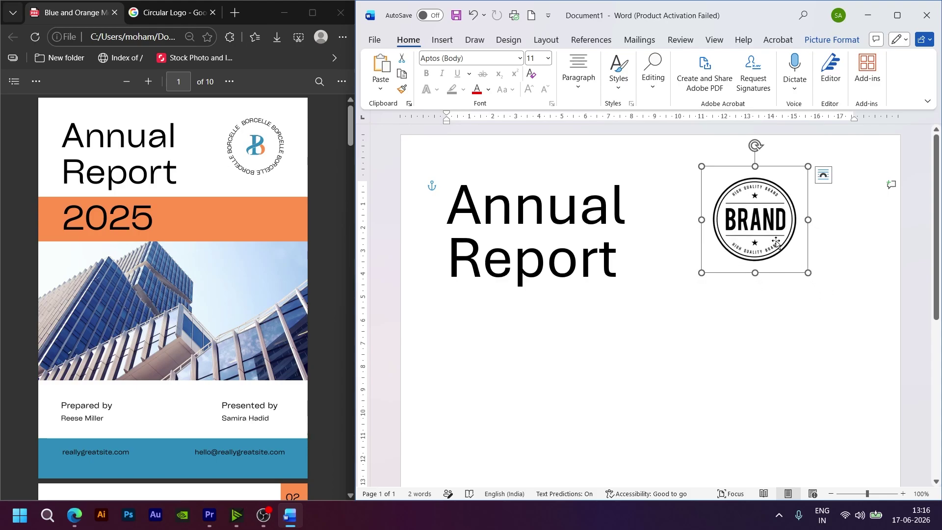
key(ctrl+z)
drag(757, 231, 757, 230)
click(686, 294)
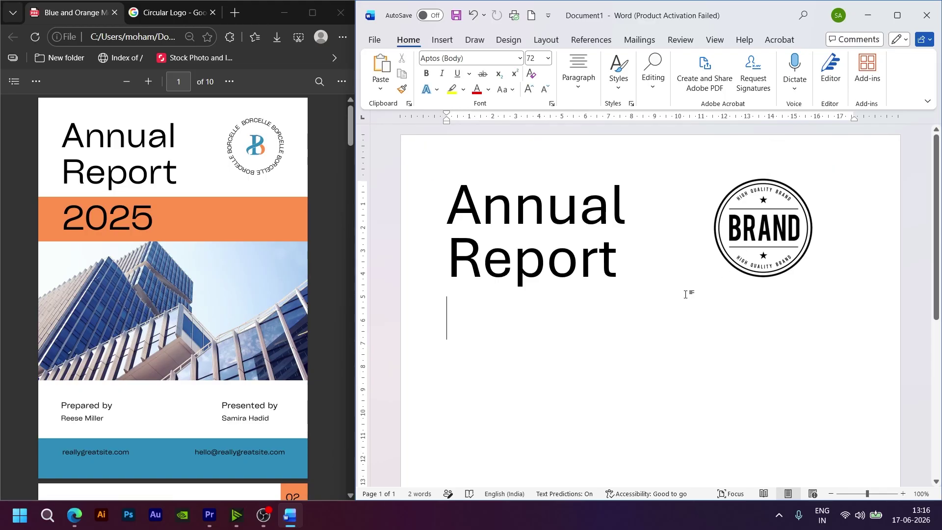
Step: Type 2025 below the title and give that line yellow paragraph shading
scroll(682, 293, down, 2)
scroll(680, 292, down, 1)
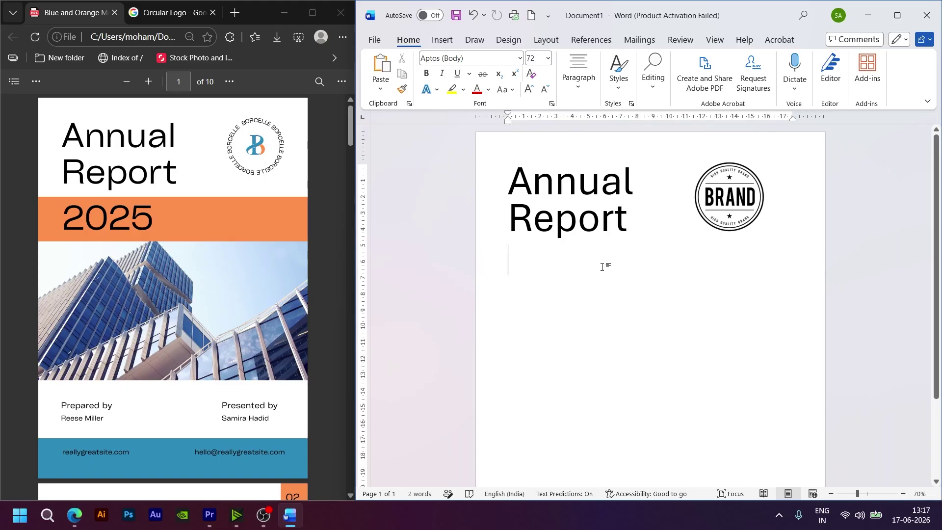
text(202)
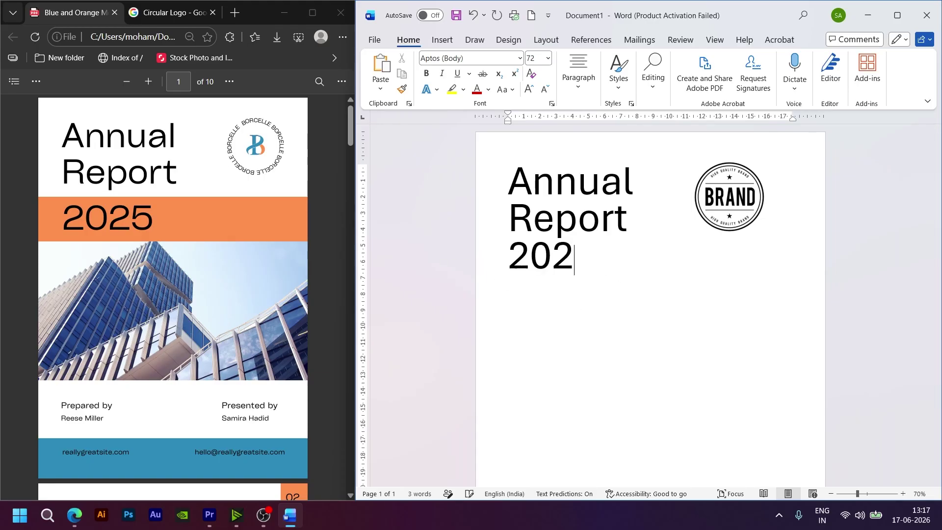
text(5)
drag(606, 256, 499, 246)
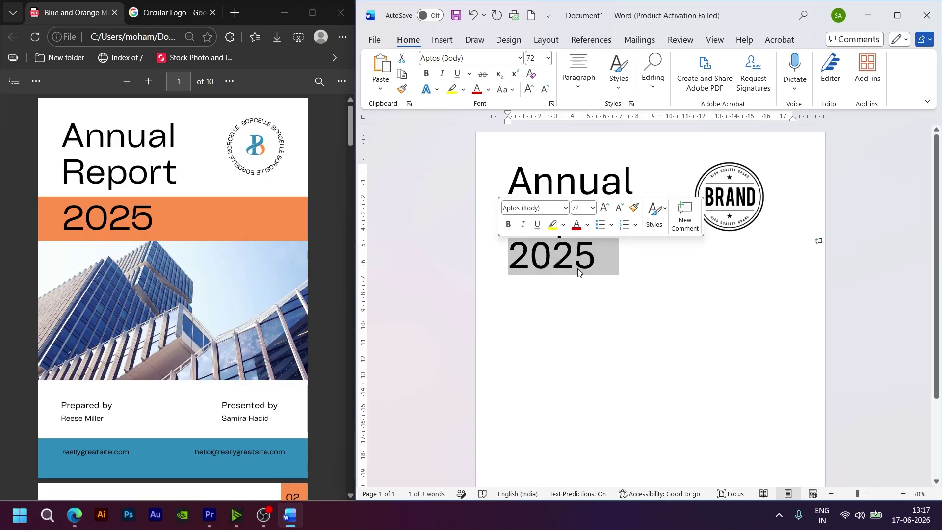
click(619, 89)
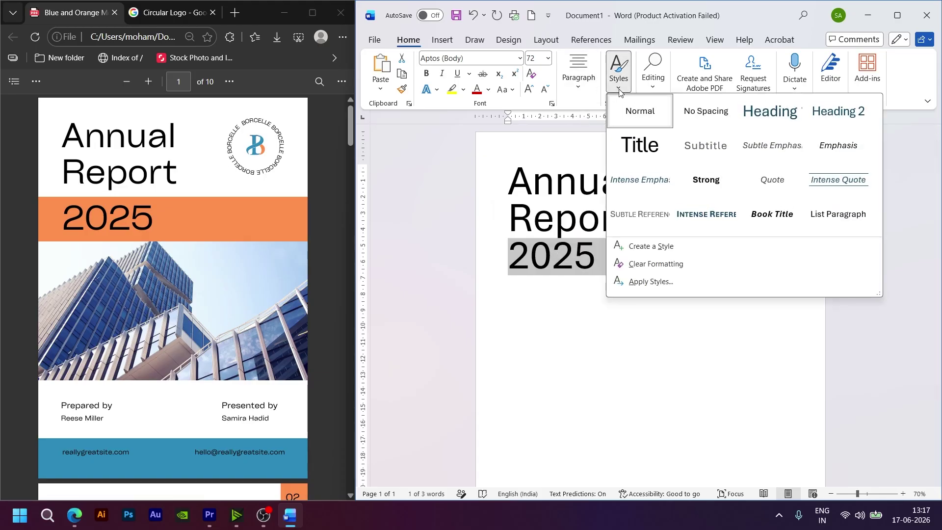
click(581, 90)
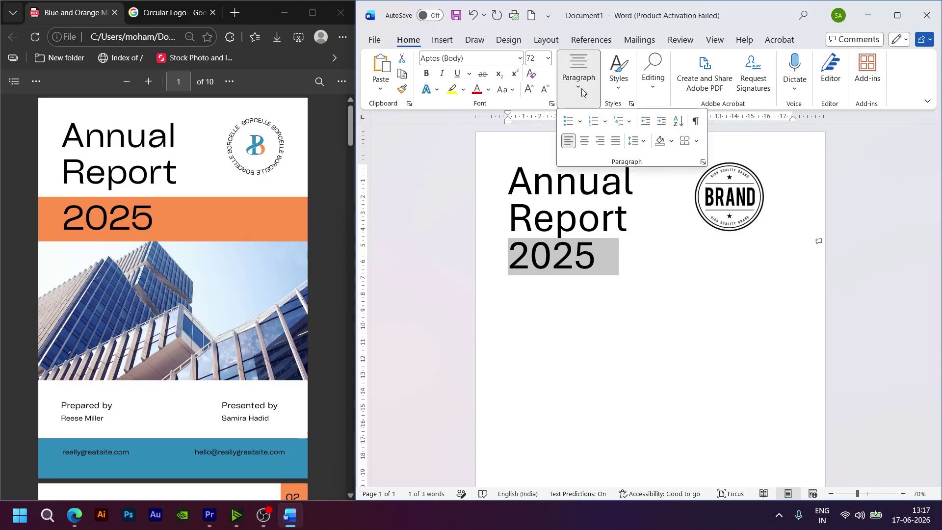
click(671, 141)
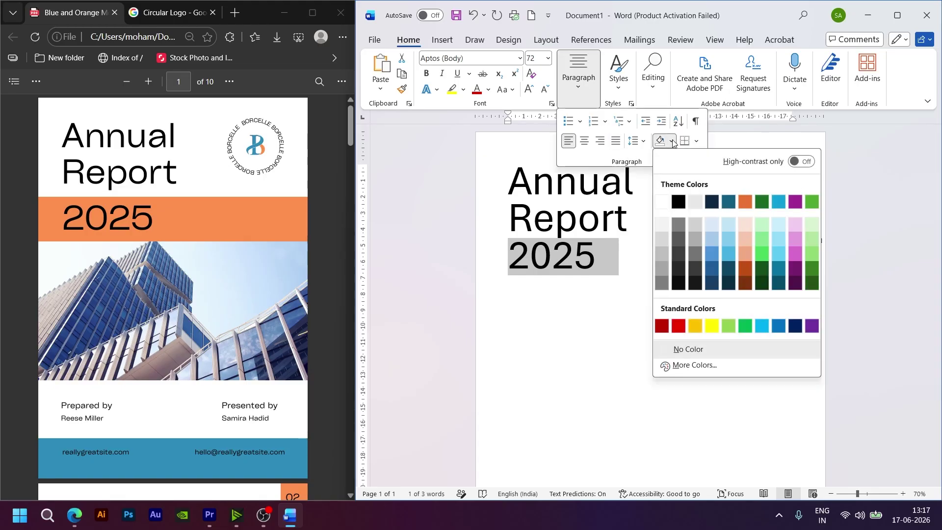
click(696, 326)
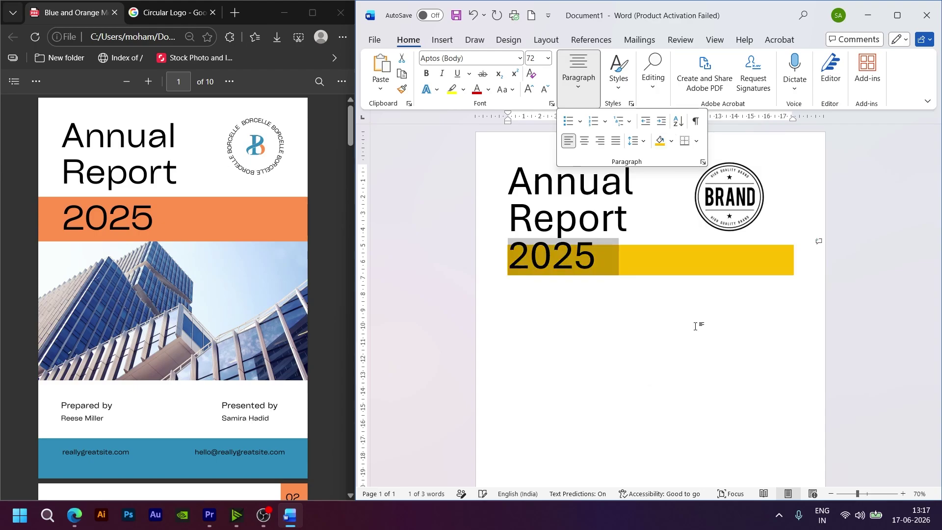
click(554, 351)
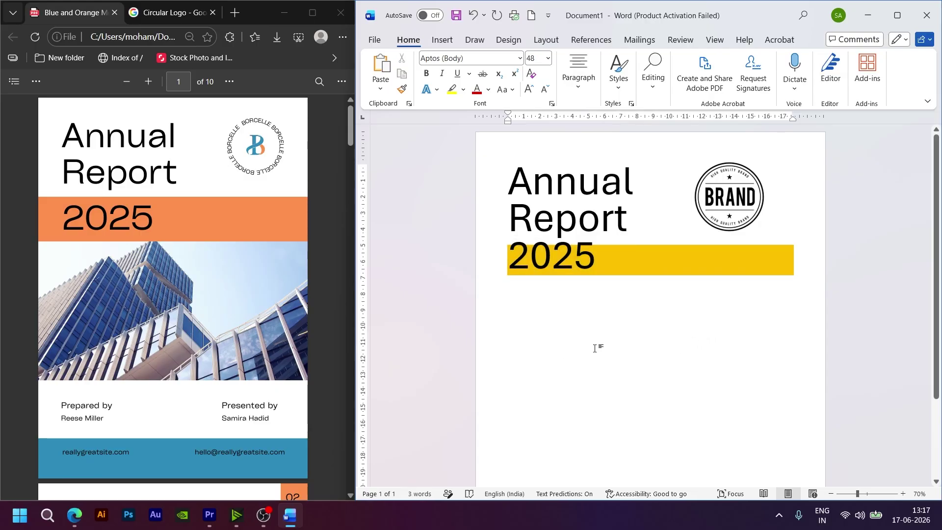
Step: Select the shaded 2025 line and delete it
click(666, 258)
click(624, 325)
drag(595, 254, 509, 261)
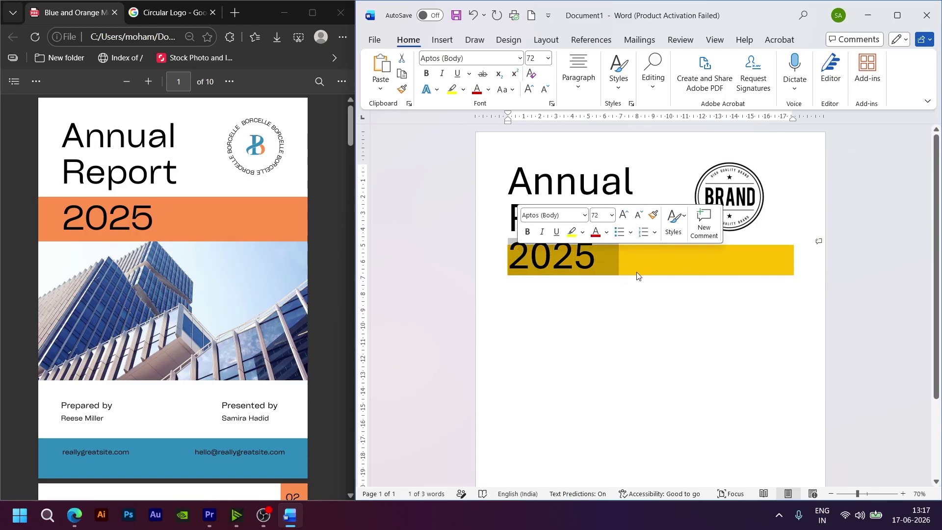
key(BackSpace)
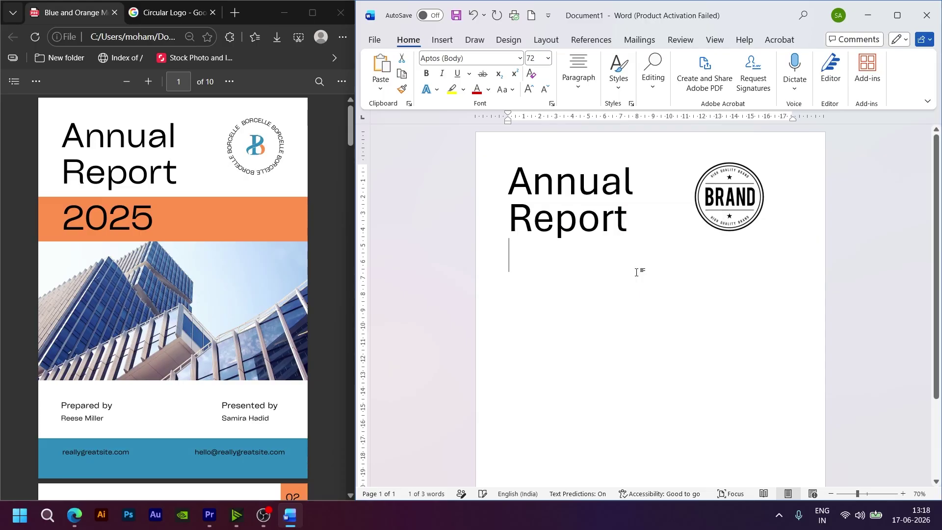
Step: Insert a 1×1 table below the title and type 2025 in its cell
click(445, 42)
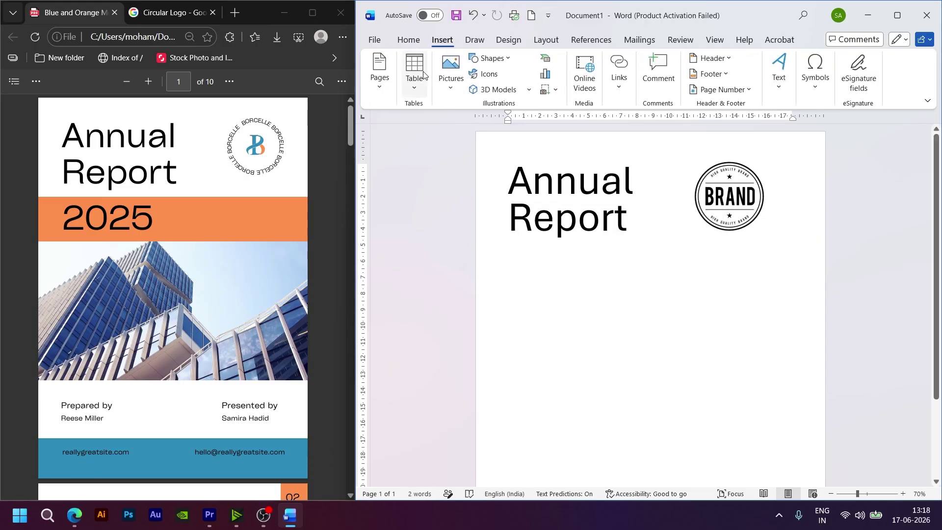
click(414, 71)
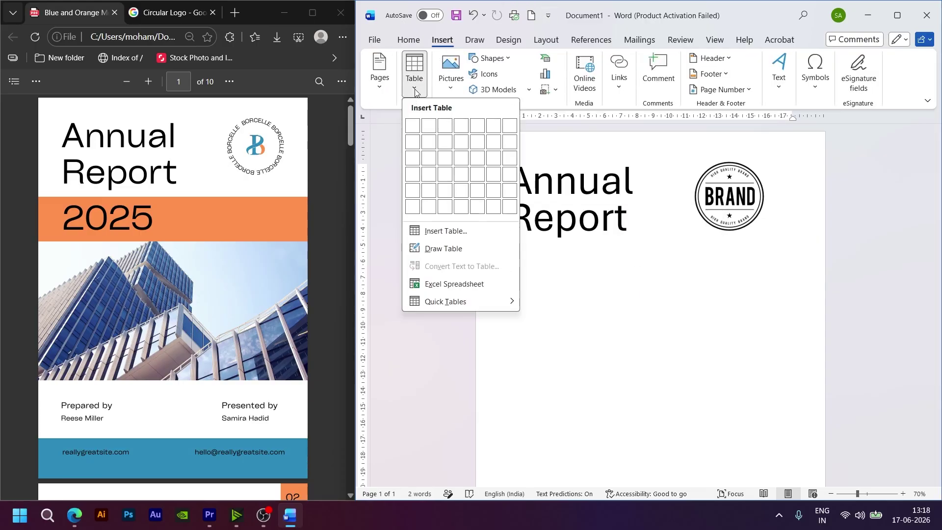
click(414, 129)
text(2)
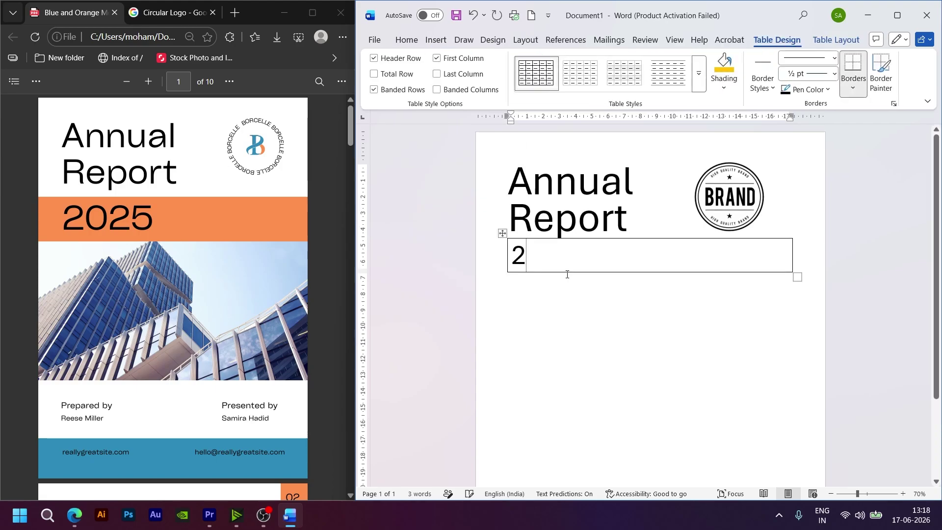
text(025)
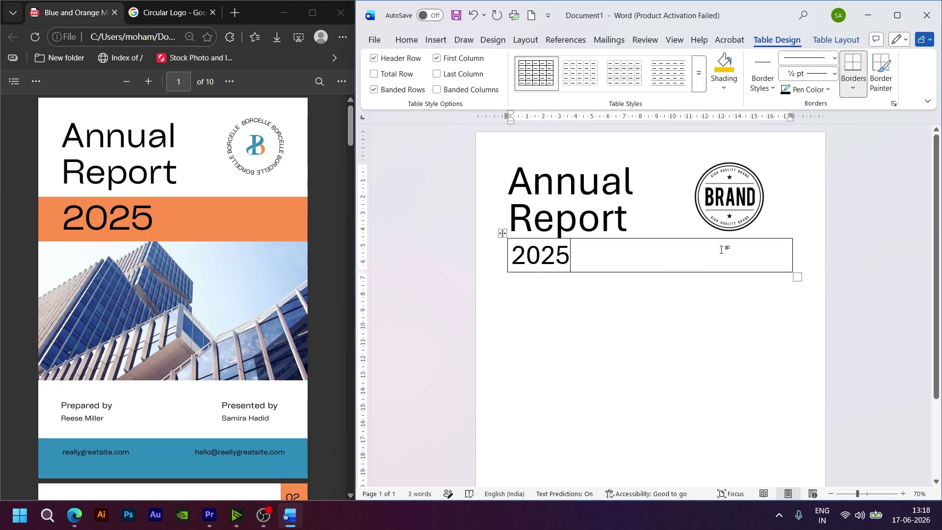
Step: Set the 2025 text in the cell to font size 72
click(407, 40)
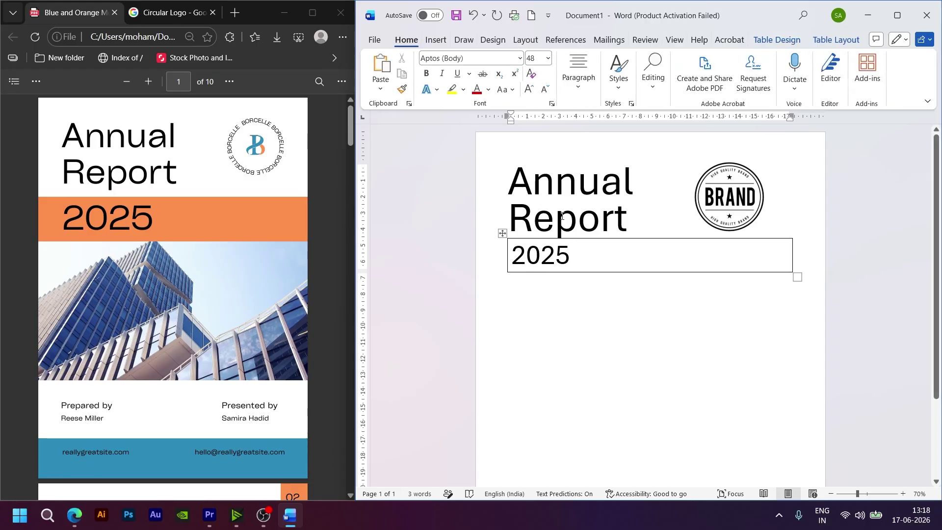
click(576, 186)
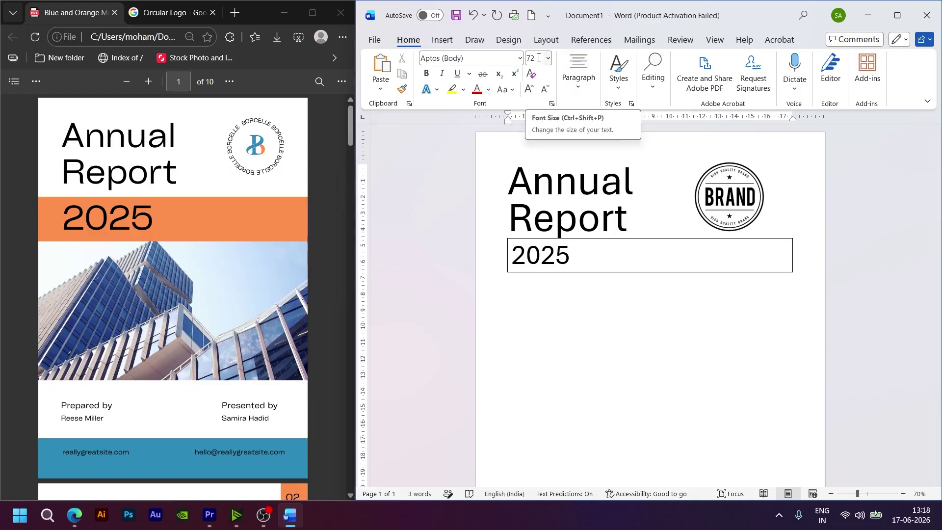
click(555, 255)
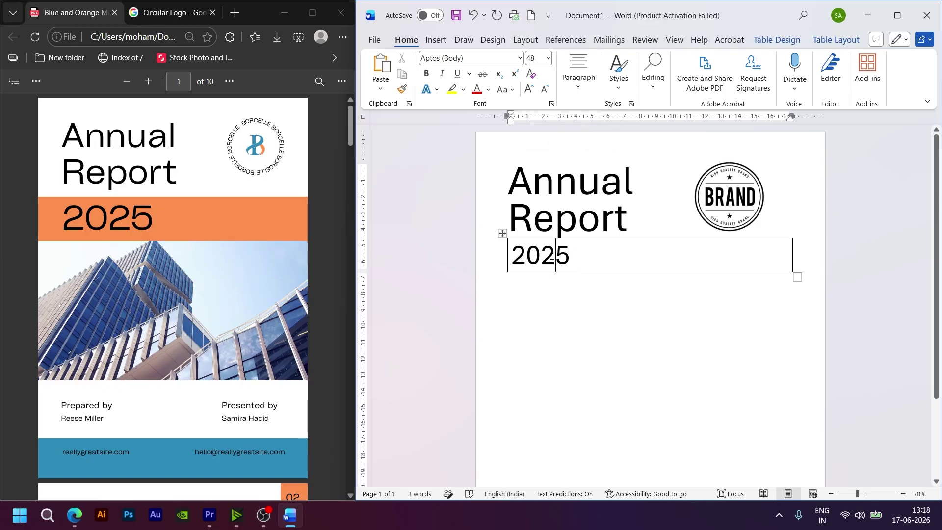
drag(571, 255, 512, 256)
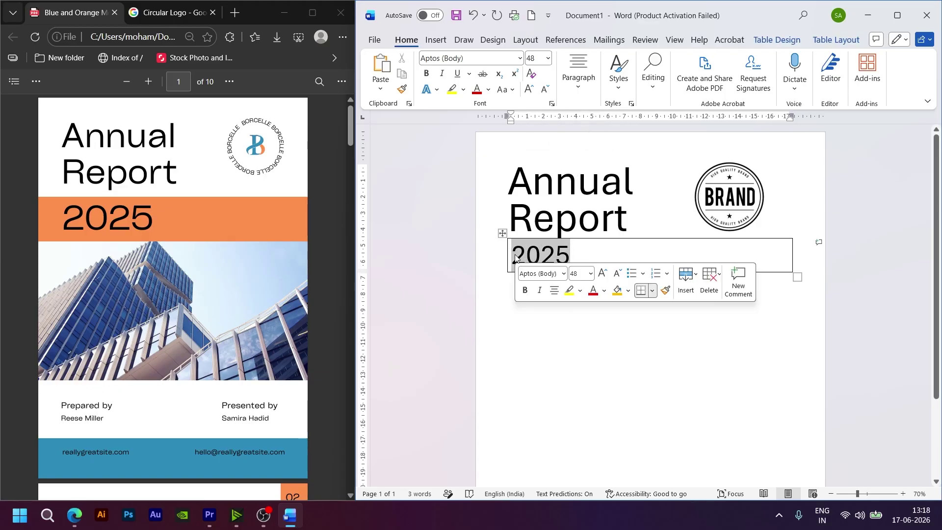
click(535, 59)
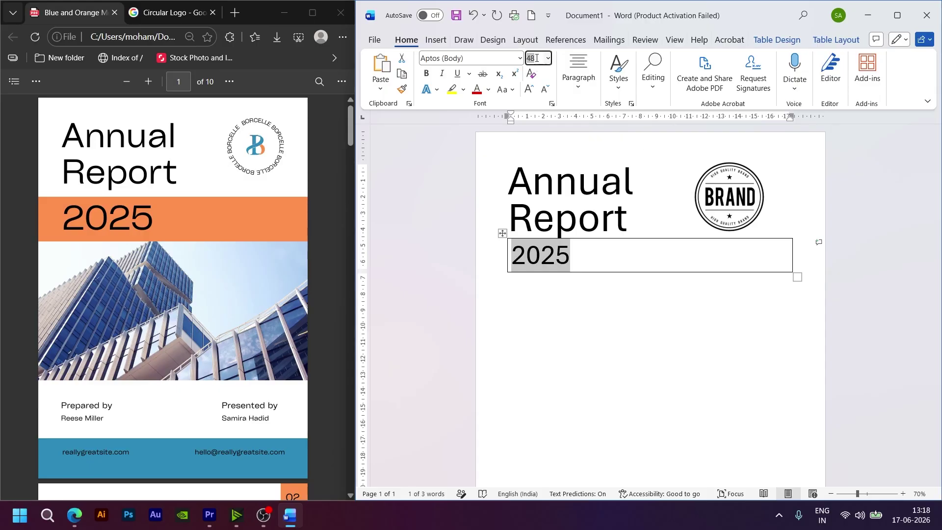
text(7)
key(Return)
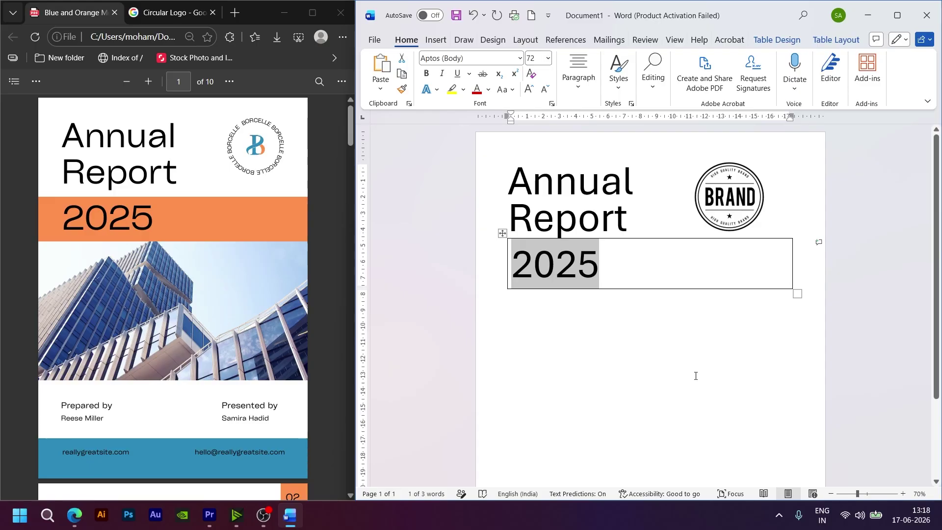
click(623, 272)
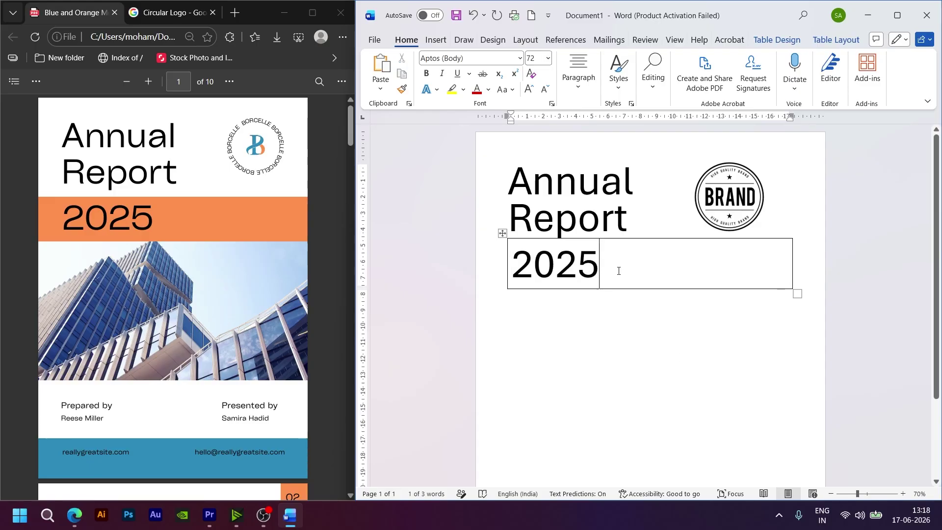
Step: Shade the 2025 cell with an orange from More Colors' Standard palette
drag(604, 268, 523, 256)
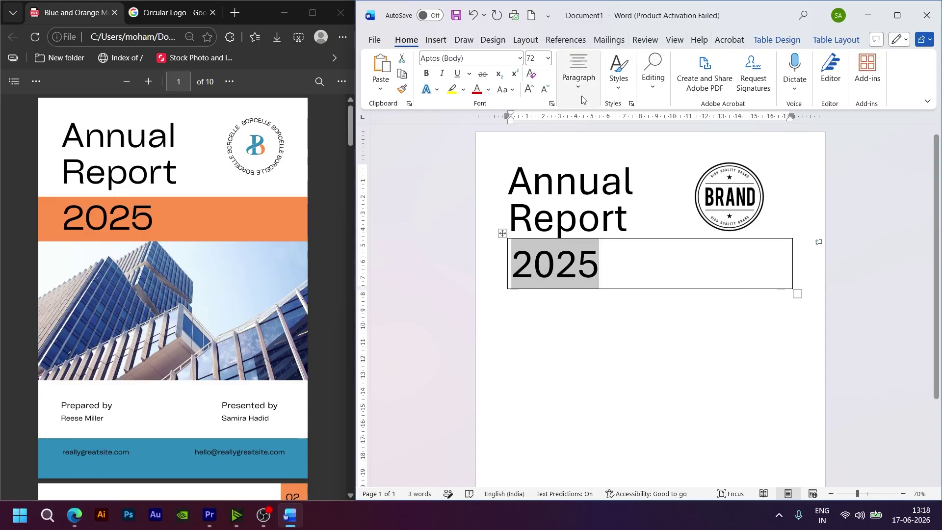
click(579, 83)
click(643, 142)
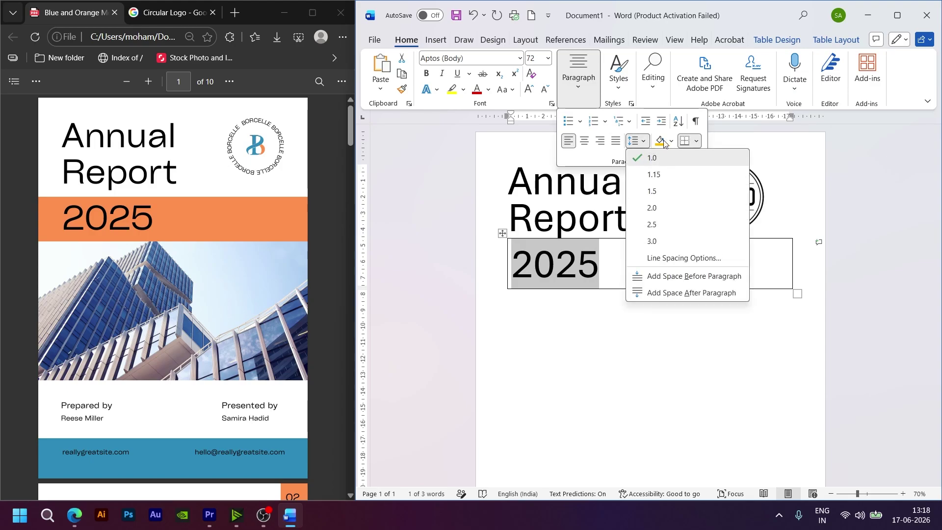
click(660, 142)
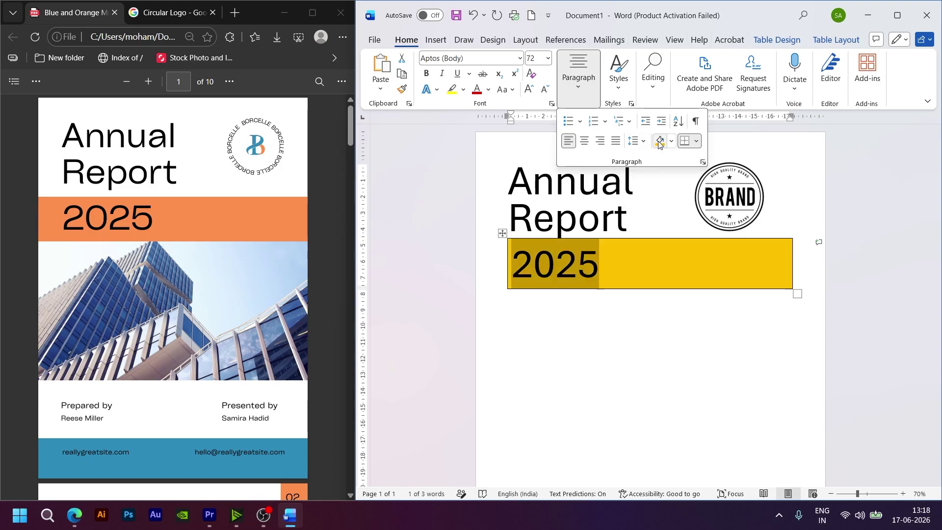
click(671, 142)
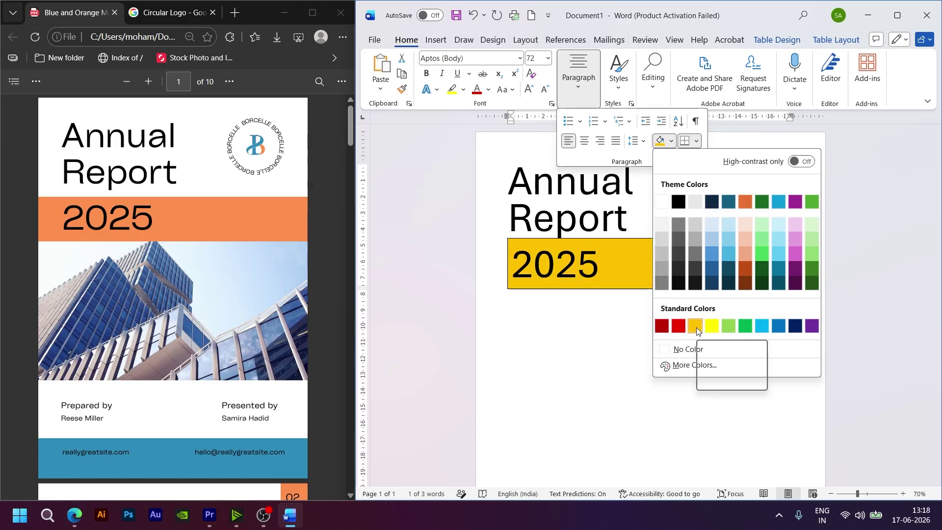
click(694, 366)
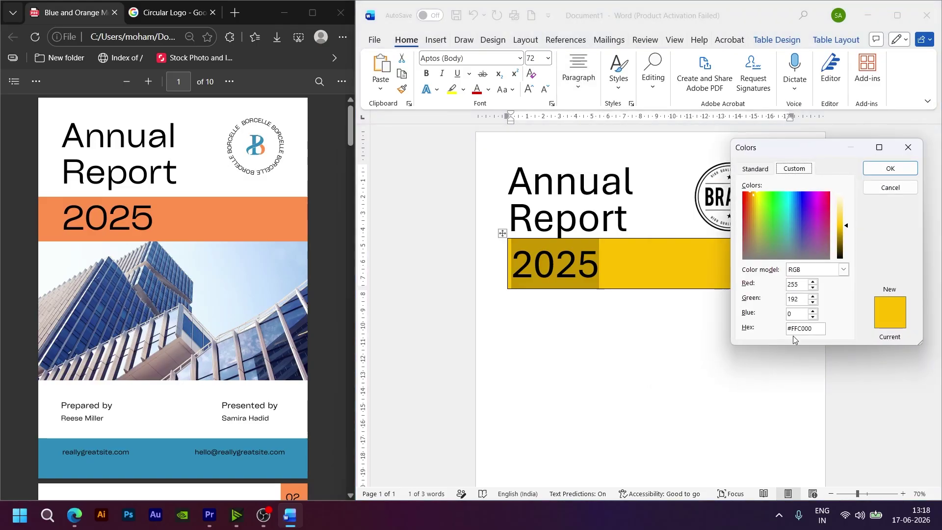
click(754, 171)
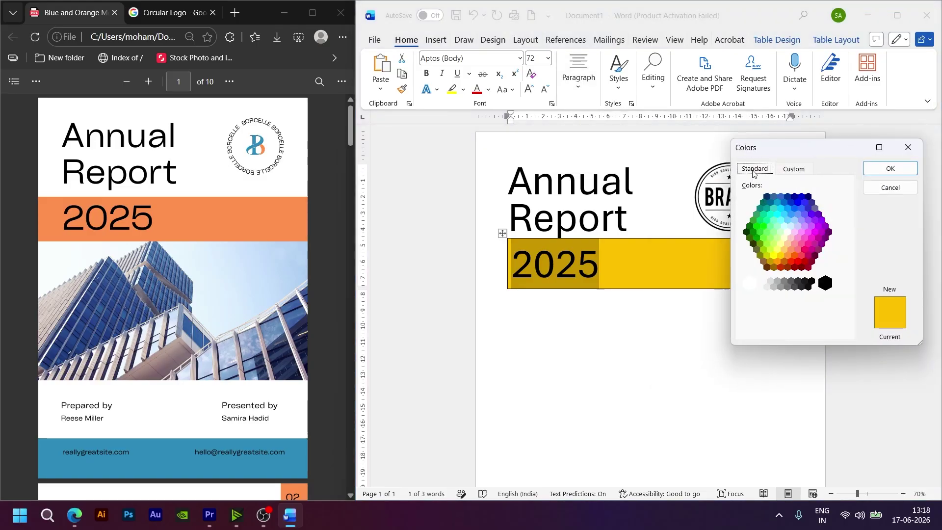
click(788, 255)
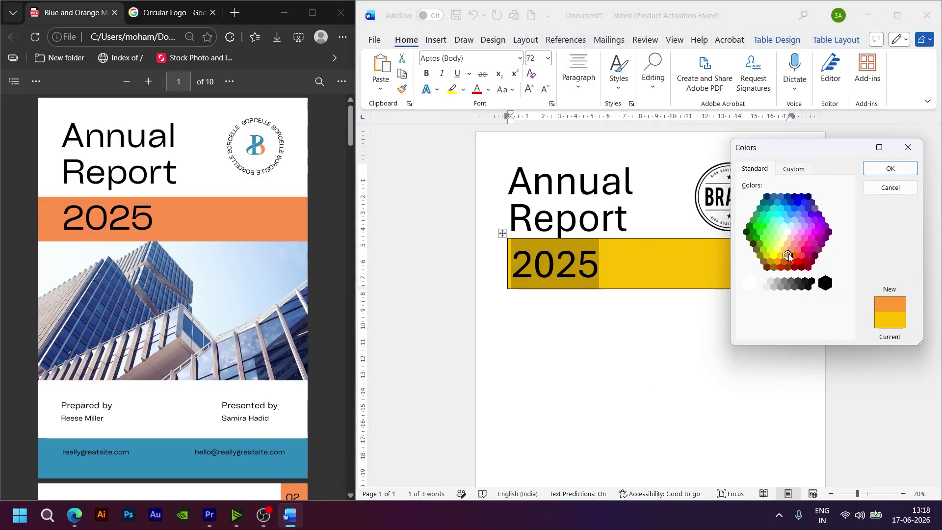
click(890, 169)
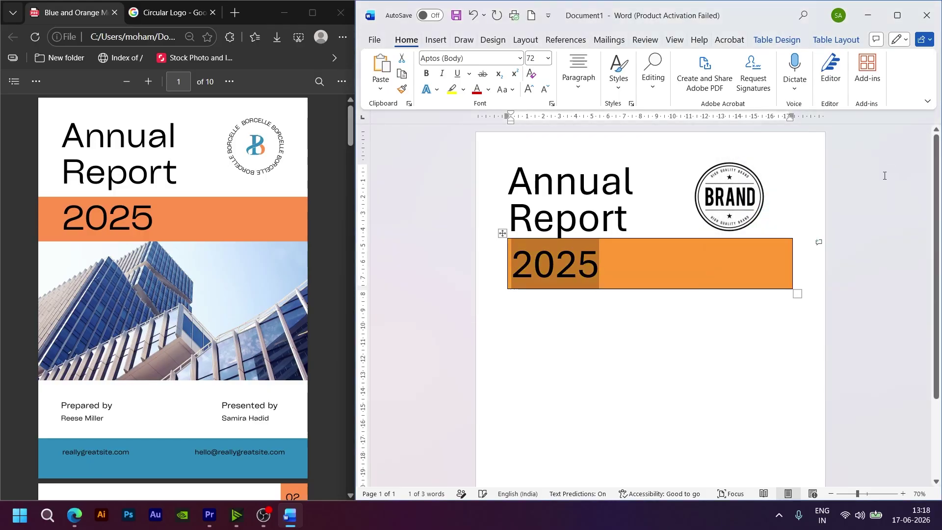
Step: Reselect and deselect the 2025 text to check the orange band
click(592, 348)
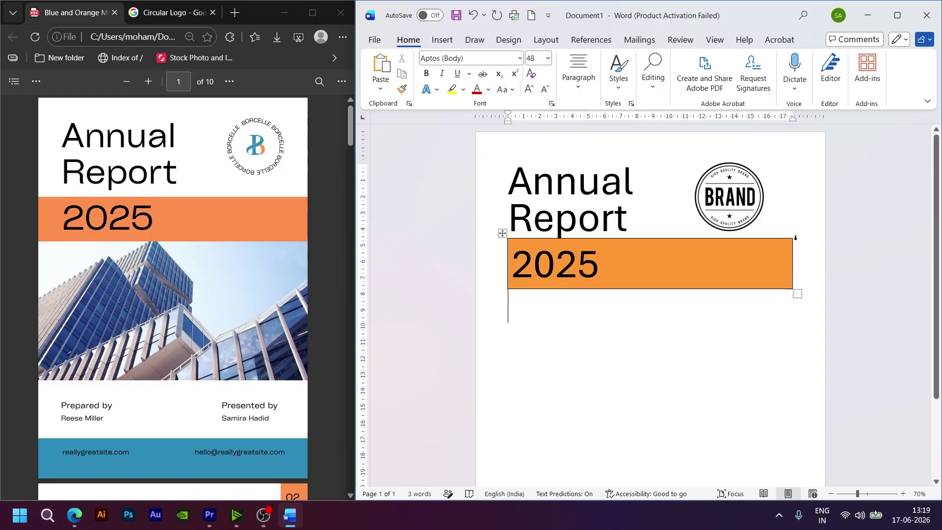
click(632, 256)
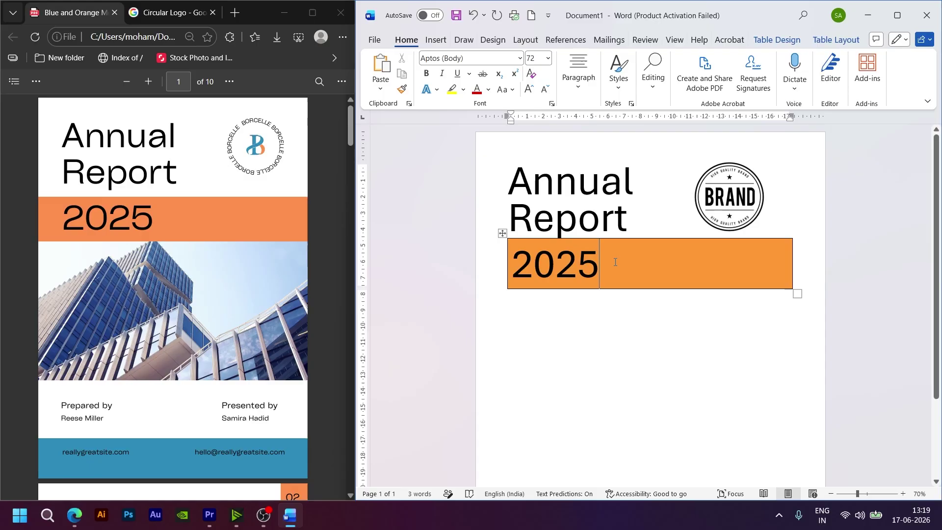
drag(607, 262, 517, 249)
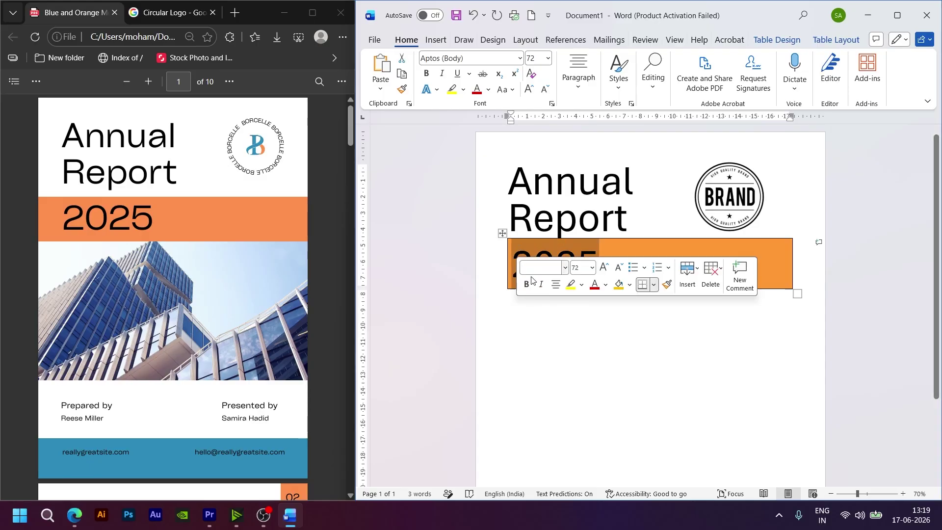
click(574, 366)
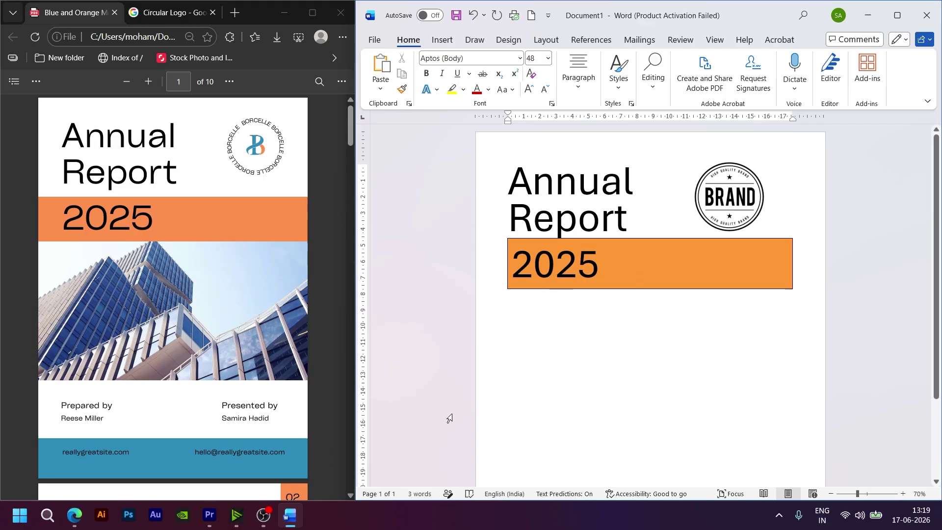
Step: Search Google for 'bulding image' and copy the city skyline photo from its preview
click(177, 16)
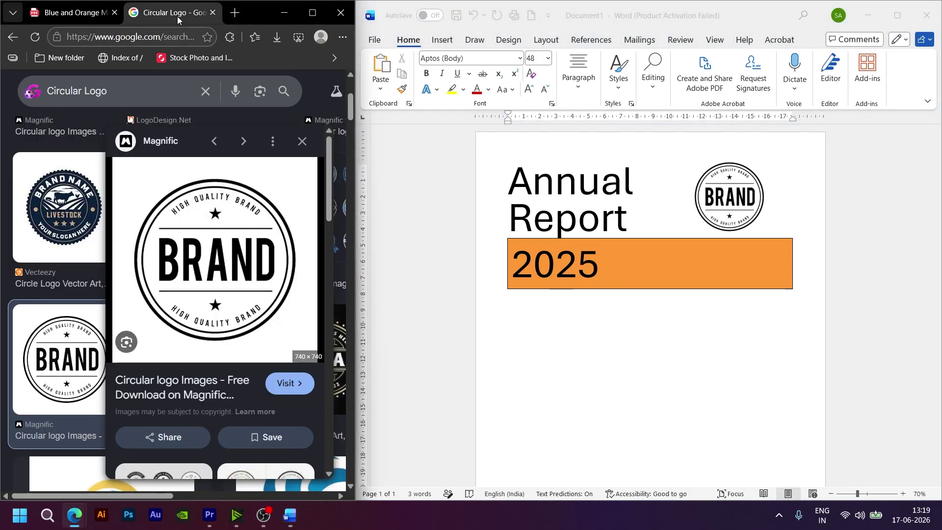
click(150, 39)
text(b)
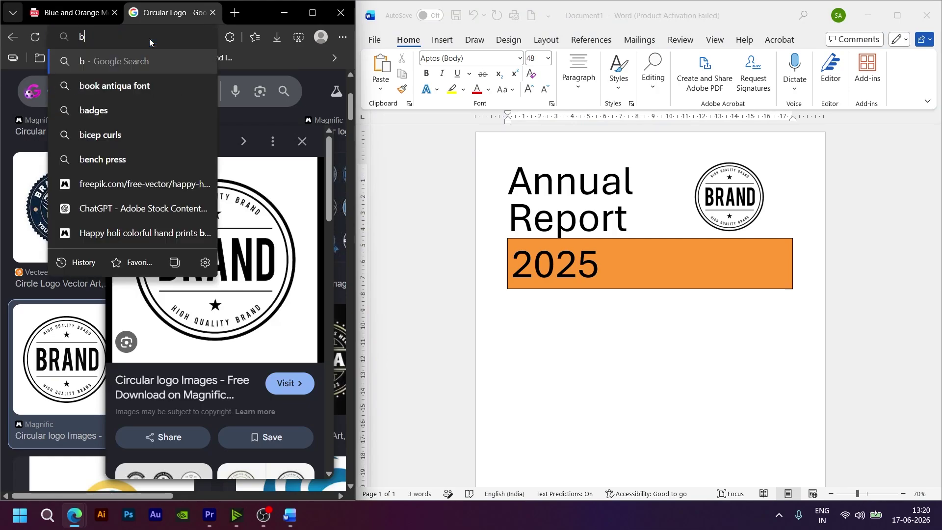
text(ulding)
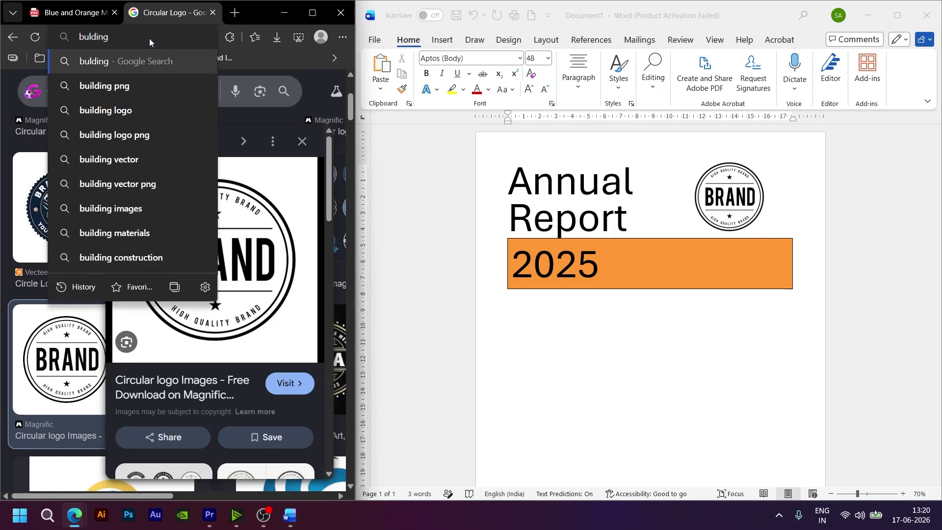
text( image)
key(Return)
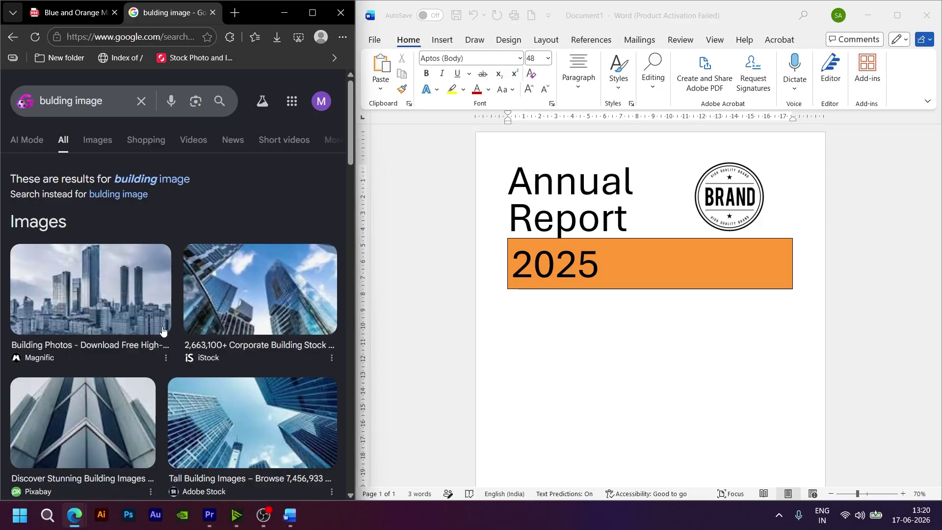
click(104, 295)
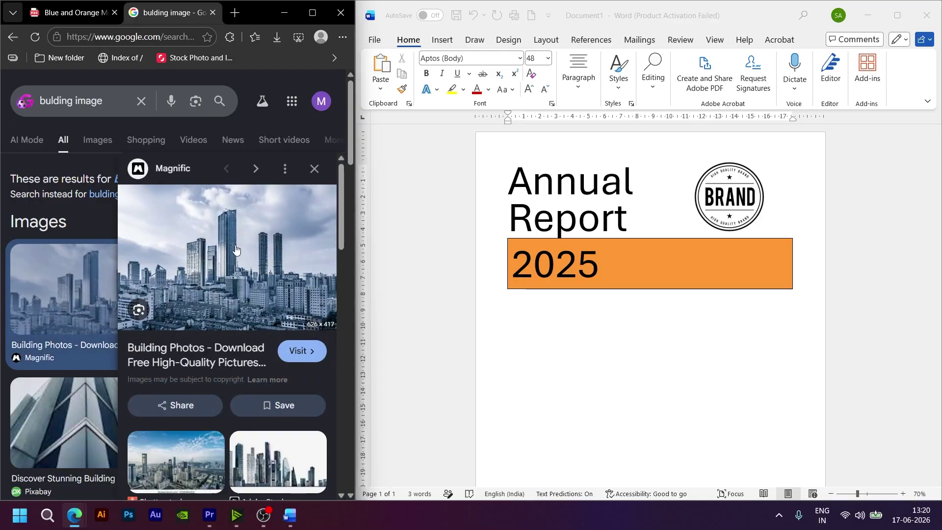
right_click(236, 198)
click(290, 376)
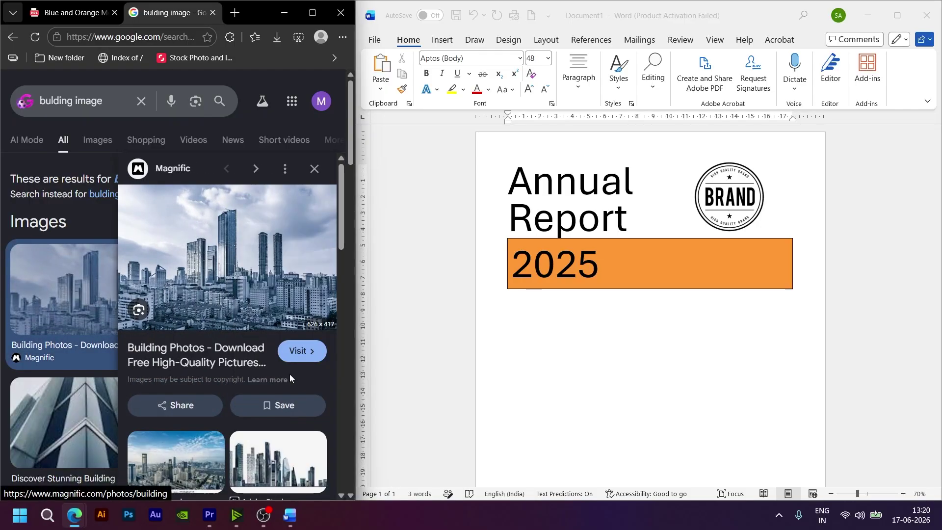
Step: Paste the city photo below the 2025 band and delete the blank line above it
click(544, 311)
key(ctrl+v)
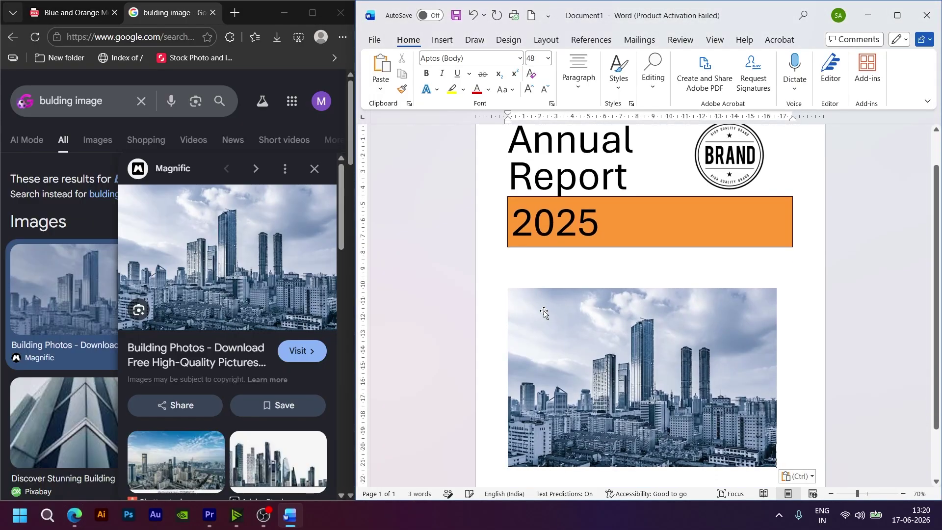
click(542, 274)
key(BackSpace)
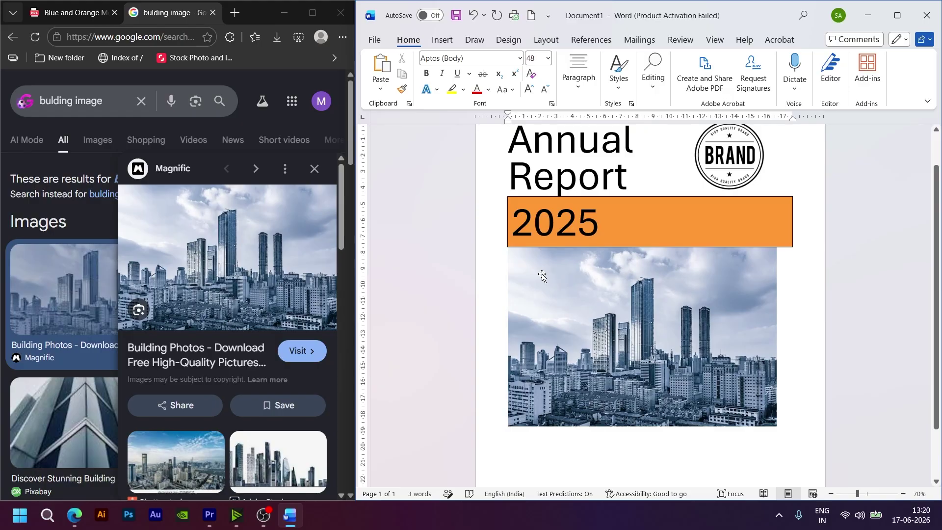
key(ctrl+z)
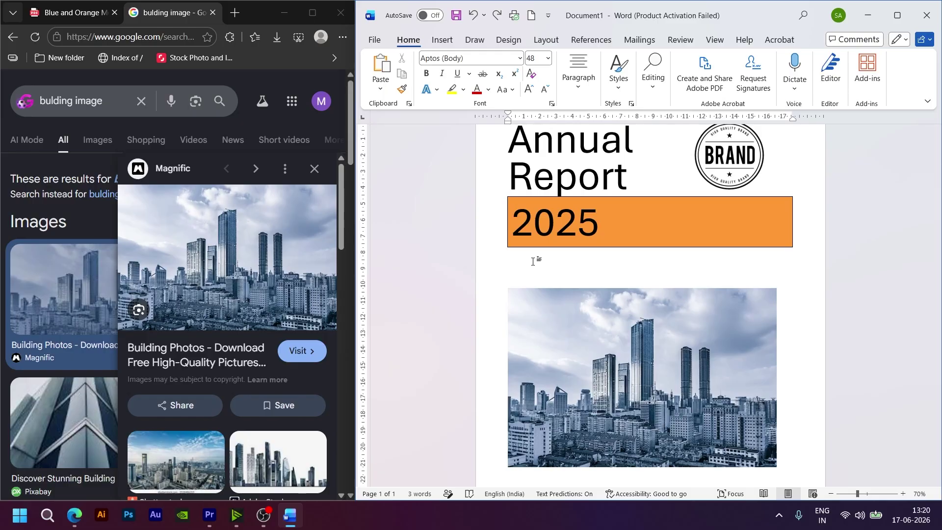
key(BackSpace)
Step: Widen the city photo to the right toward the page edge
click(548, 330)
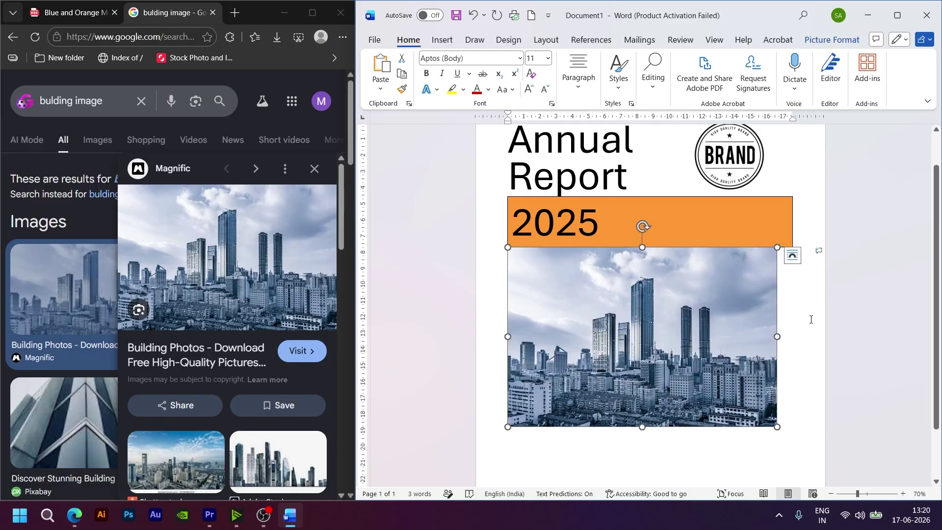
drag(777, 337, 825, 336)
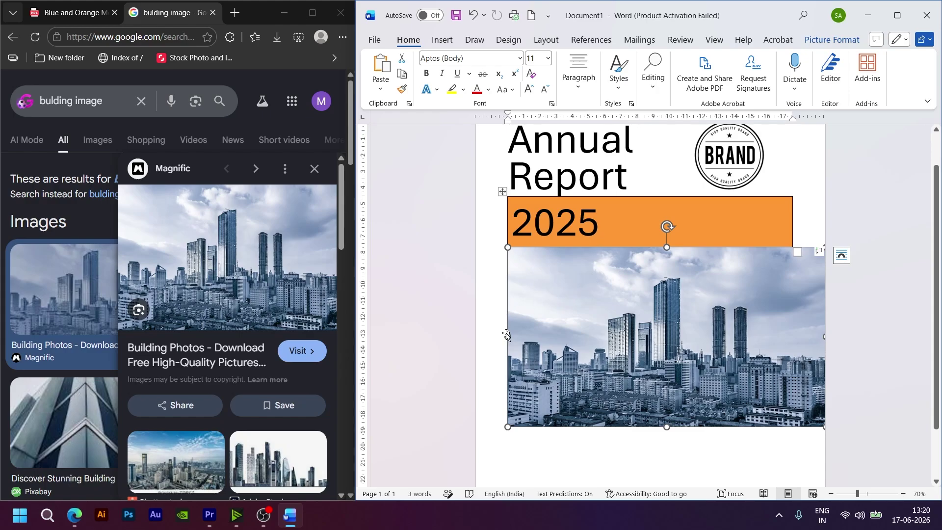
drag(507, 335, 491, 345)
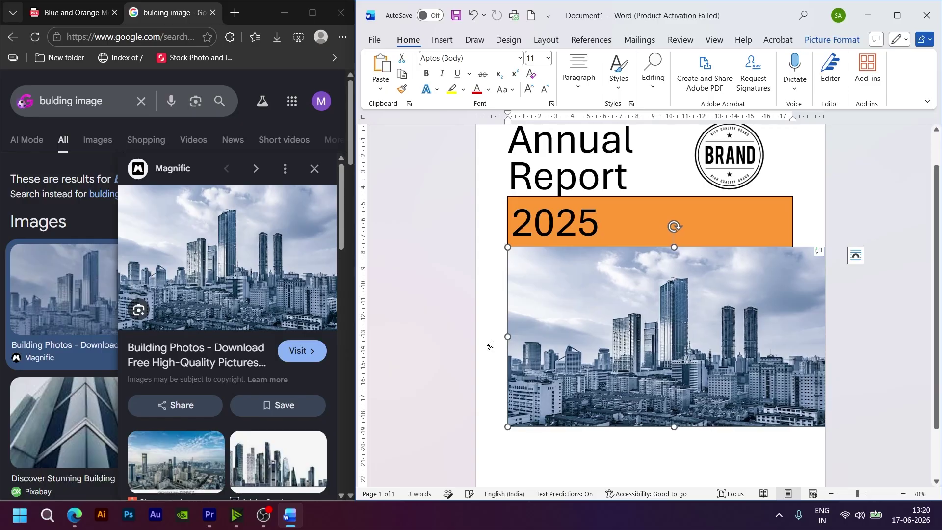
key(ctrl+z)
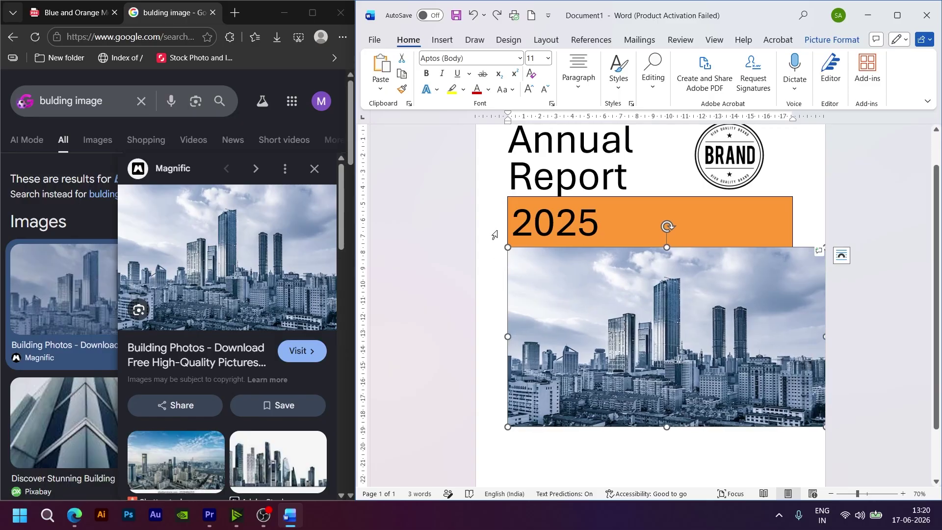
scroll(495, 235, up, 1)
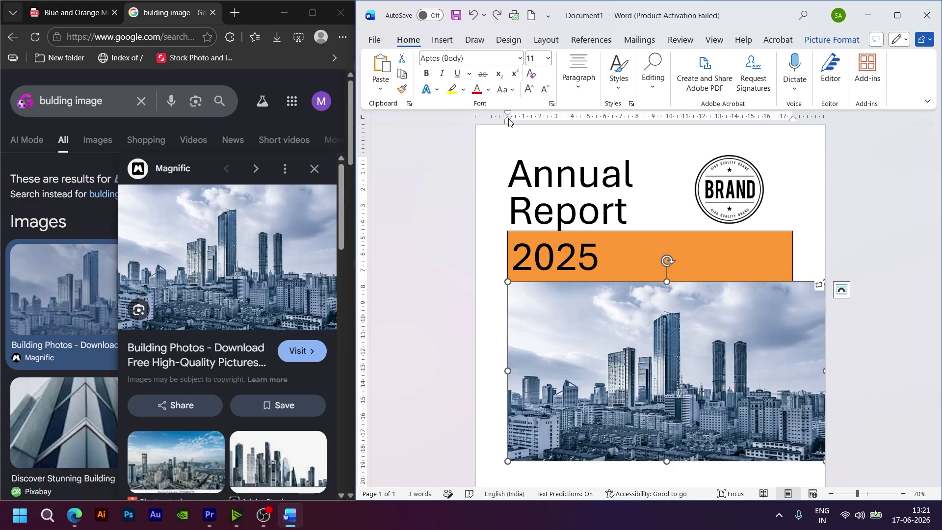
Step: Shift the city photo's indent left and widen it to both page edges
drag(508, 122, 474, 129)
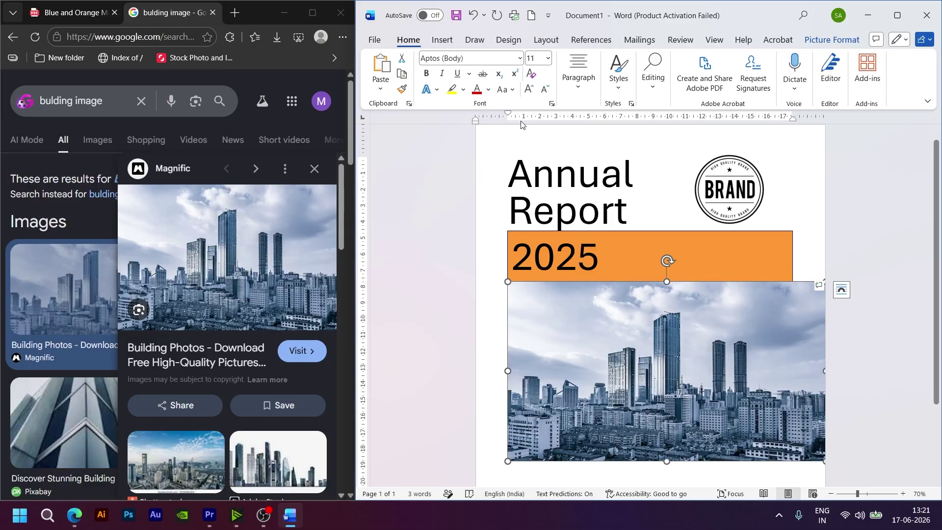
drag(508, 116, 476, 119)
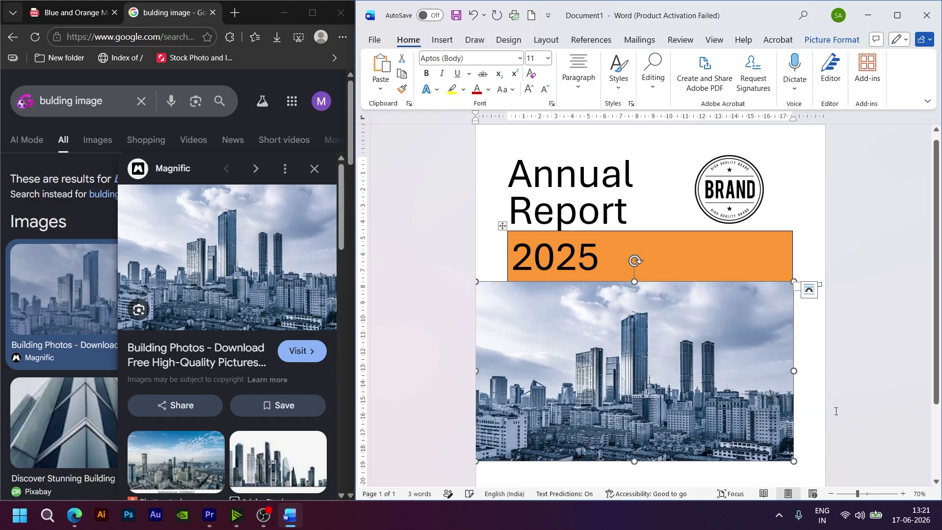
drag(791, 369, 827, 370)
Step: Stretch the orange 2025 band out to the page's left and right edges
click(707, 262)
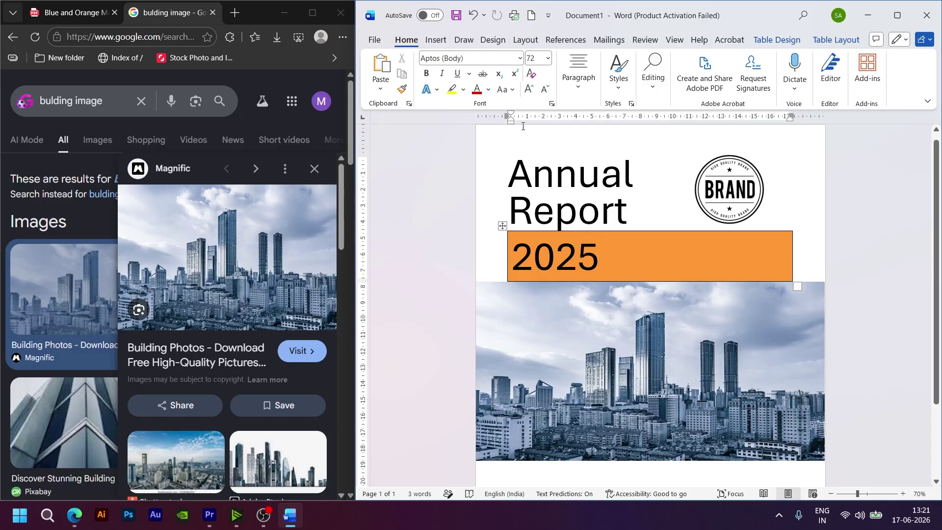
drag(508, 116, 476, 115)
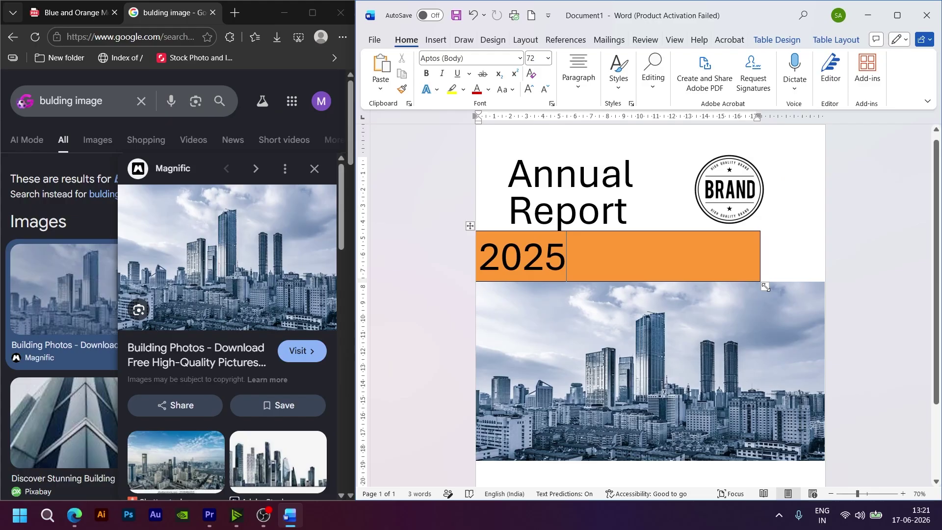
drag(765, 286, 826, 287)
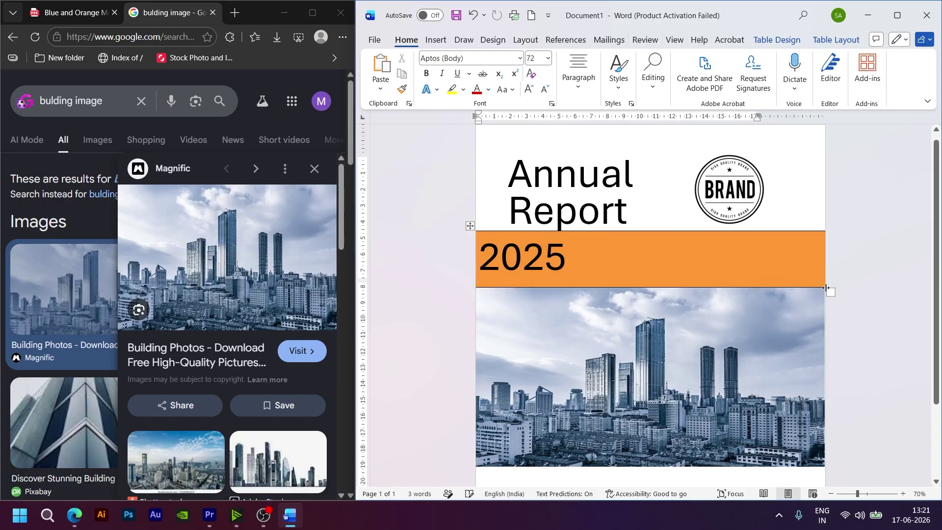
Step: Add spaces before 2025 to nudge it slightly right, then compare with the reference PDF
click(491, 254)
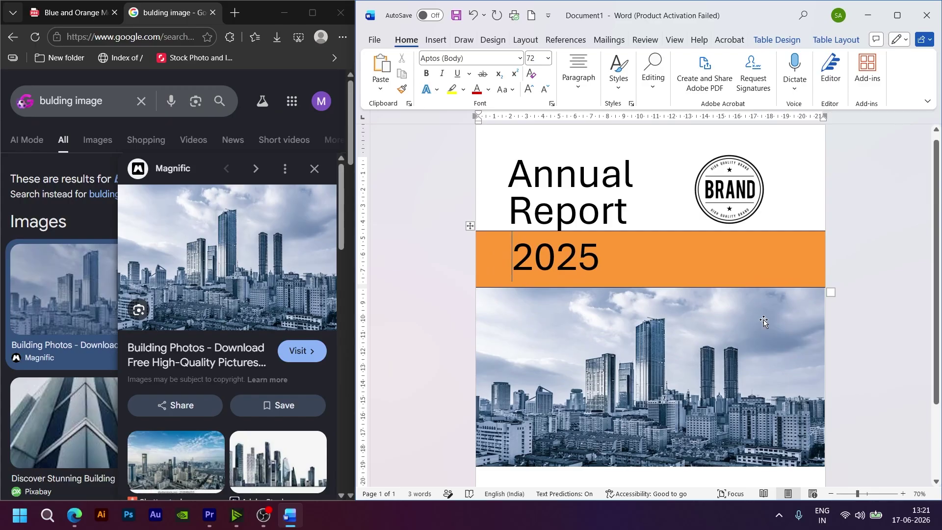
click(653, 377)
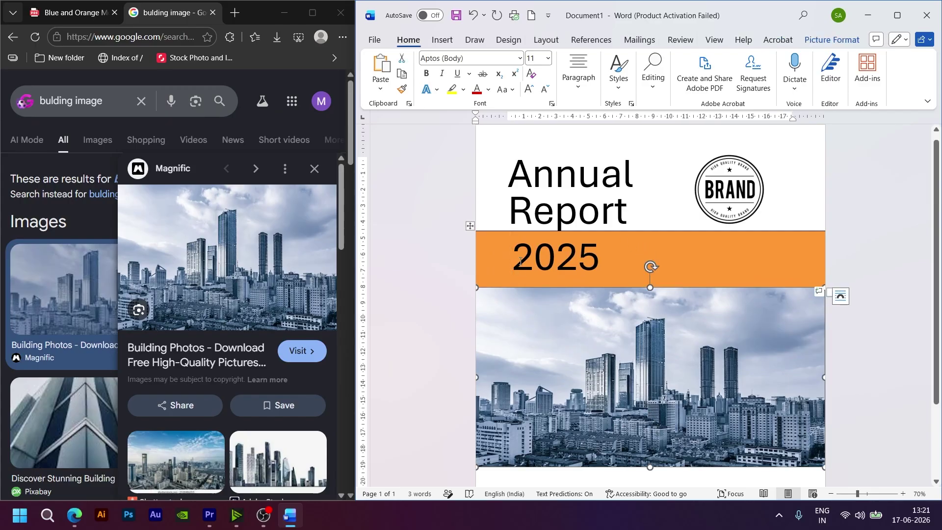
click(717, 246)
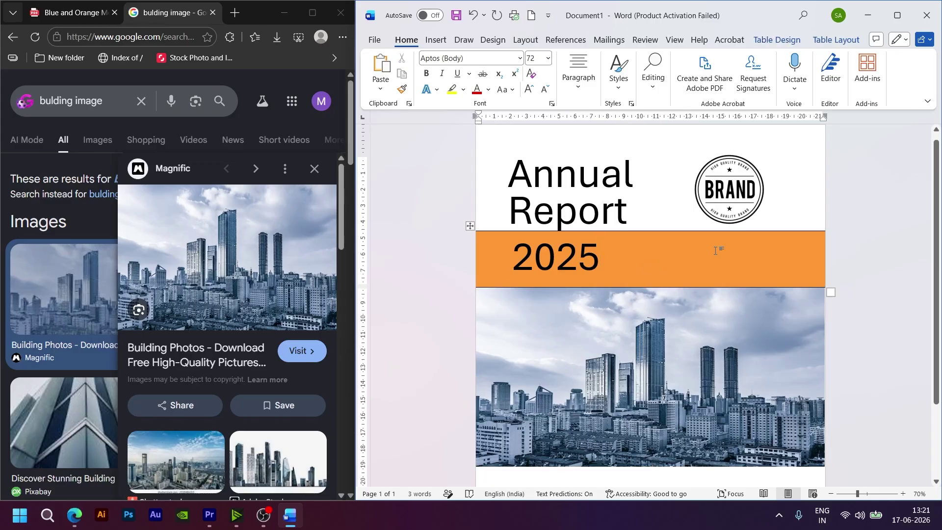
click(74, 12)
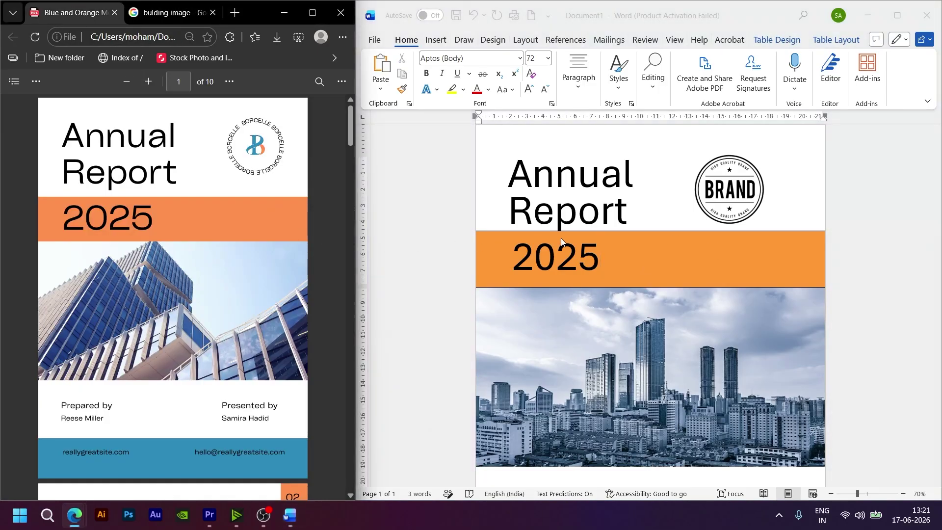
Step: Select the whole orange 2025 row and apply No Border to it
click(634, 261)
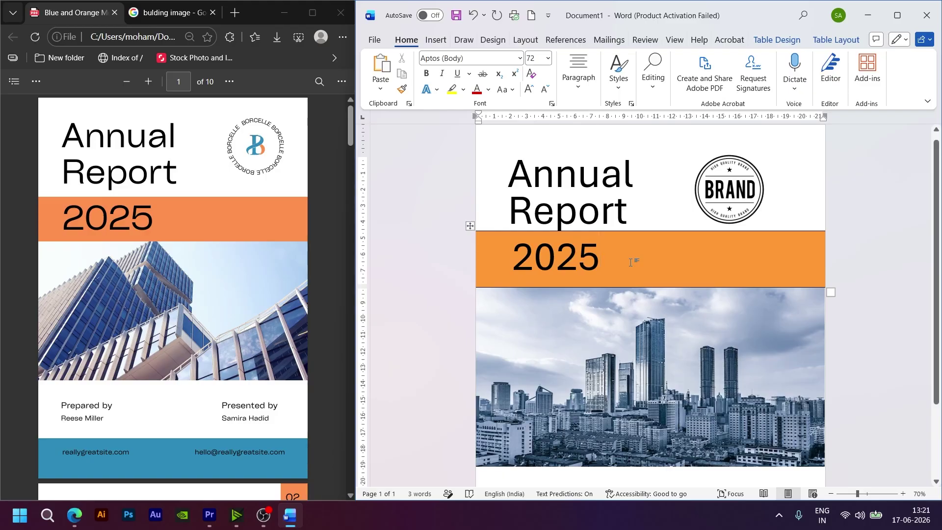
scroll(654, 269, down, 1)
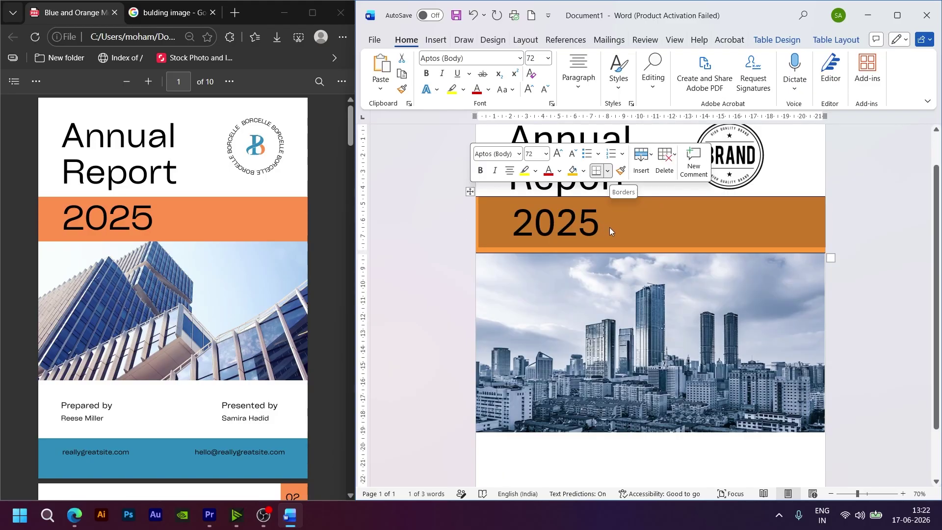
click(769, 315)
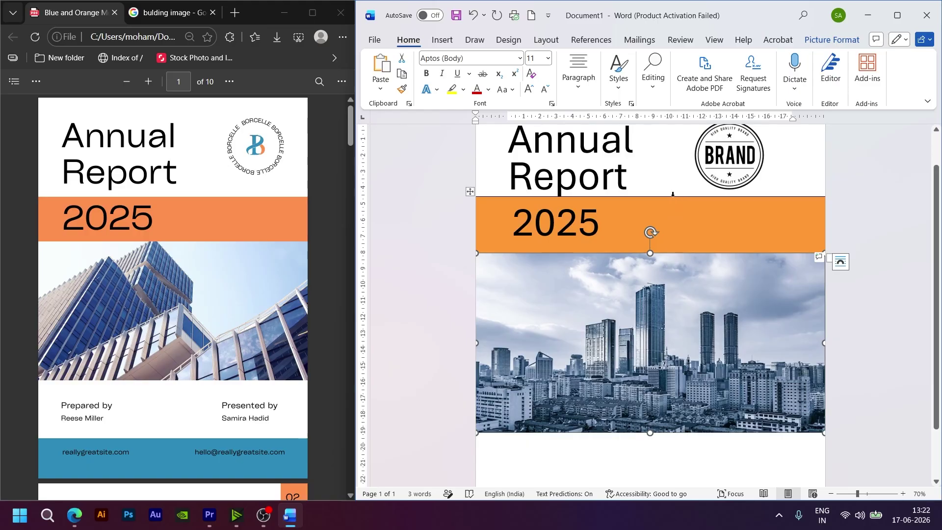
click(687, 216)
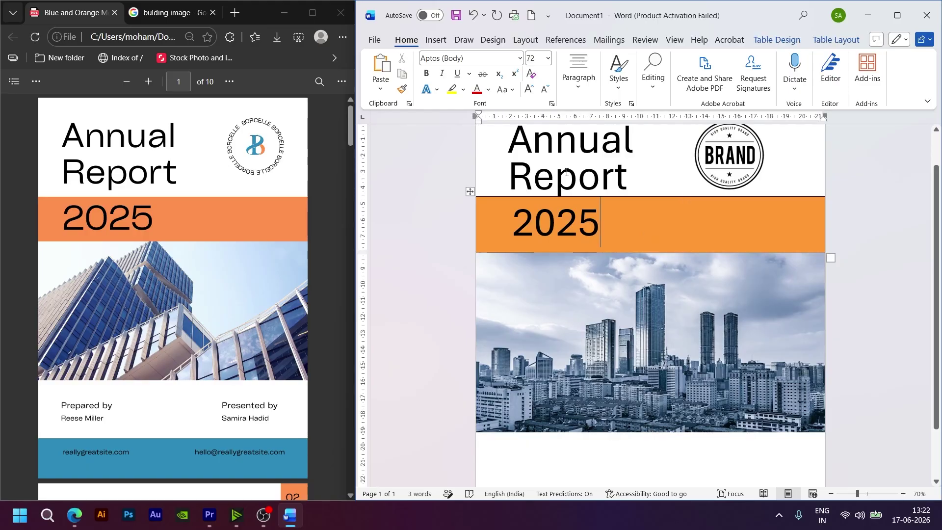
click(472, 200)
click(607, 171)
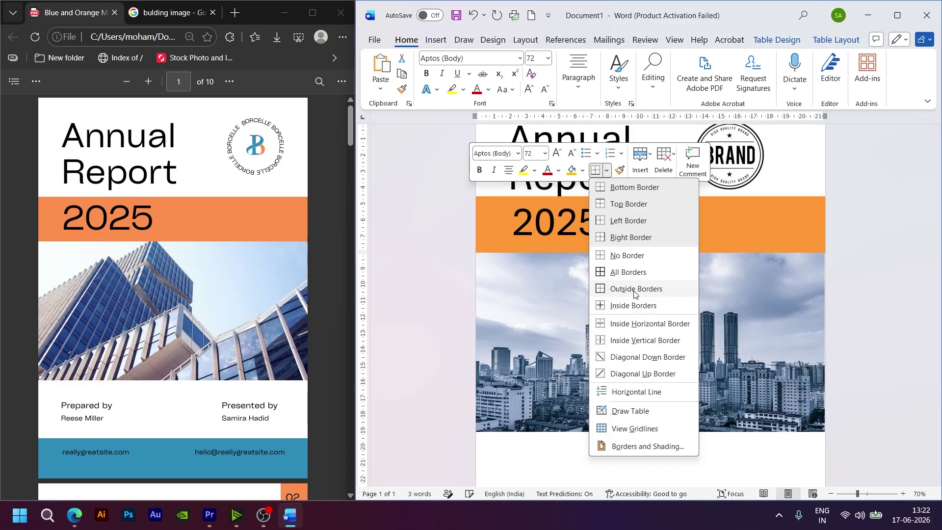
click(627, 256)
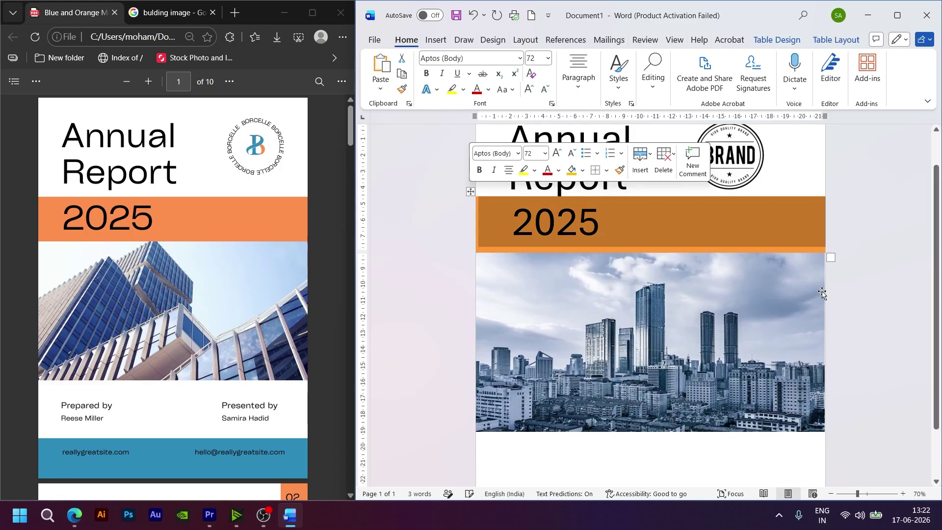
click(585, 254)
scroll(585, 254, up, 1)
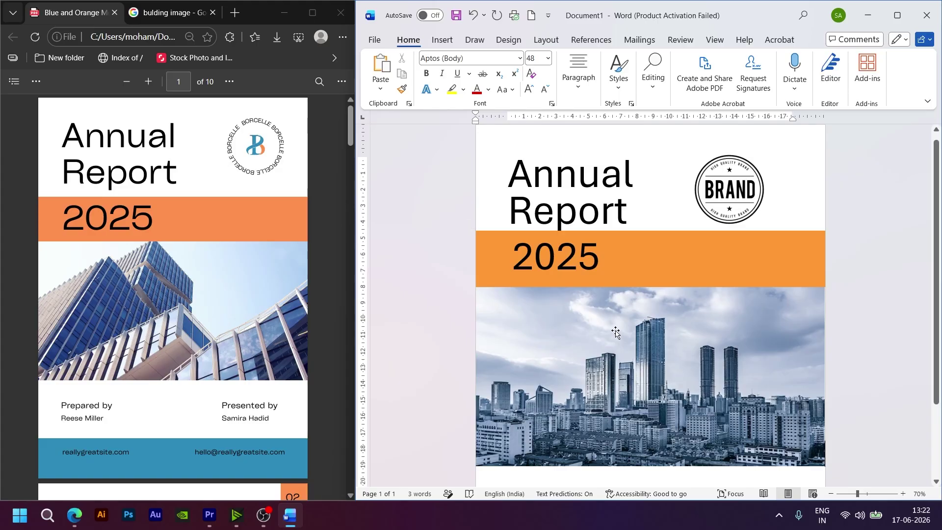
scroll(616, 333, down, 3)
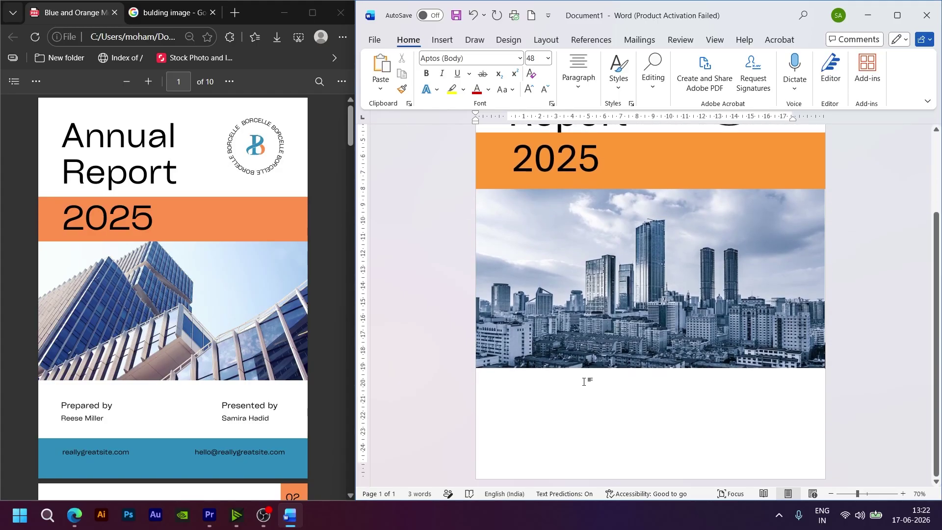
Step: Add a new line below the city photo and type 'Prepared by'
click(584, 378)
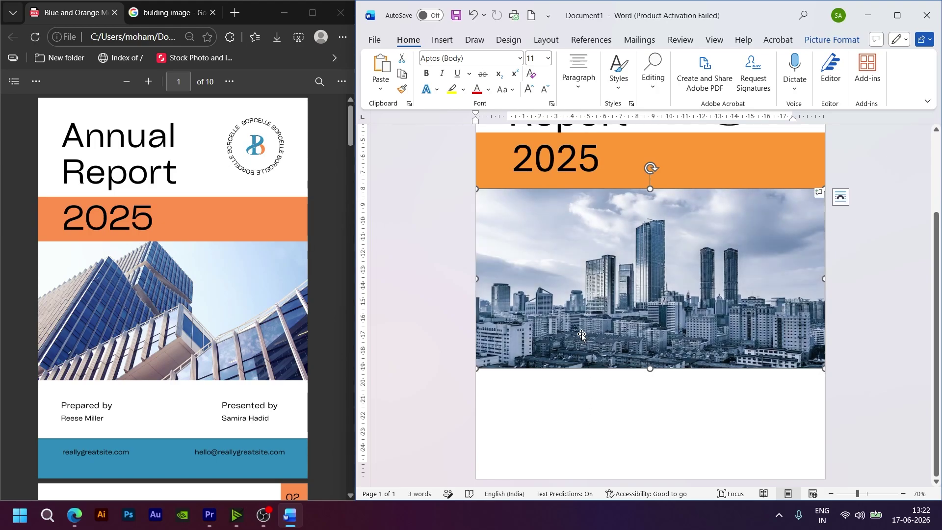
key(Down)
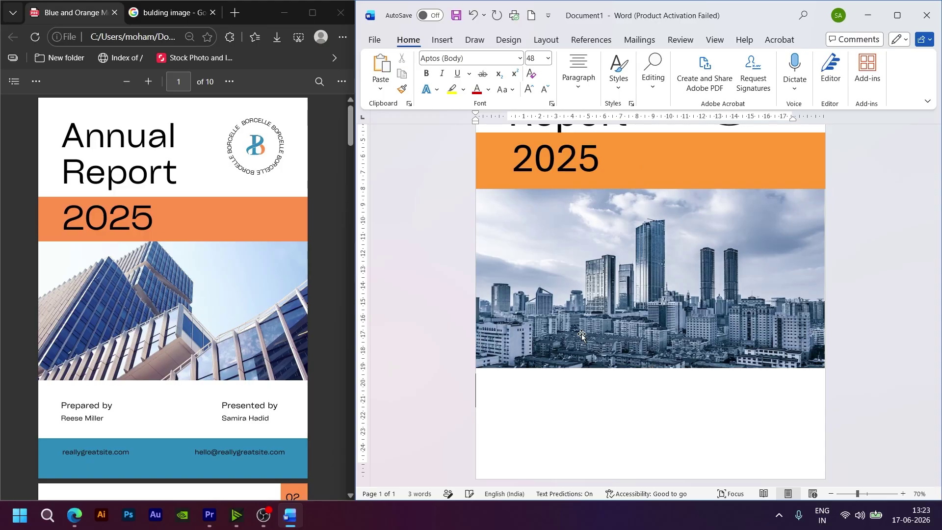
key(Return)
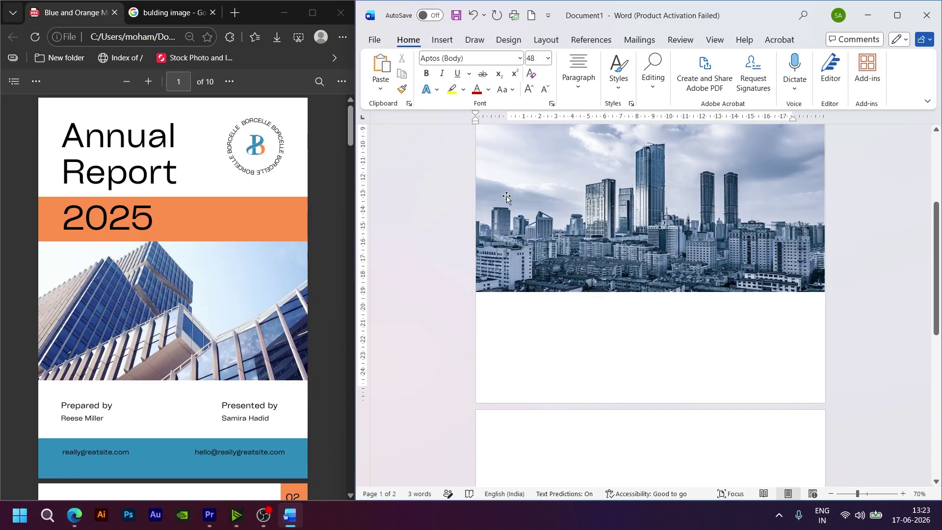
scroll(489, 190, up, 1)
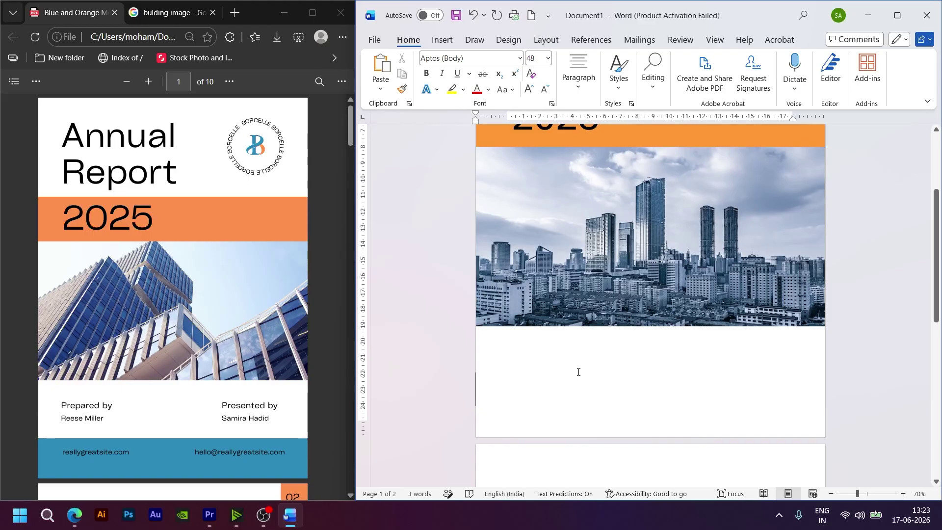
text(Prepared By)
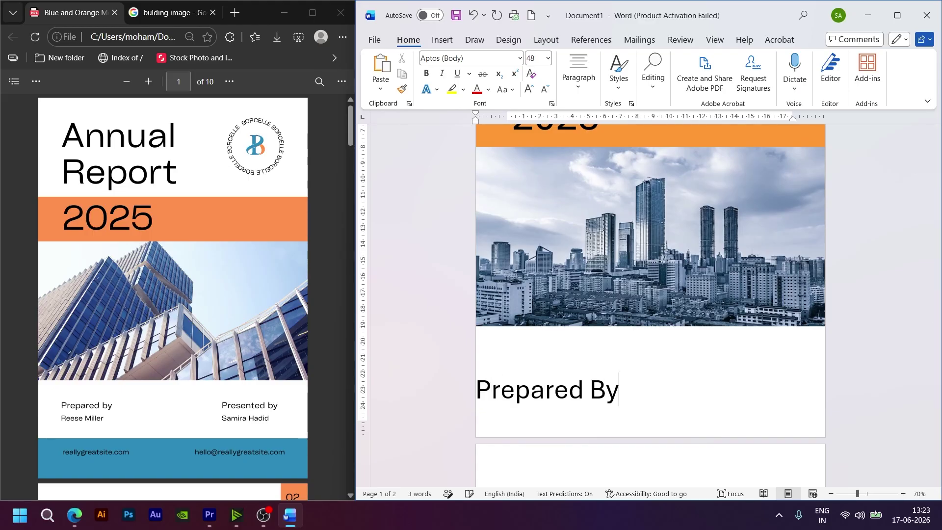
key(BackSpace)
key(BackSpace)
text(by)
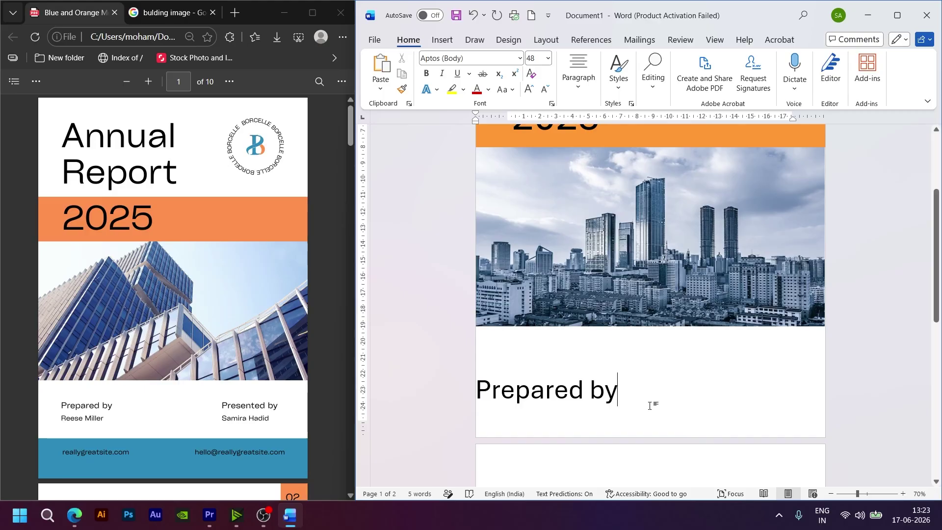
Step: Shrink 'Prepared by' to 20 pt and indent it slightly from the left on the ruler
drag(629, 392, 497, 380)
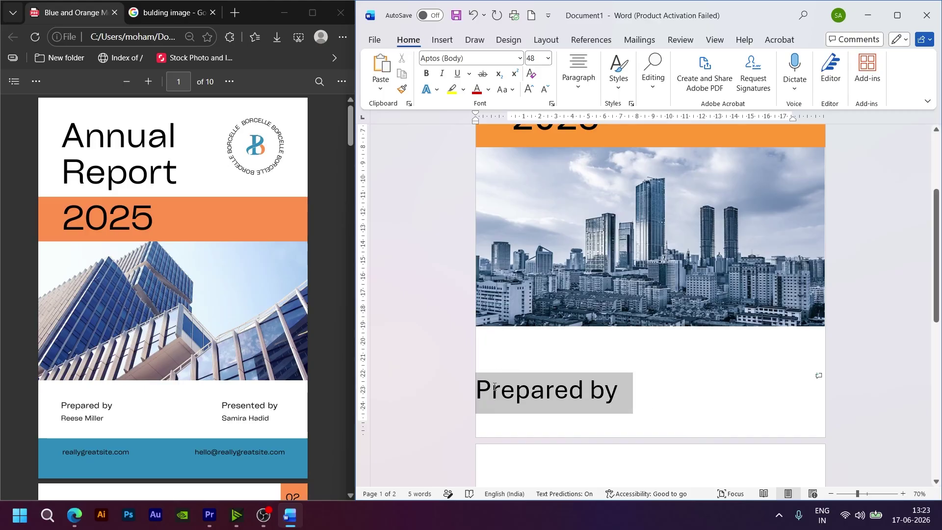
click(102, 408)
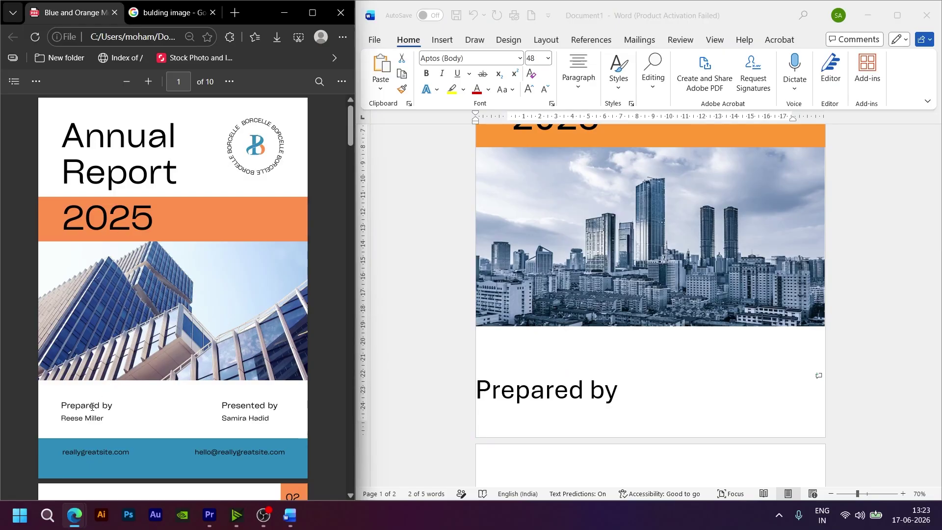
click(618, 395)
drag(617, 395, 475, 387)
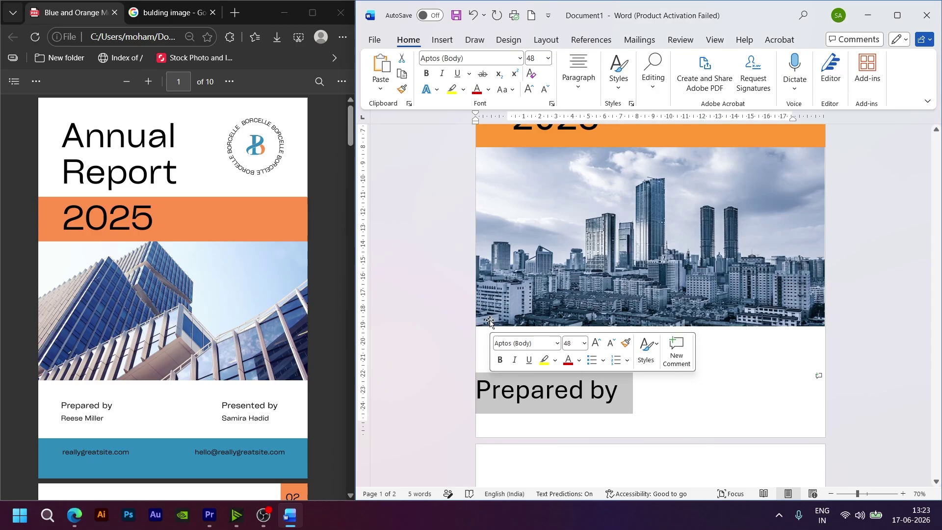
click(545, 92)
click(545, 92)
click(545, 92)
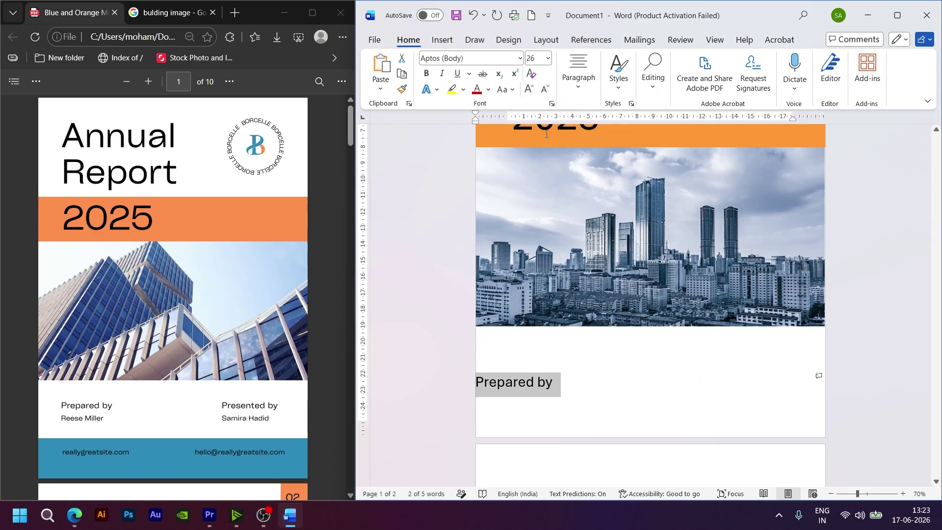
scroll(582, 332, up, 3)
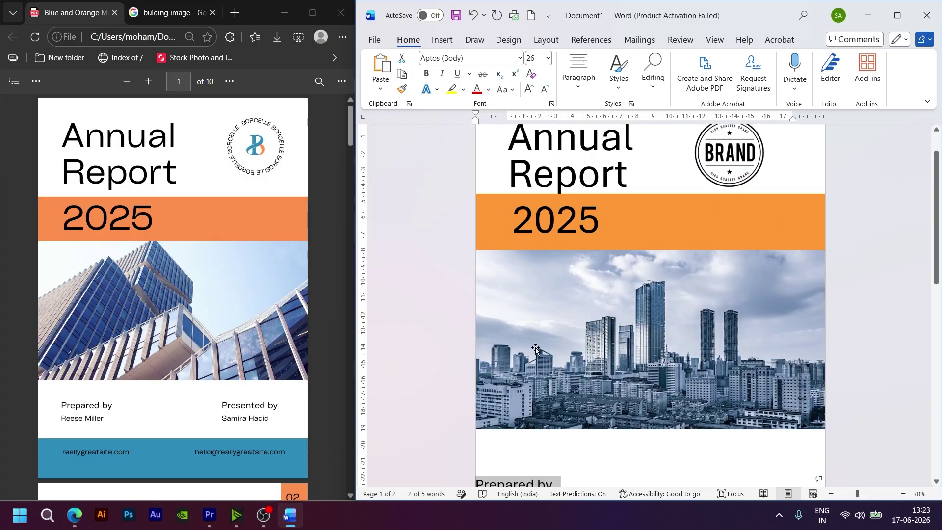
scroll(545, 397, down, 1)
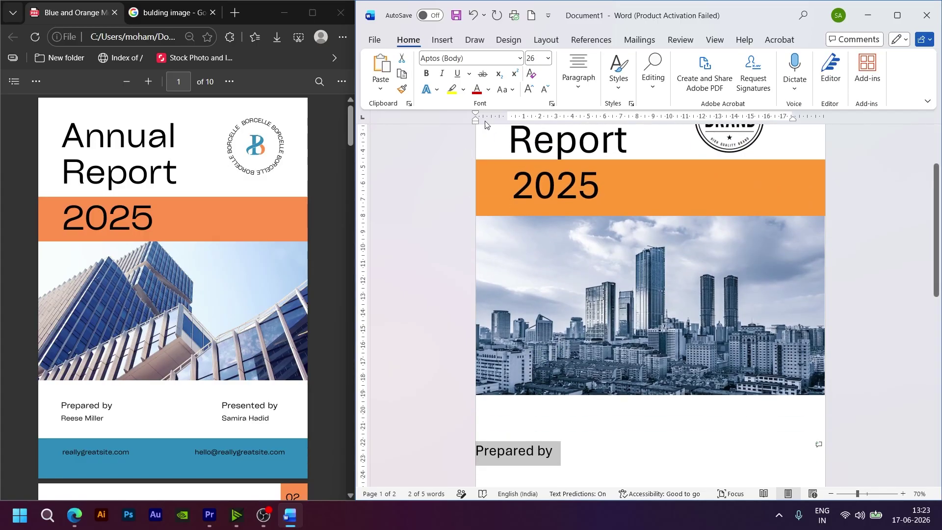
drag(476, 122, 512, 129)
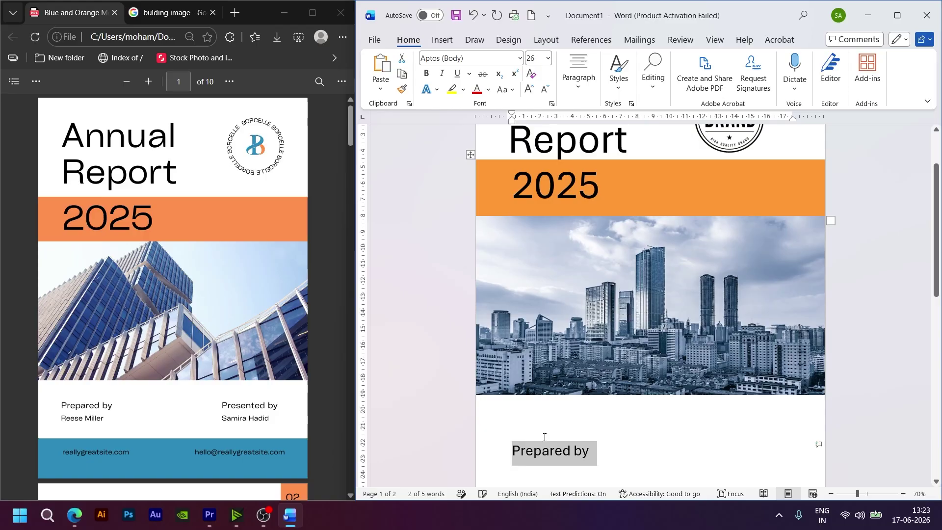
click(545, 91)
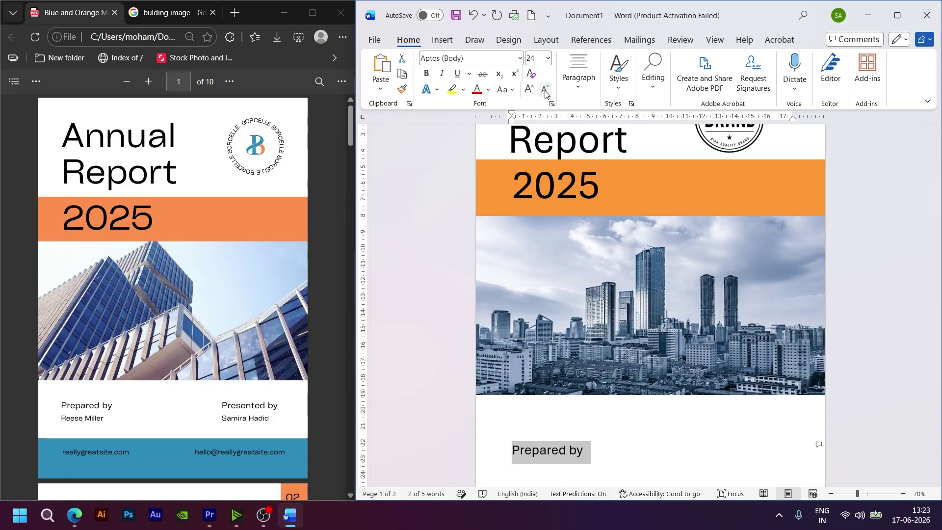
click(544, 91)
click(545, 91)
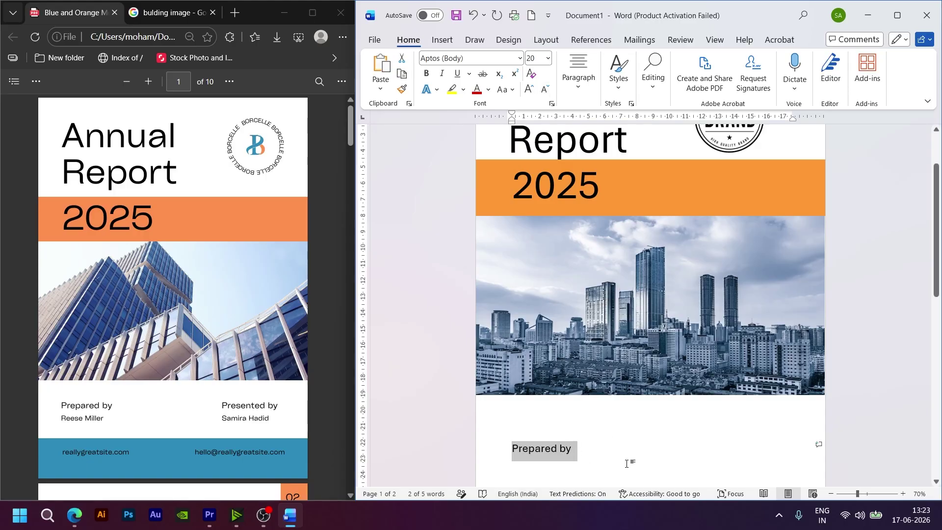
click(632, 444)
scroll(623, 422, down, 2)
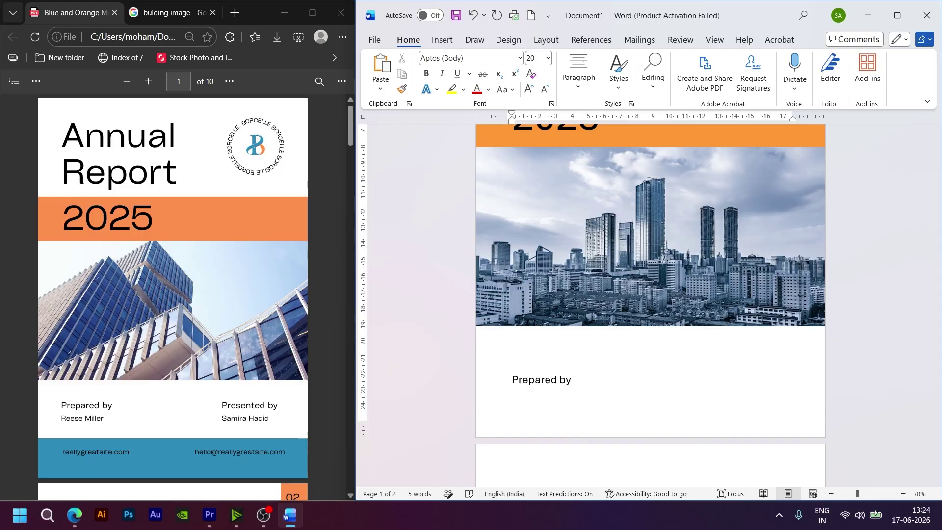
Step: Type 'Presented by' beside Prepared by, correct 'Presnted' to 'Presented', and start a new line
text(Presnted by)
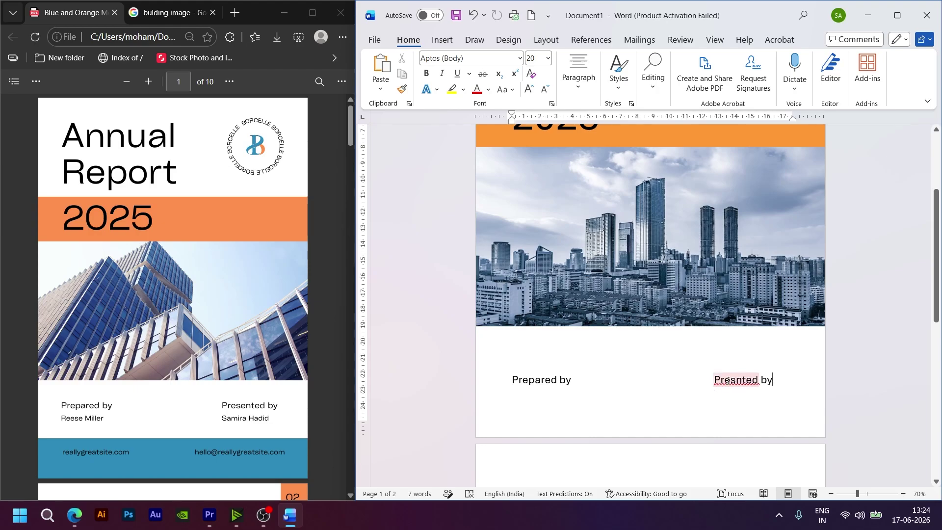
click(728, 379)
click(742, 418)
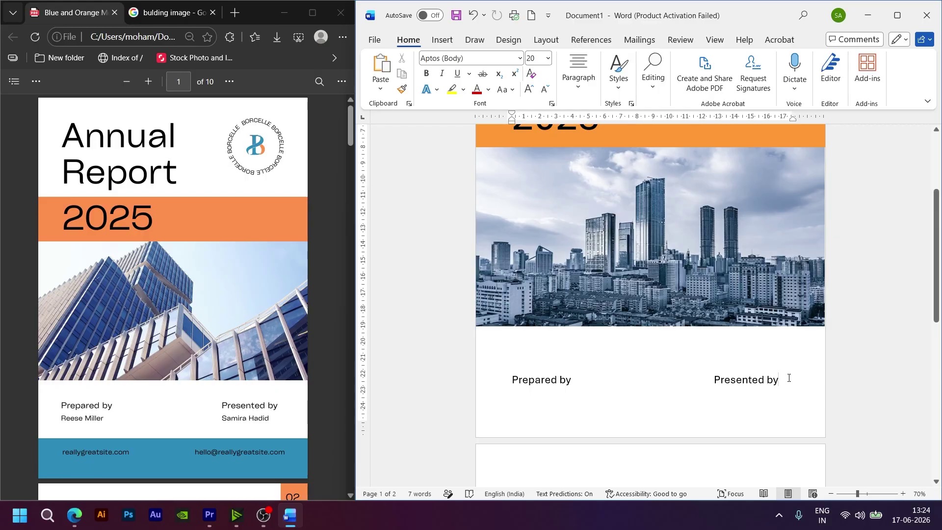
key(Return)
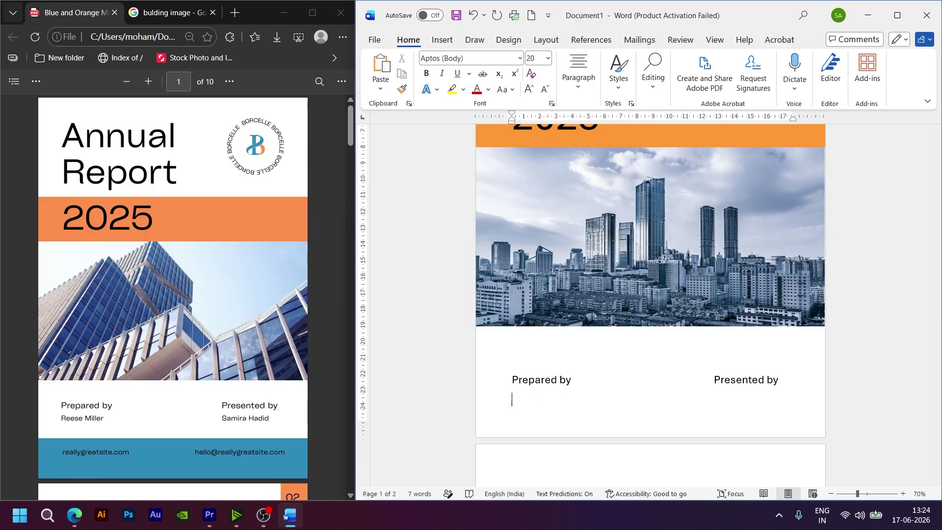
Step: Type the preparer's name, a tab, then the presenter's name on the line below the labels
key(Tab)
key(Tab)
key(Tab)
key(Tab)
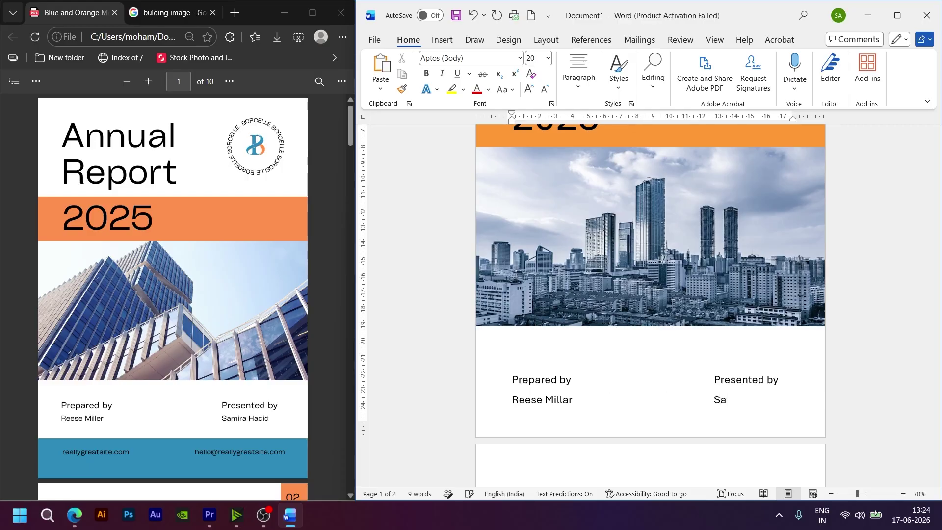
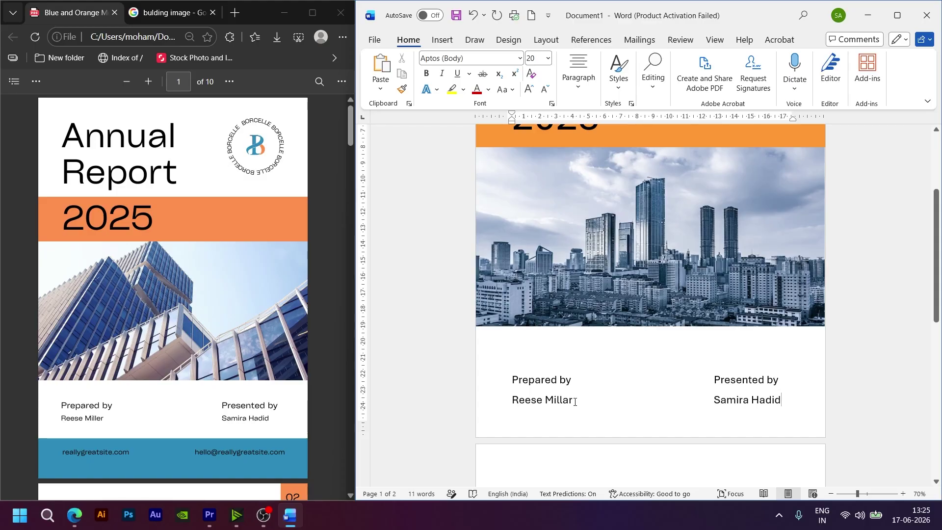
Step: Set both names to 16 pt and tab the presenter's name under 'Presented by'
drag(574, 401, 510, 400)
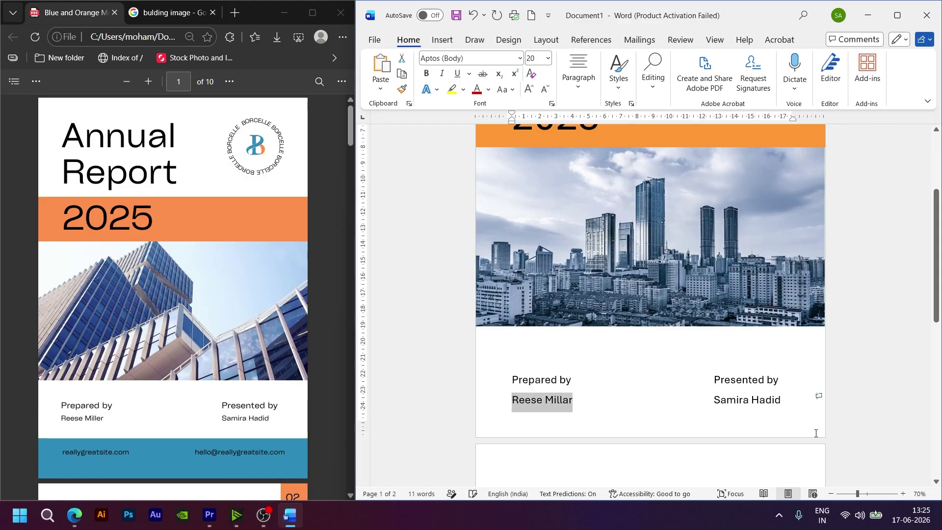
drag(779, 402, 511, 401)
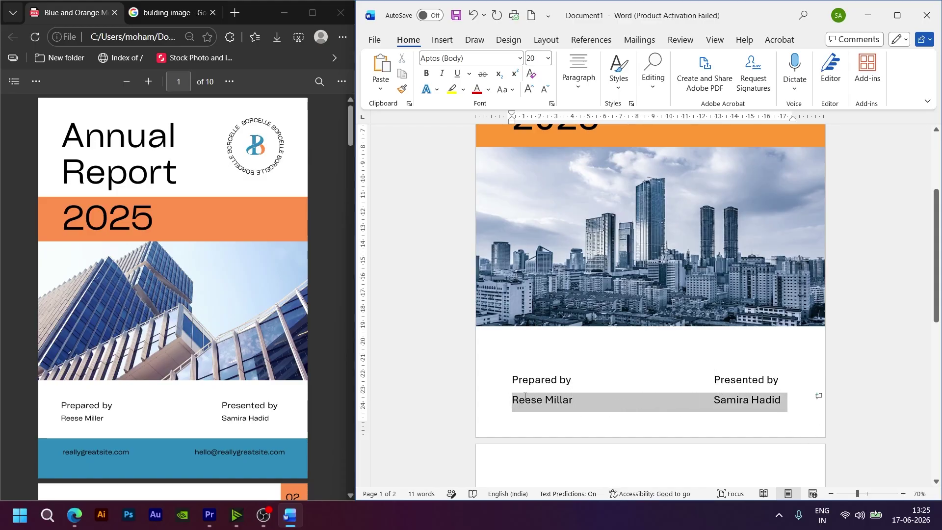
click(548, 91)
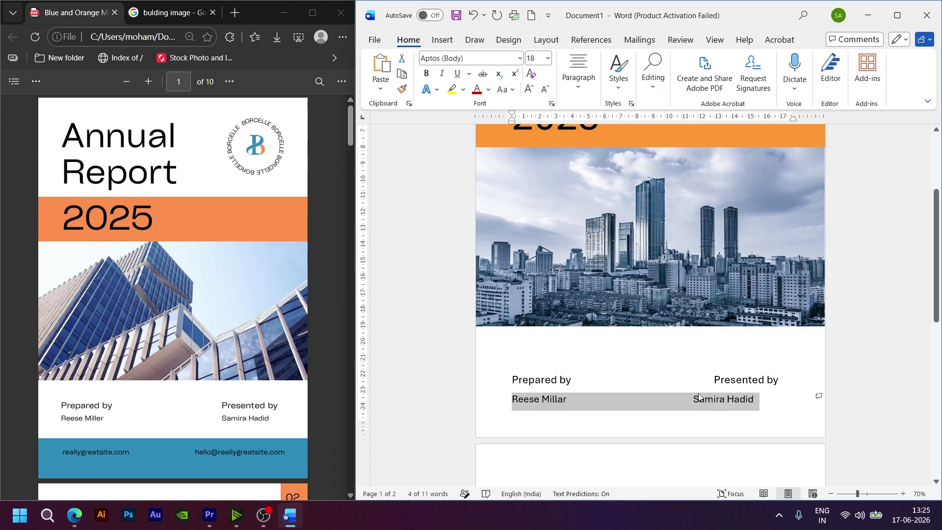
click(544, 90)
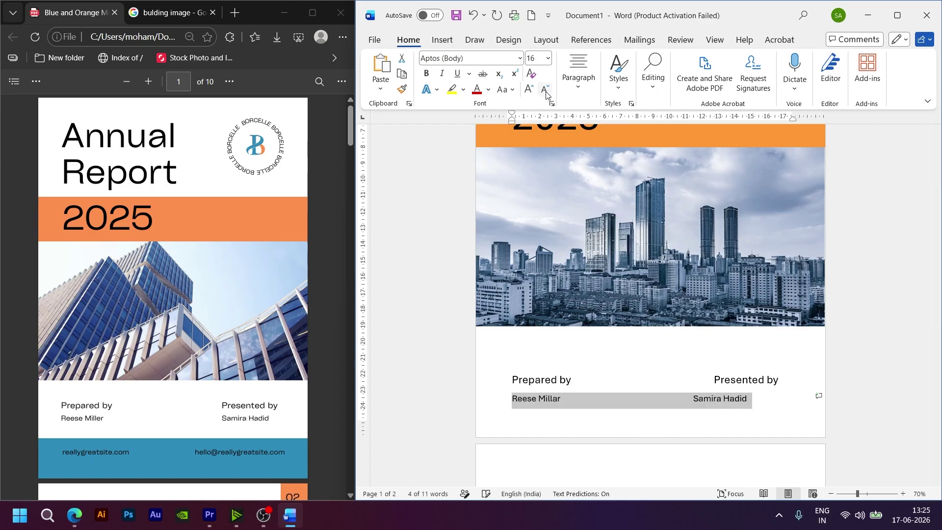
click(696, 402)
key(Tab)
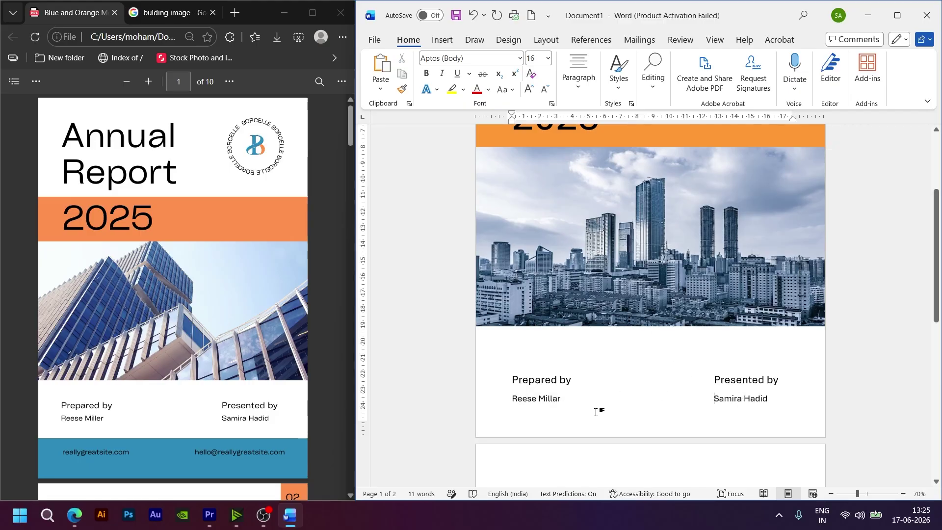
click(646, 409)
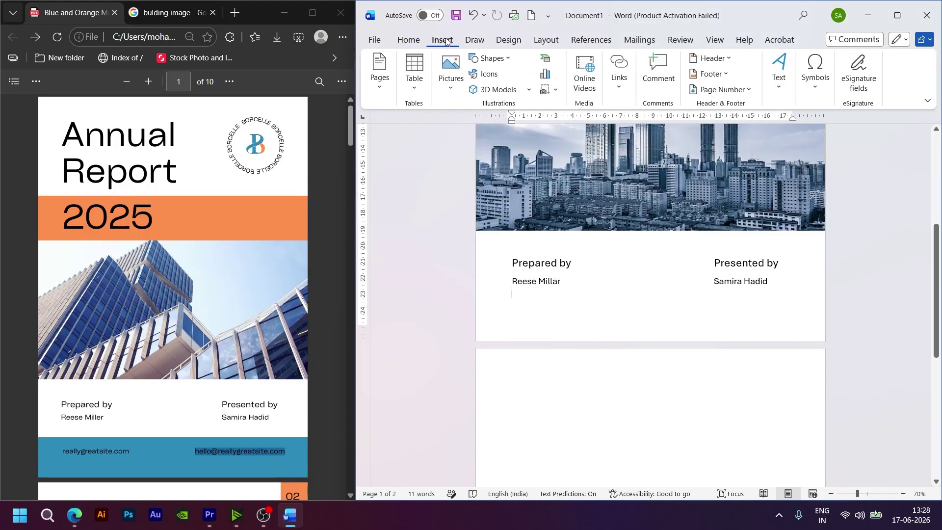
Step: Draw a rectangle across the bottom of the cover, reaching the page's right edge
click(495, 66)
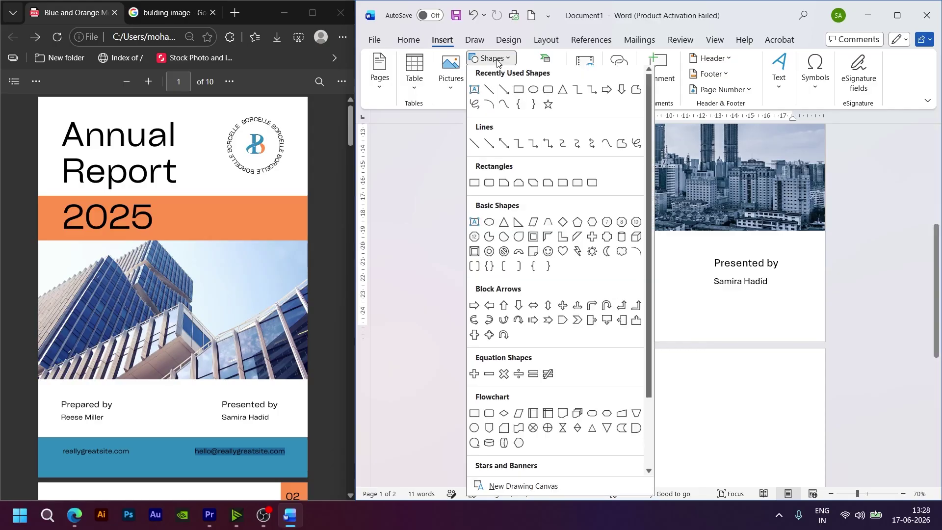
click(519, 98)
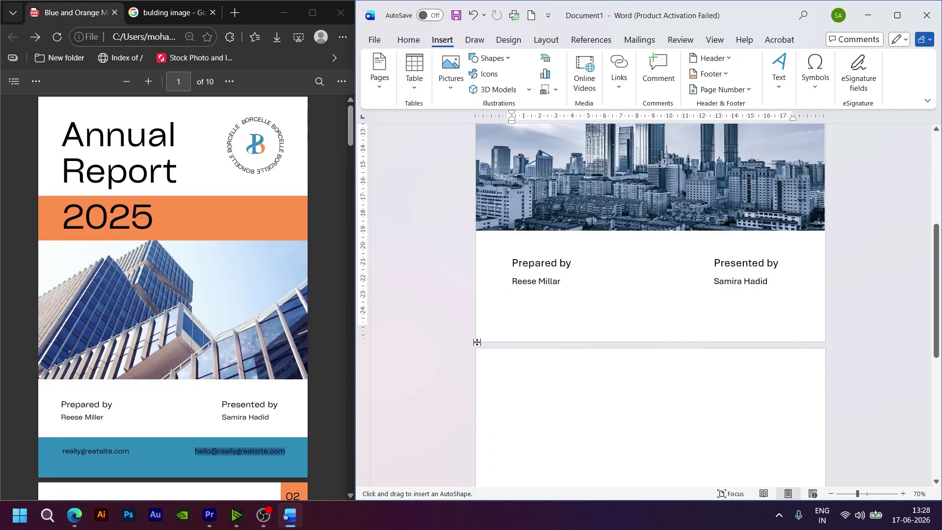
mouse_move(480, 337)
mouse_down()
mouse_move(796, 305)
mouse_move(819, 292)
mouse_up()
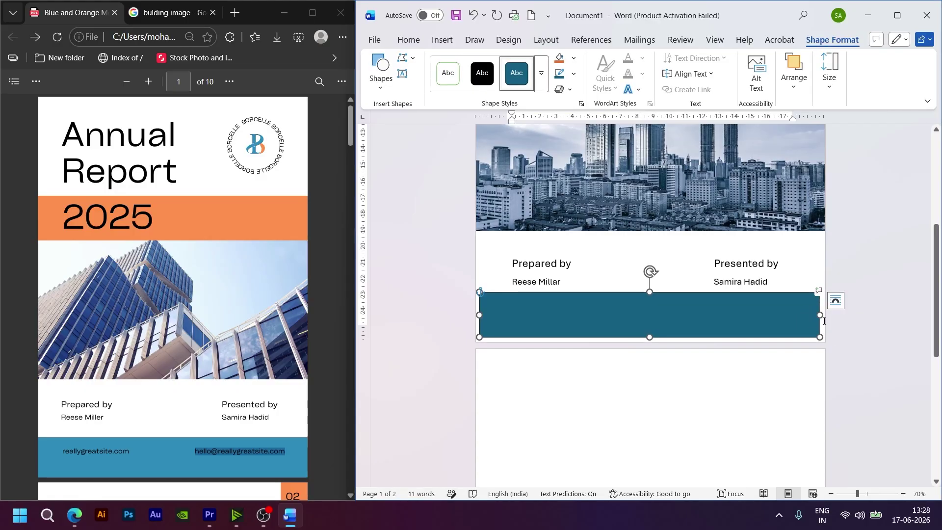
drag(821, 315, 825, 315)
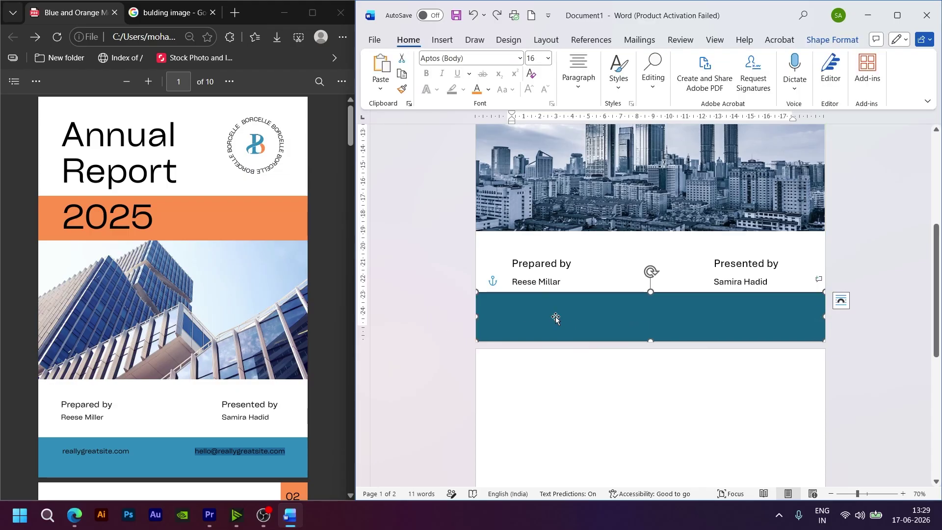
Step: Give the footer rectangle a blue Shape Fill
double_click(556, 318)
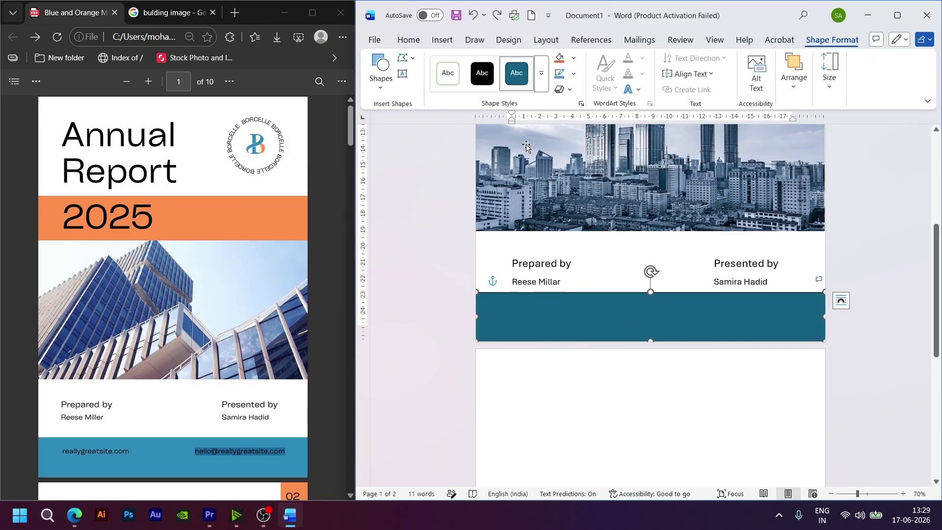
click(573, 58)
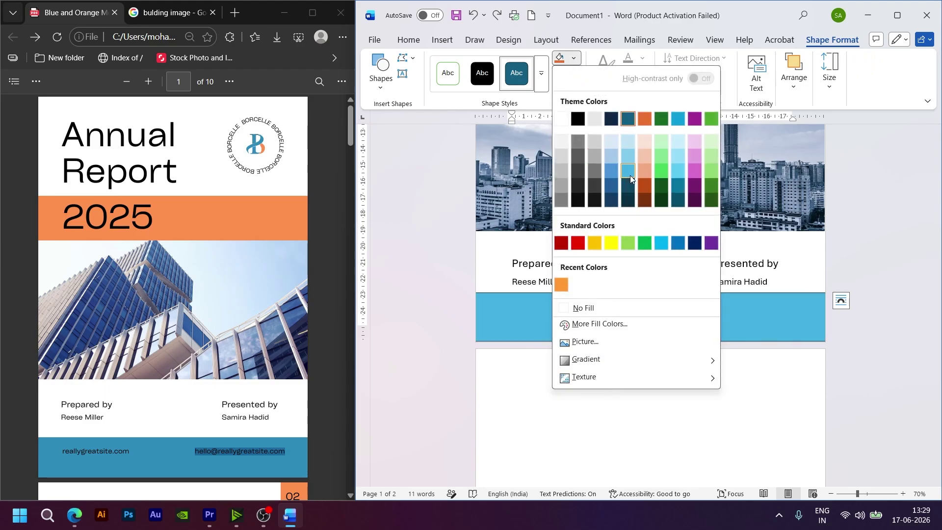
click(611, 175)
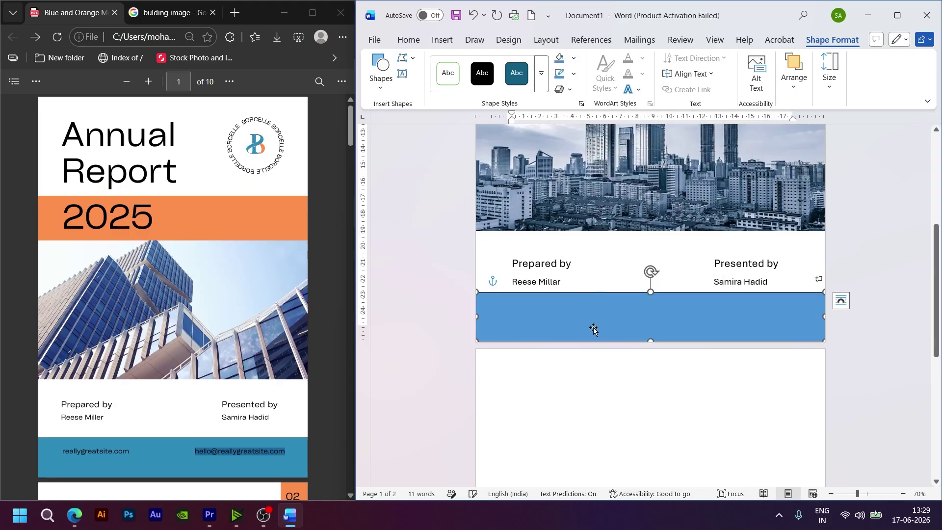
click(617, 402)
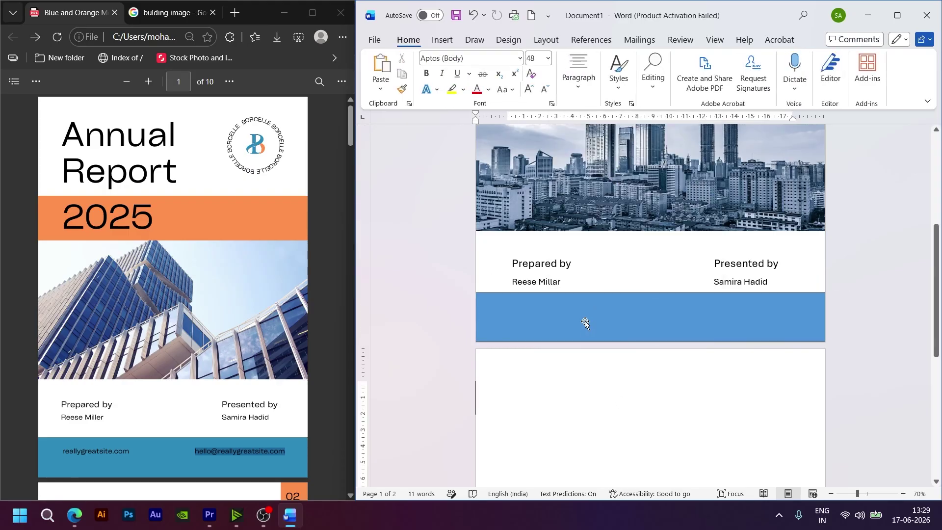
click(649, 271)
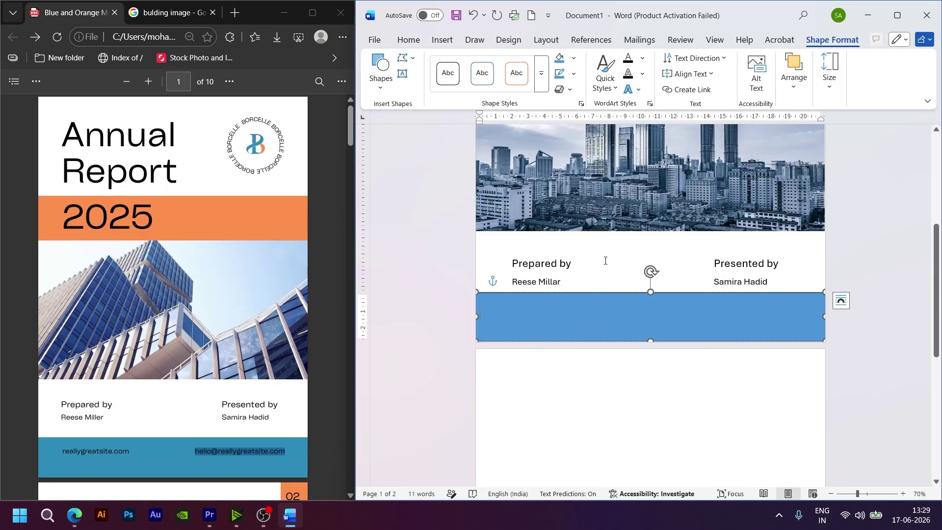
click(606, 261)
click(662, 319)
scroll(664, 321, up, 5)
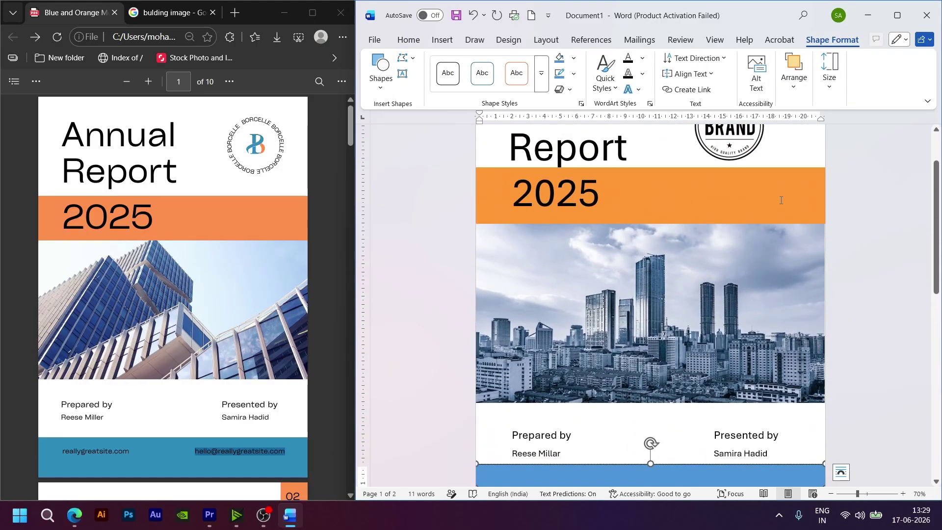
scroll(781, 202, down, 3)
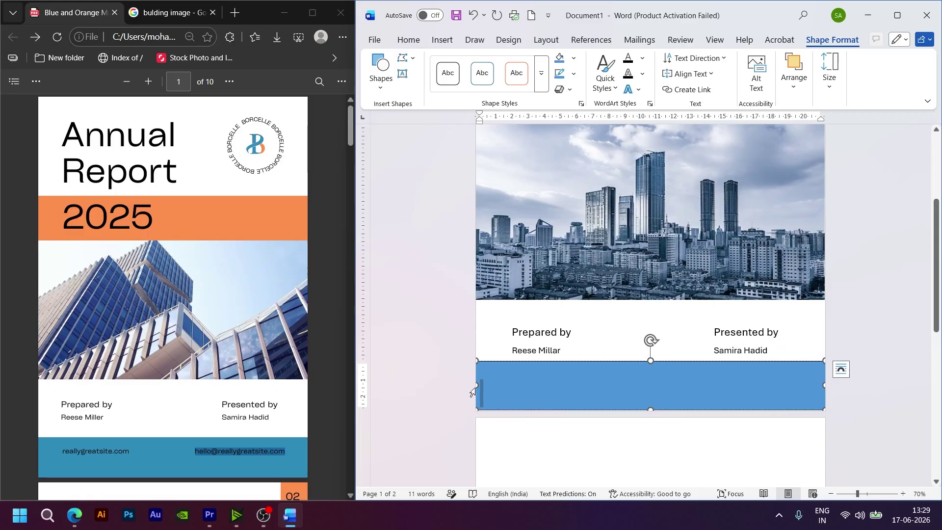
Step: Type 'reallygreatsite.com', a tab, and the contact e-mail inside the blue footer box
click(497, 393)
click(603, 394)
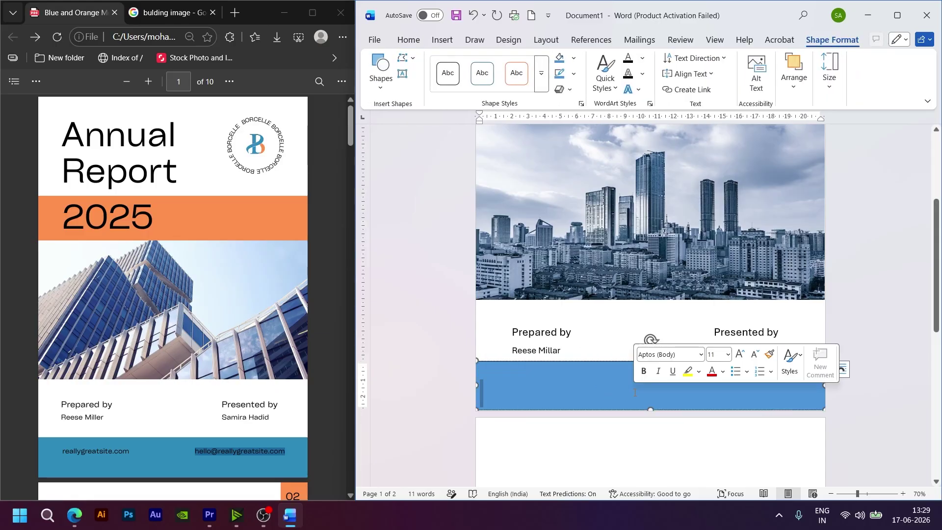
text(reallygreat)
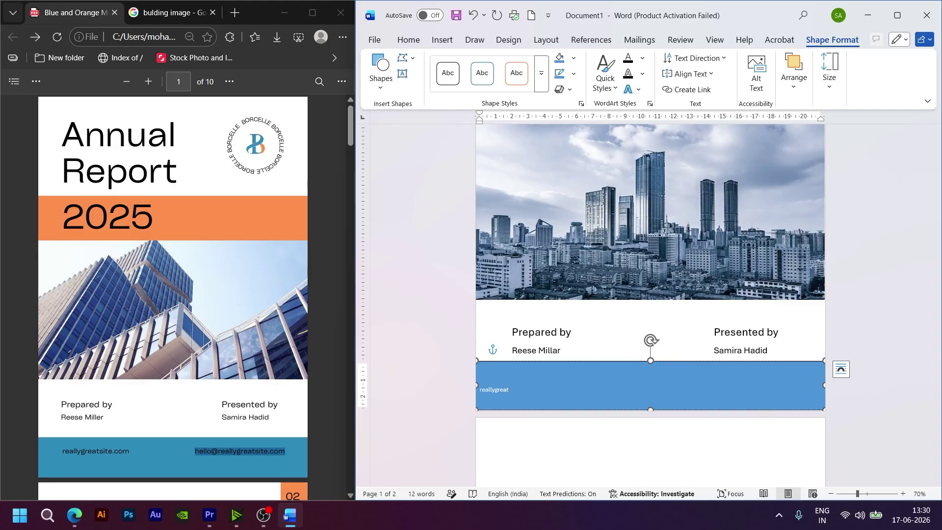
text(site.com)
key(Tab)
text(hello@really)
Step: Set the footer website and e-mail text to 14 pt
drag(743, 390, 524, 376)
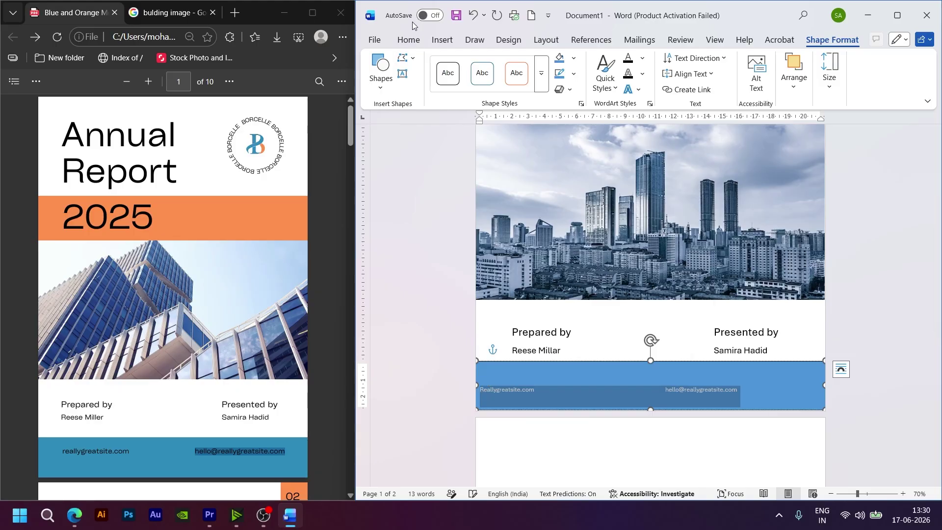
click(412, 43)
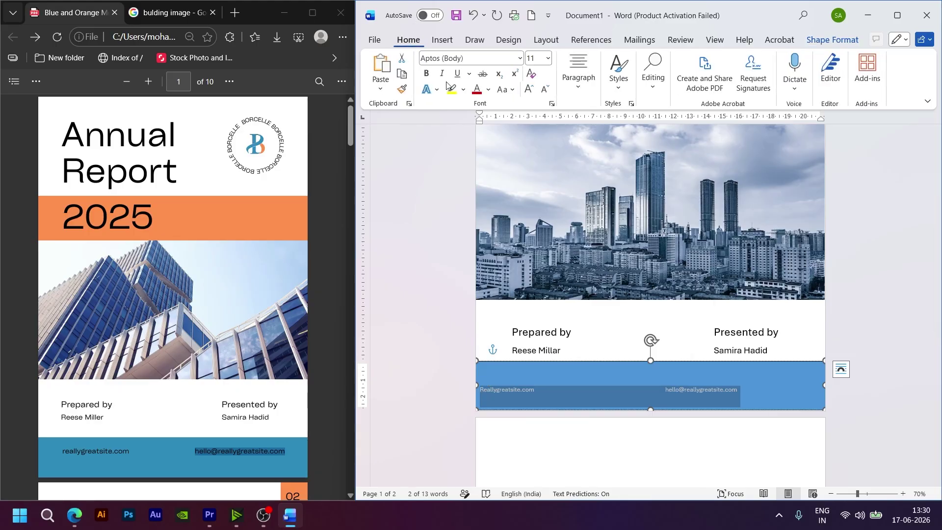
click(528, 90)
click(528, 91)
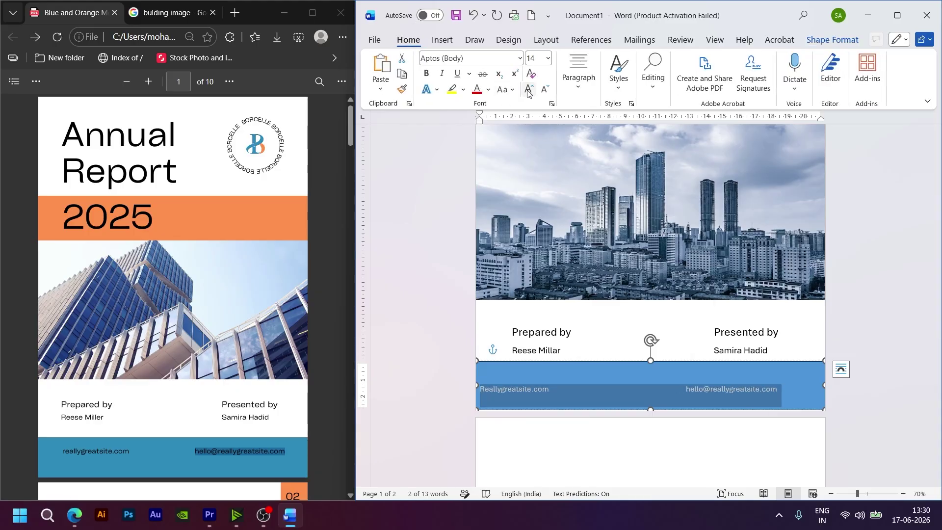
click(528, 90)
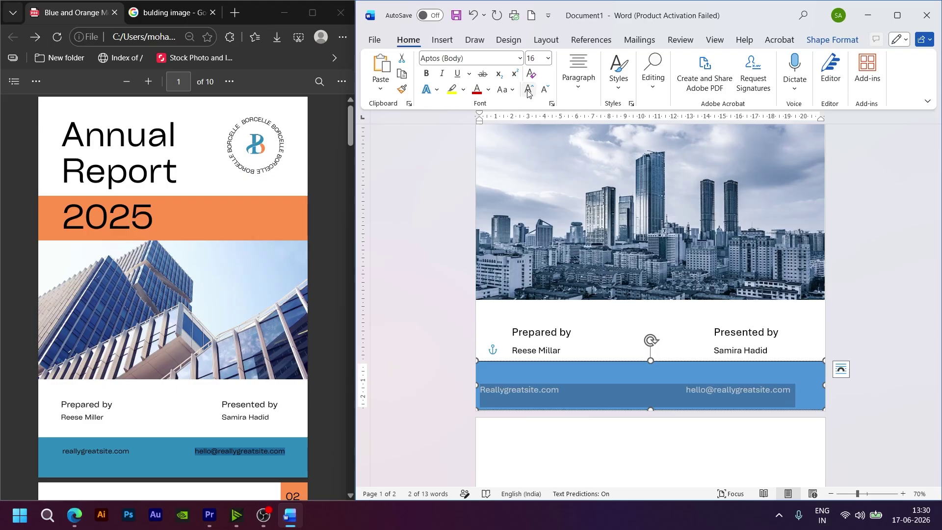
click(486, 396)
key(Tab)
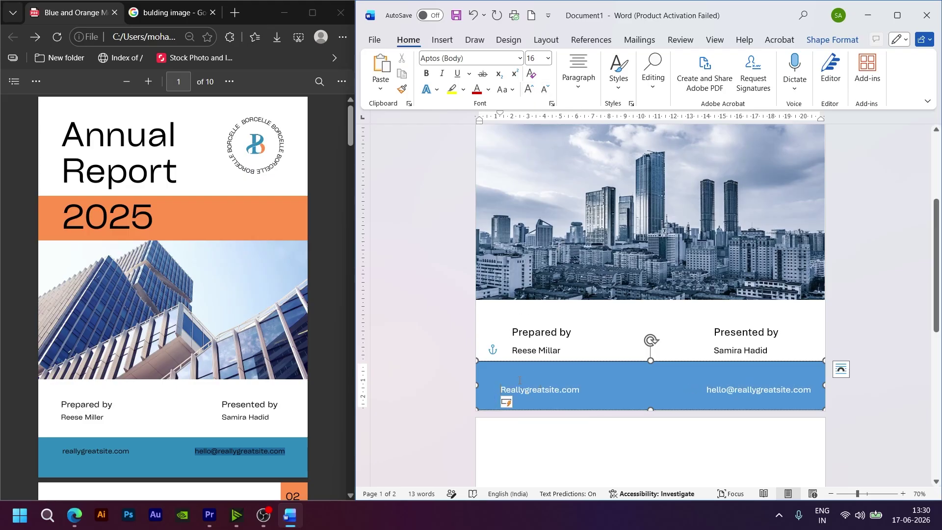
key(Tab)
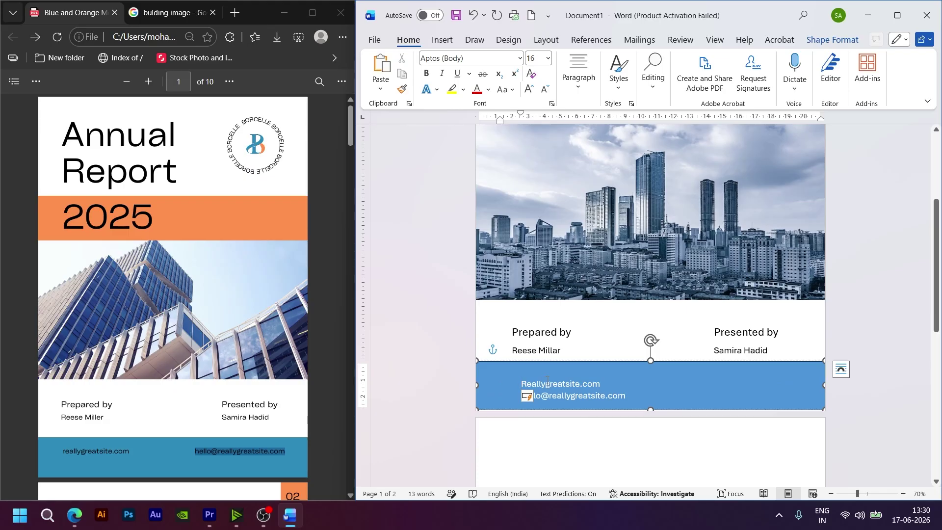
key(ctrl+z)
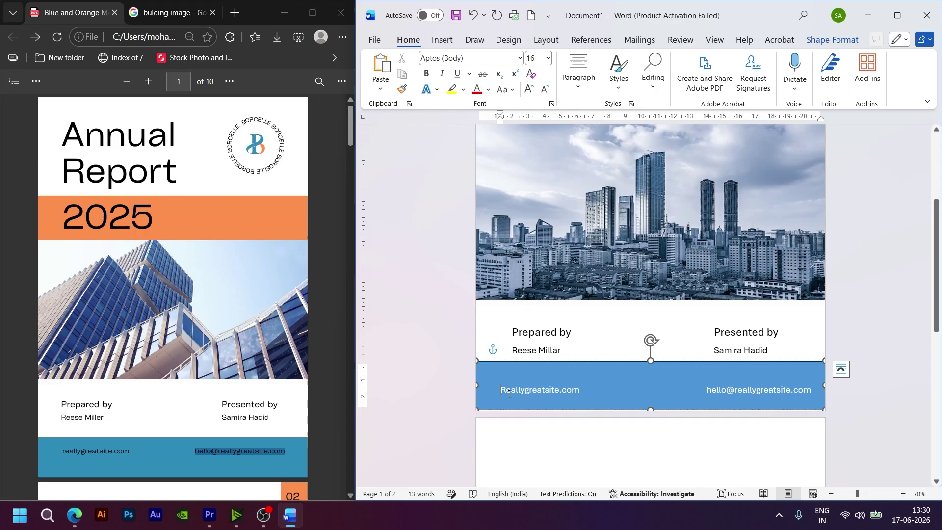
drag(501, 391, 816, 393)
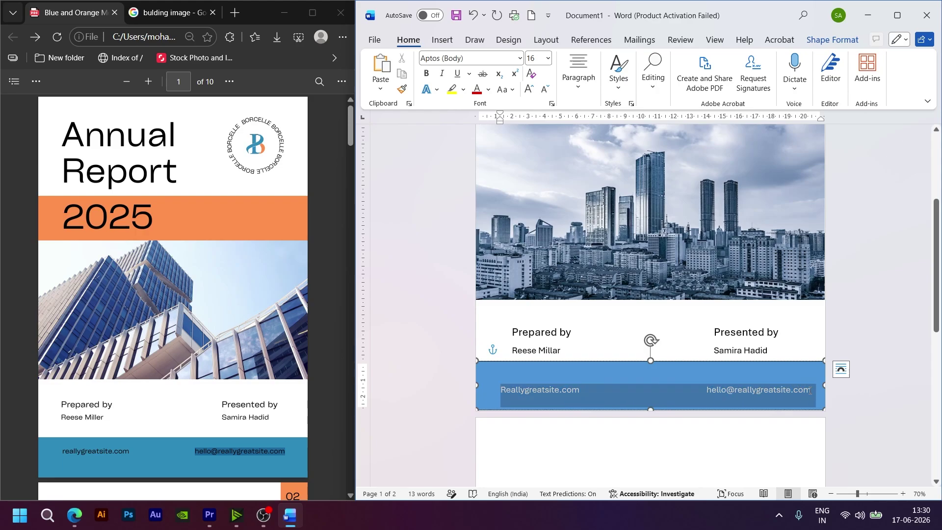
click(544, 89)
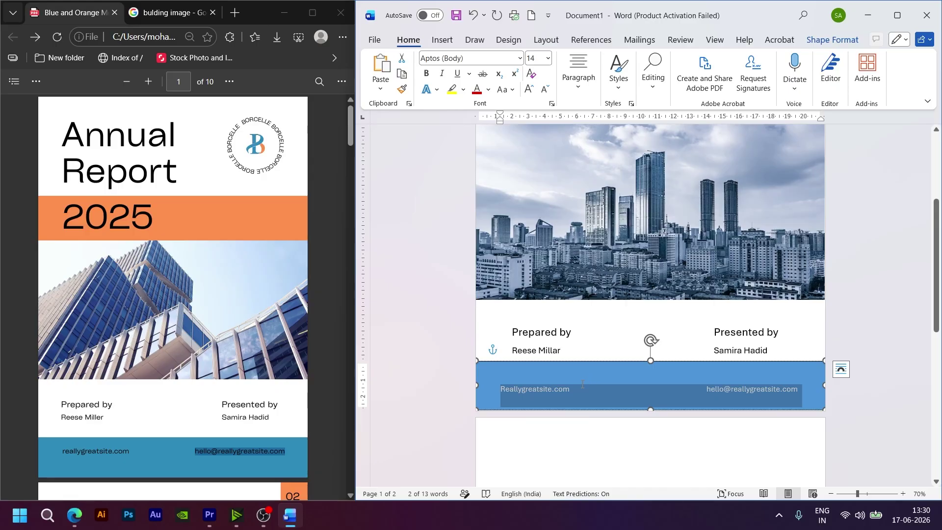
click(604, 387)
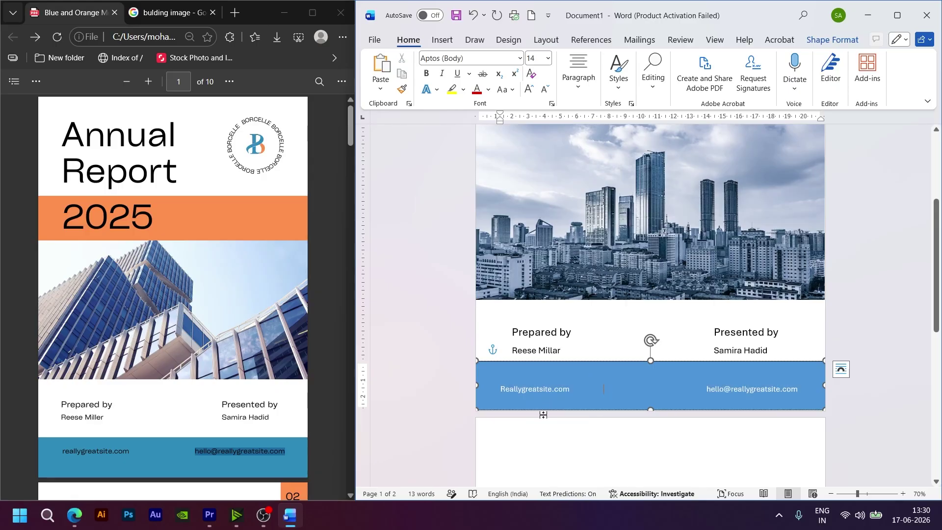
Step: Make the footer contact text black and delete the empty line above it
drag(805, 387, 500, 389)
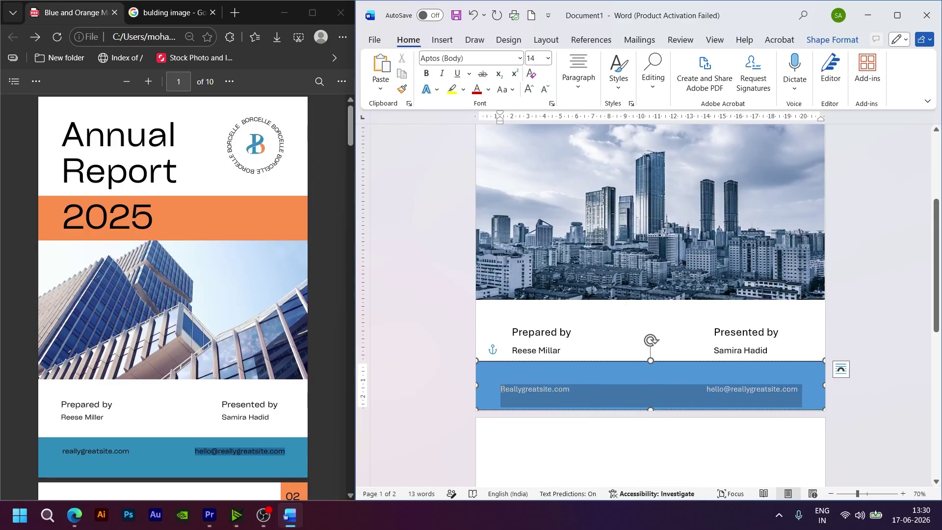
click(489, 90)
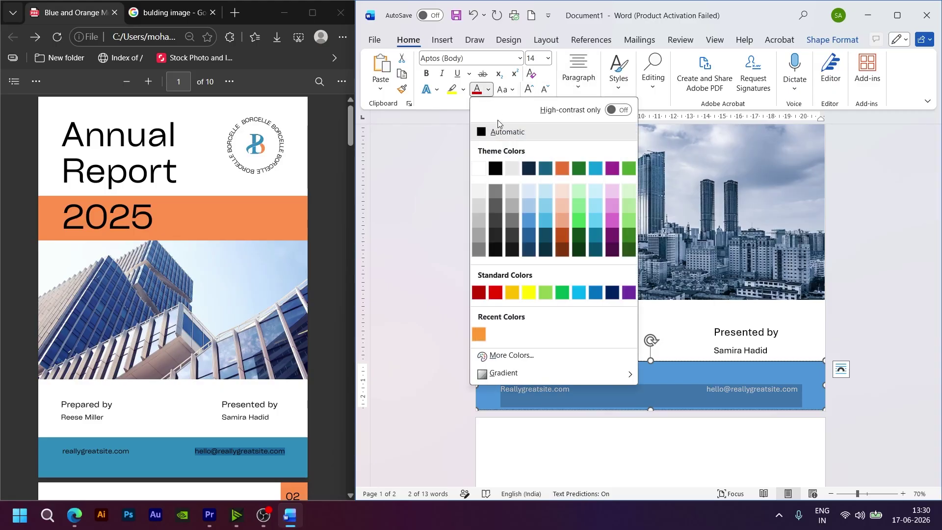
click(495, 169)
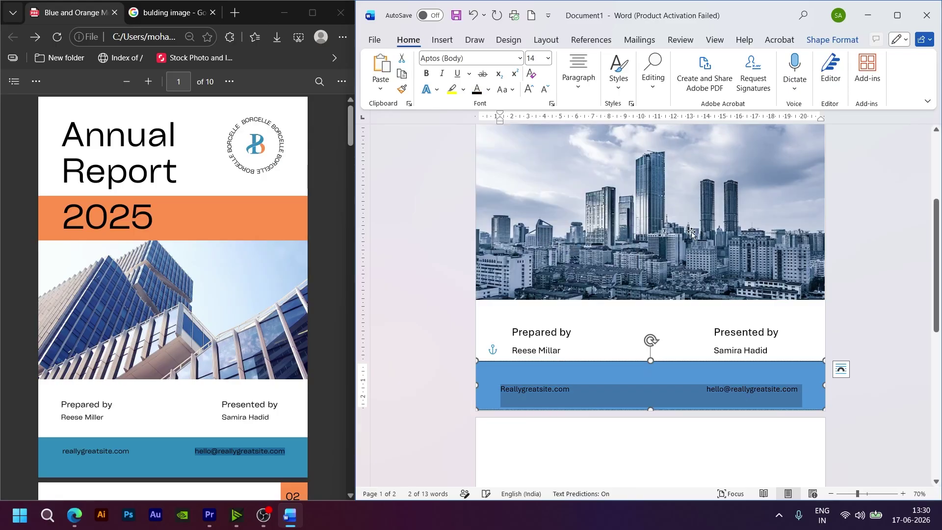
click(865, 270)
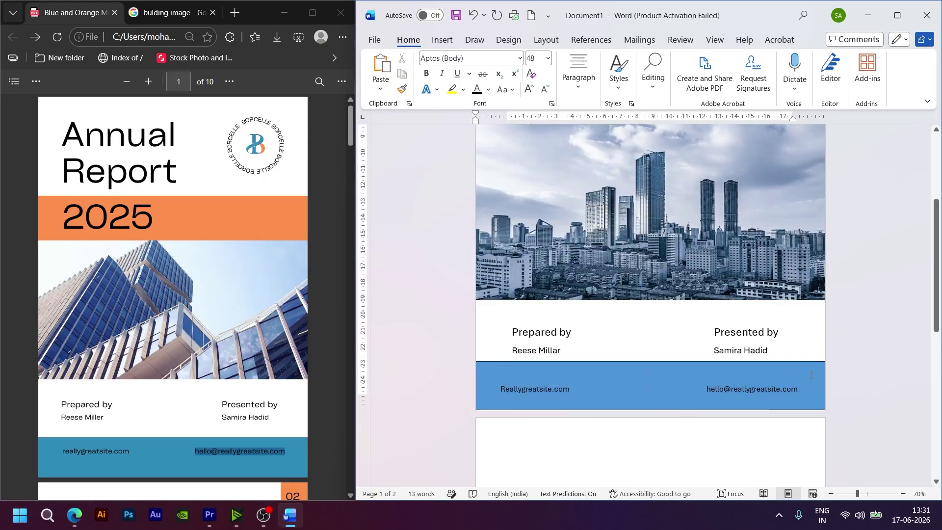
click(621, 367)
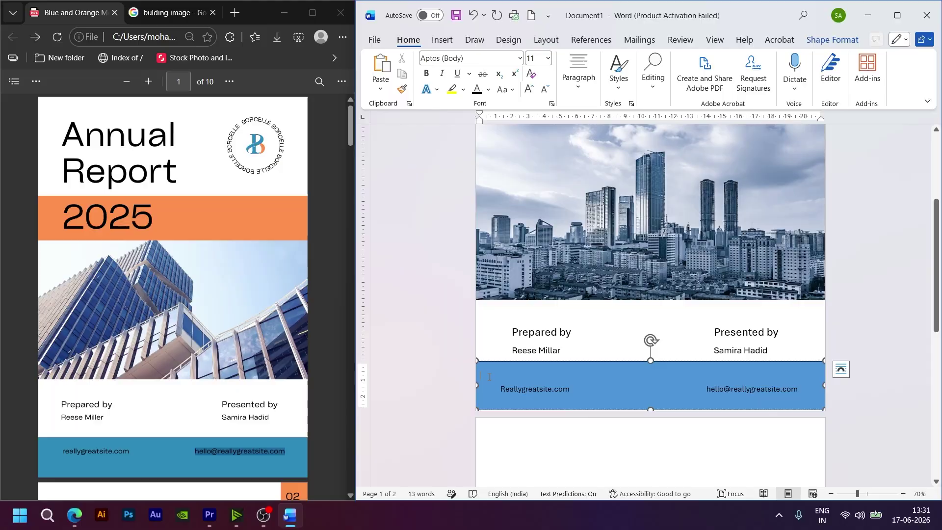
click(527, 369)
key(Delete)
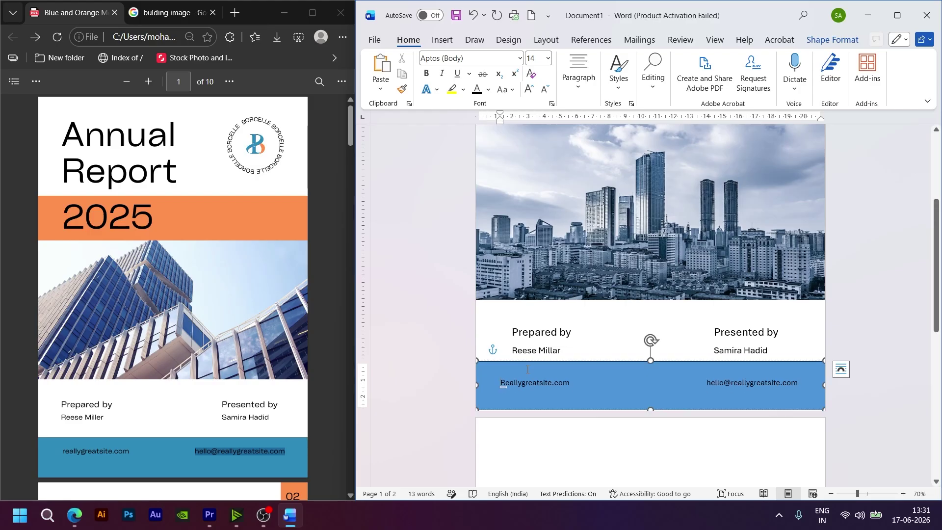
Step: Place the cursor at the top of blank page 2 and bring up the reference PDF's Table of Content page
click(848, 320)
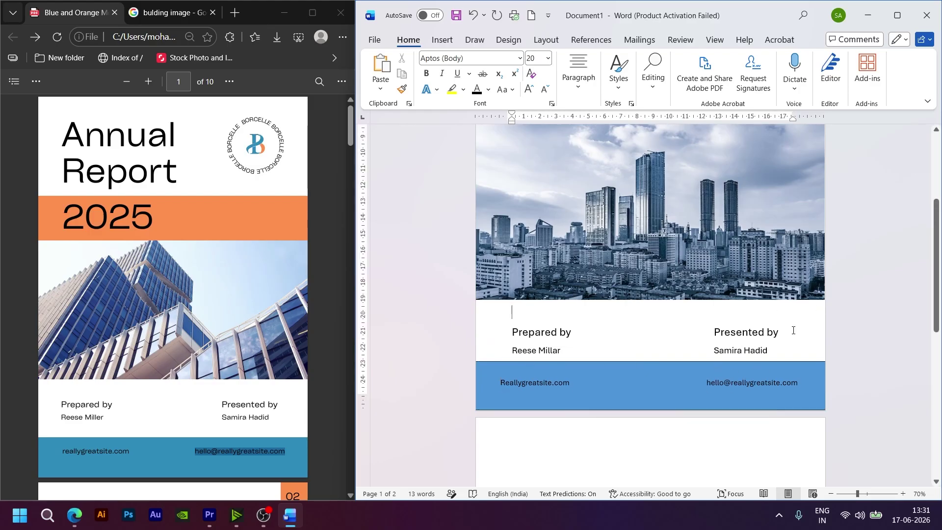
ctrl+scroll(858, 258, down, 1)
scroll(857, 259, up, 1)
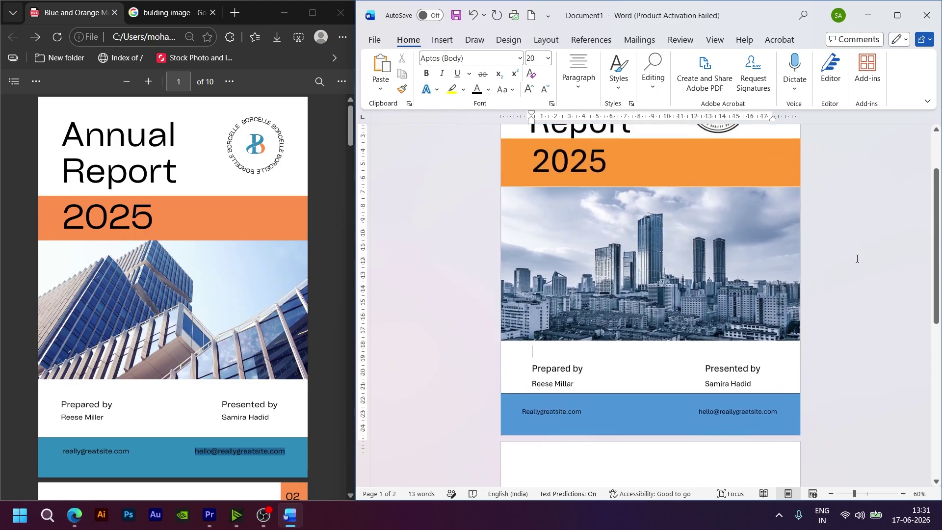
scroll(857, 259, up, 1)
ctrl+scroll(857, 258, down, 1)
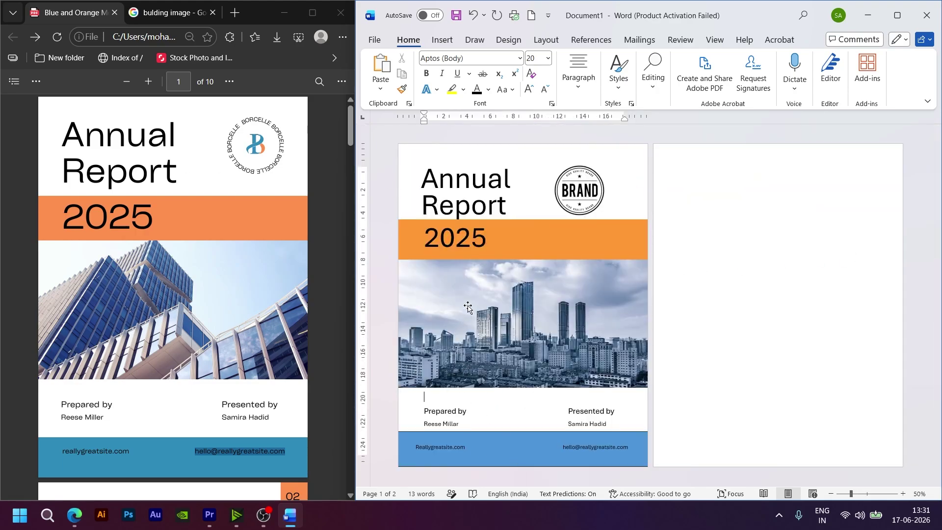
click(670, 287)
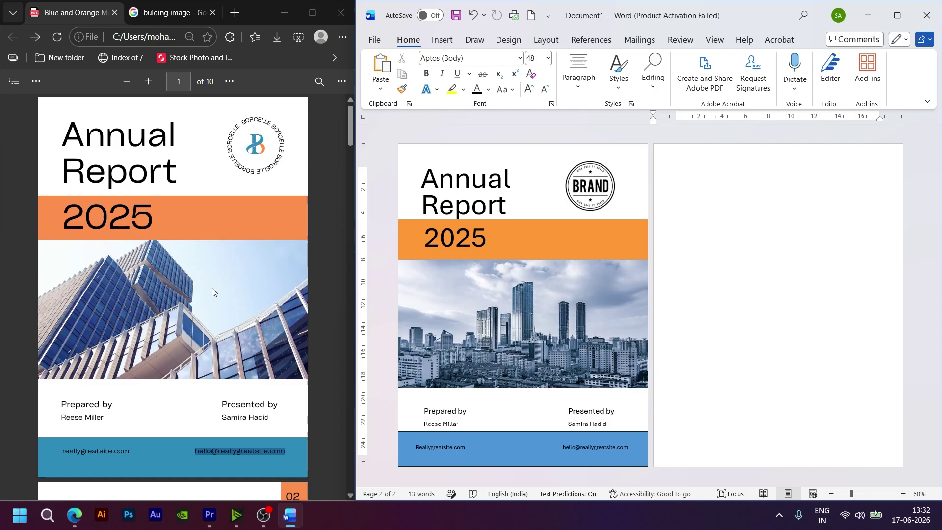
scroll(212, 289, down, 6)
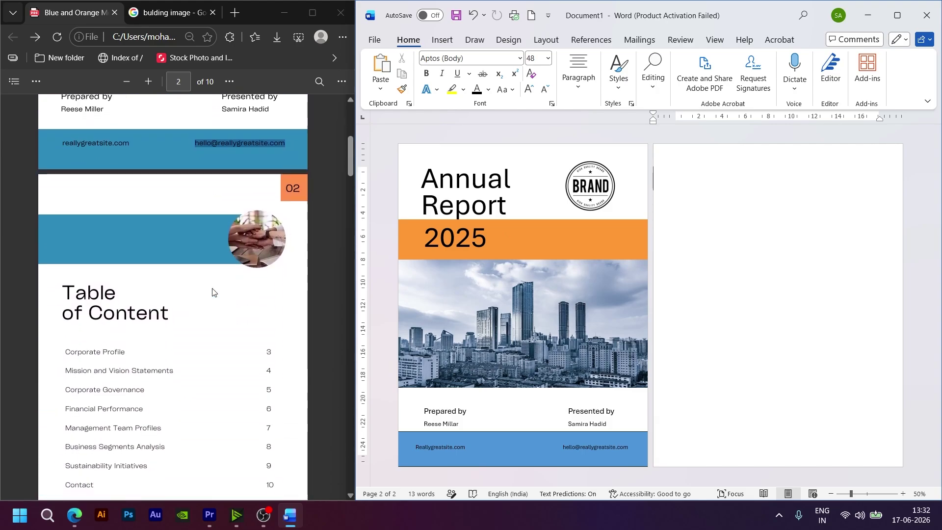
scroll(212, 292, down, 2)
click(207, 296)
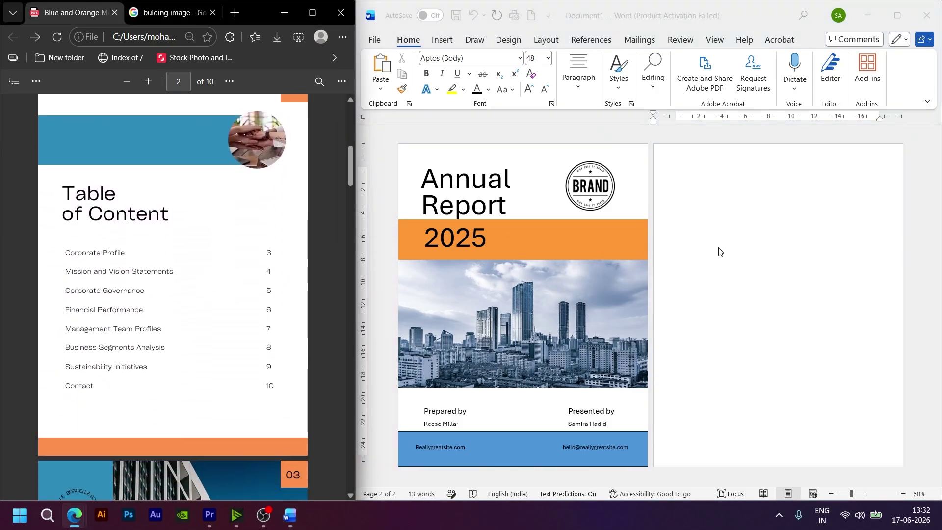